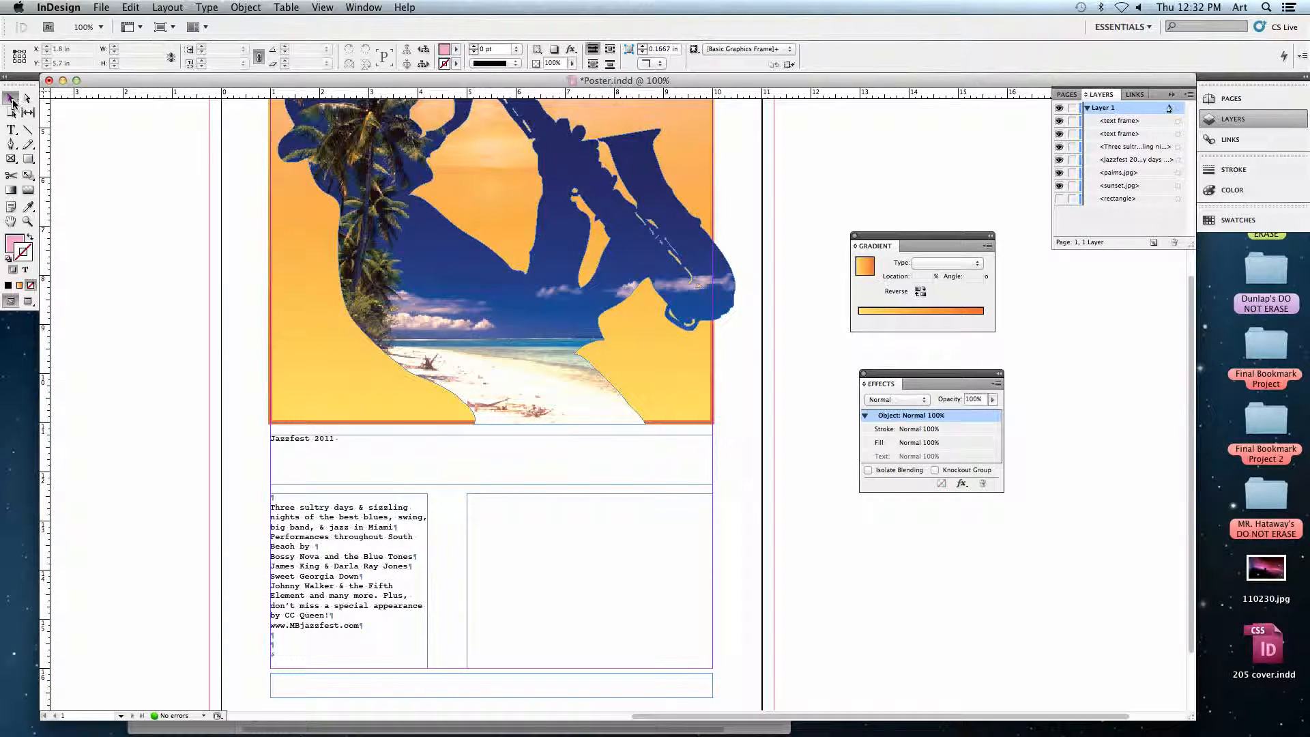
Show the desktop and open the Jazz folder, placing its window clear for browsing.
left_click_drag(123, 132, 137, 273)
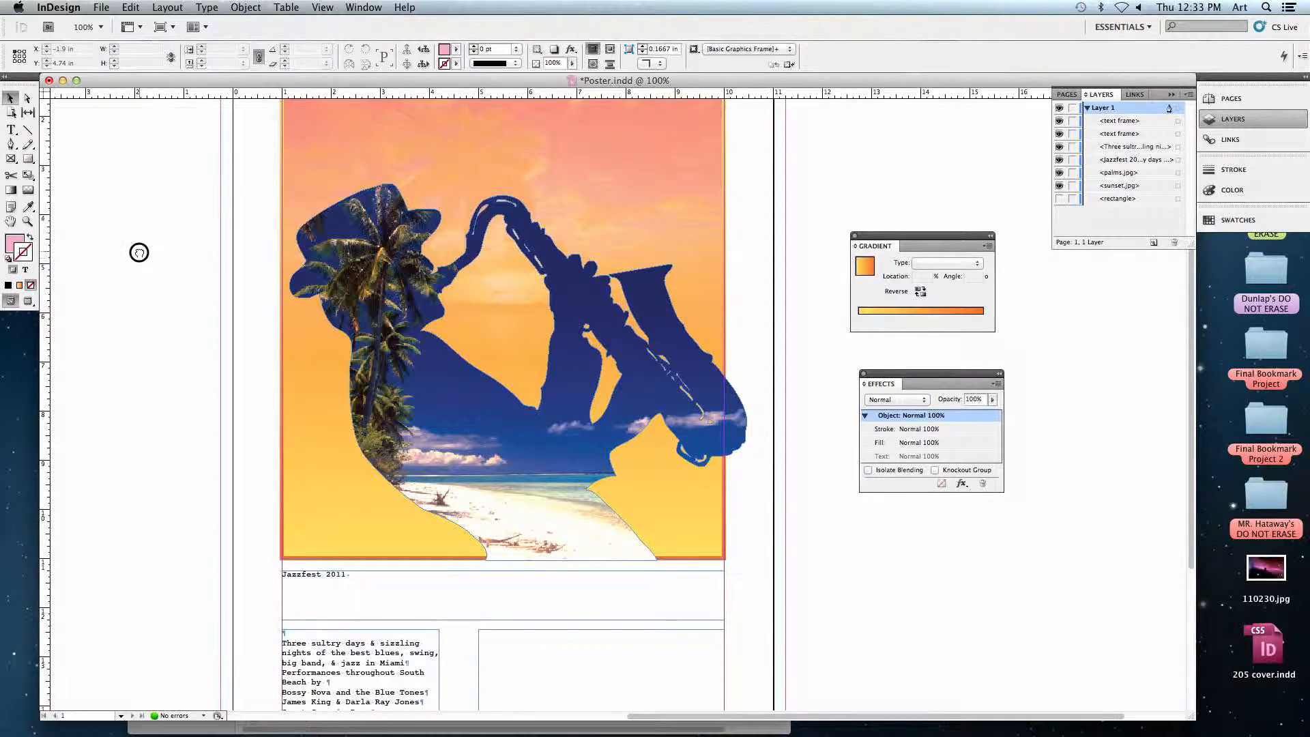
key("super+0")
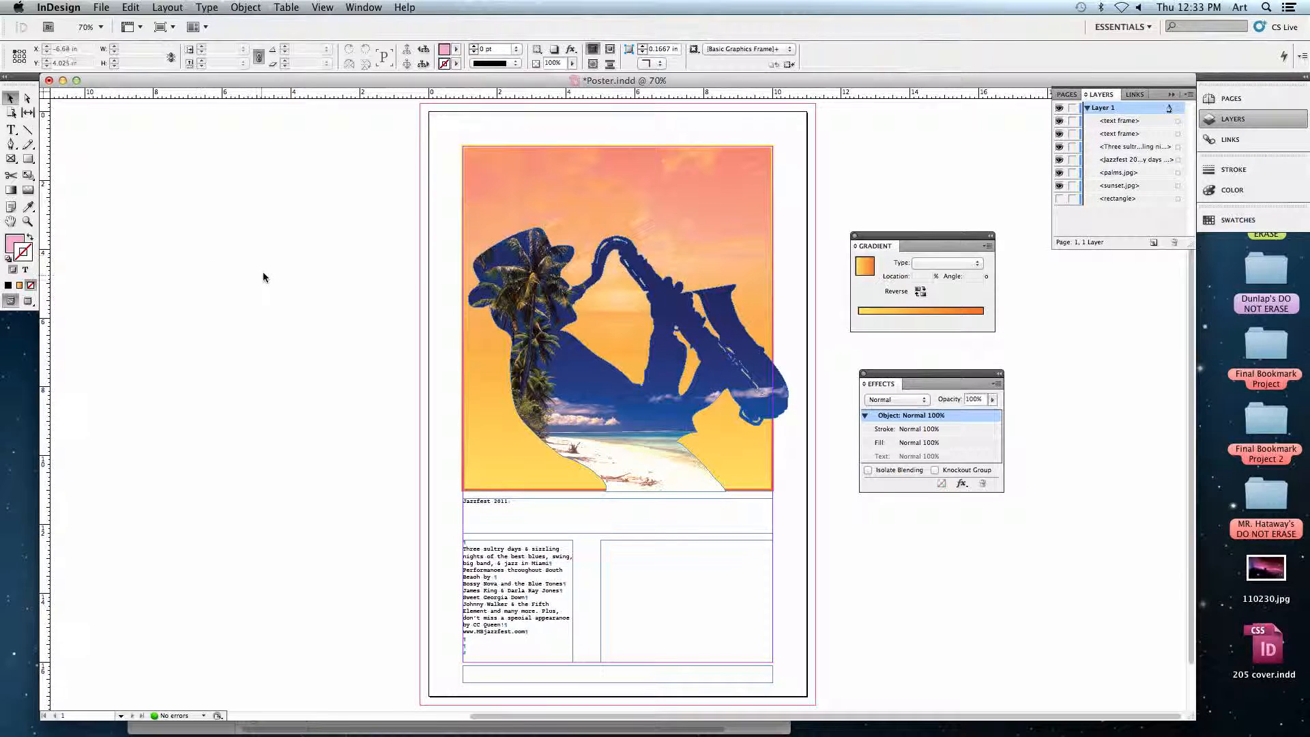
key("F11")
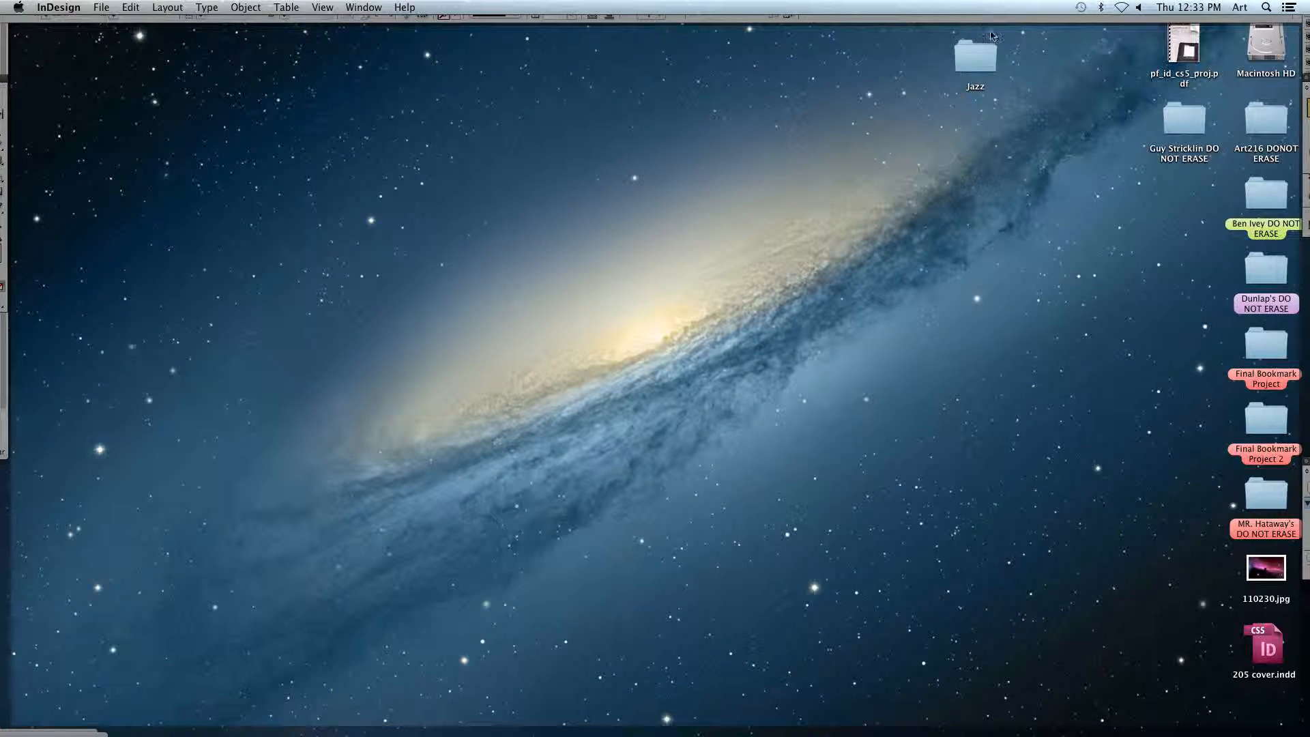
double_click(974, 61)
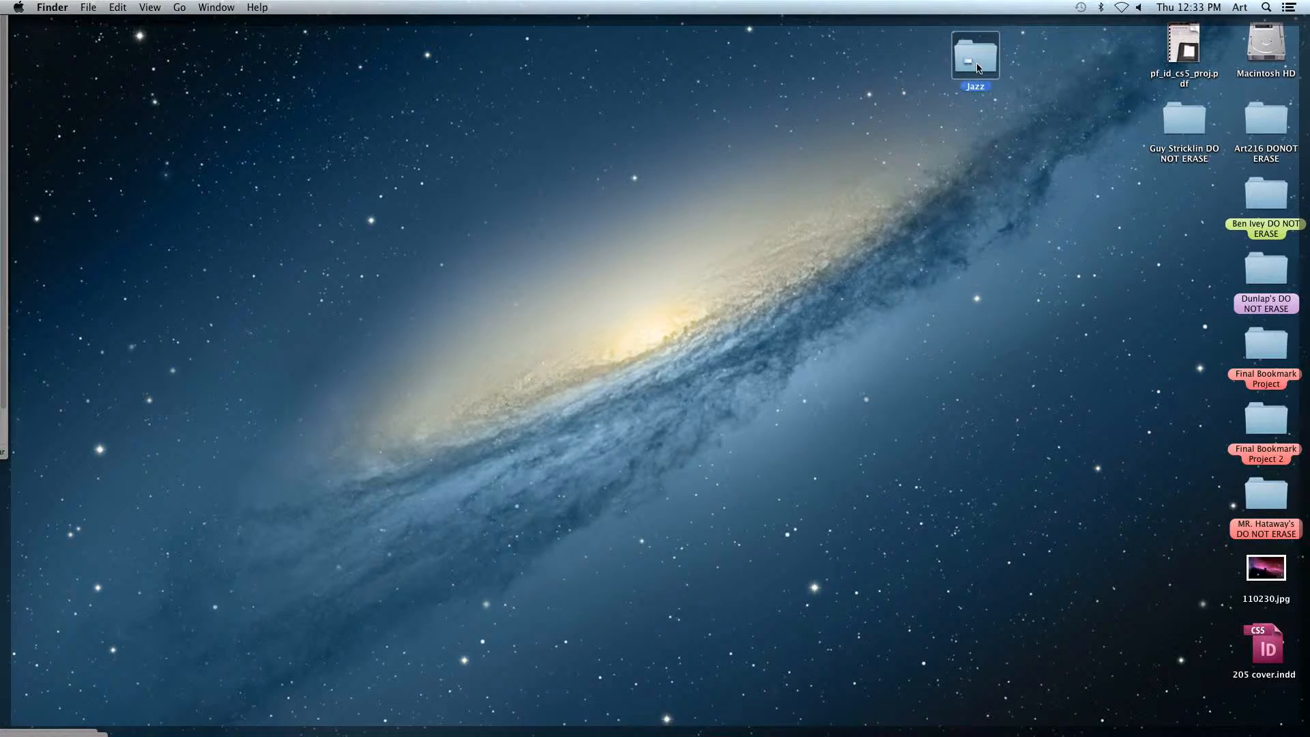
left_click_drag(447, 300, 717, 108)
Preview palms.jpg, text_path.tif and JazzManOutline.ai from the Jazz folder, and return to the poster document.
left_click(593, 201)
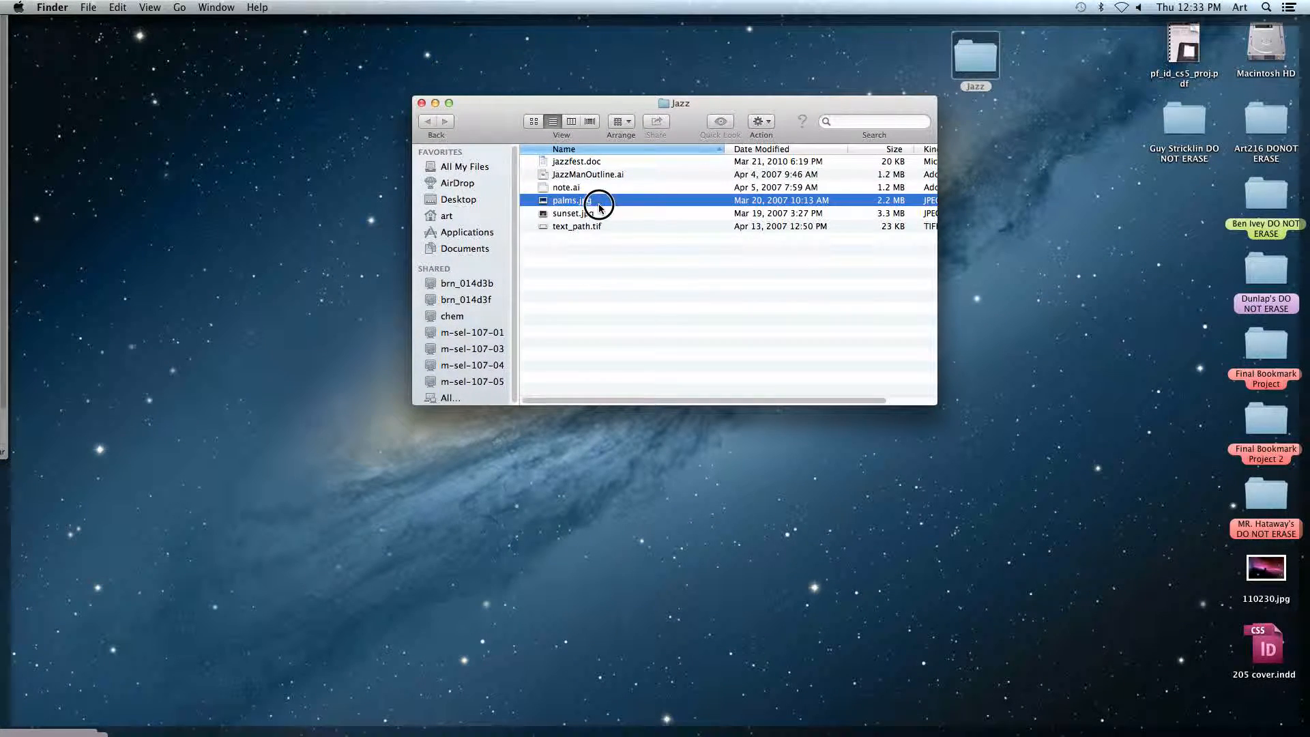
key("space")
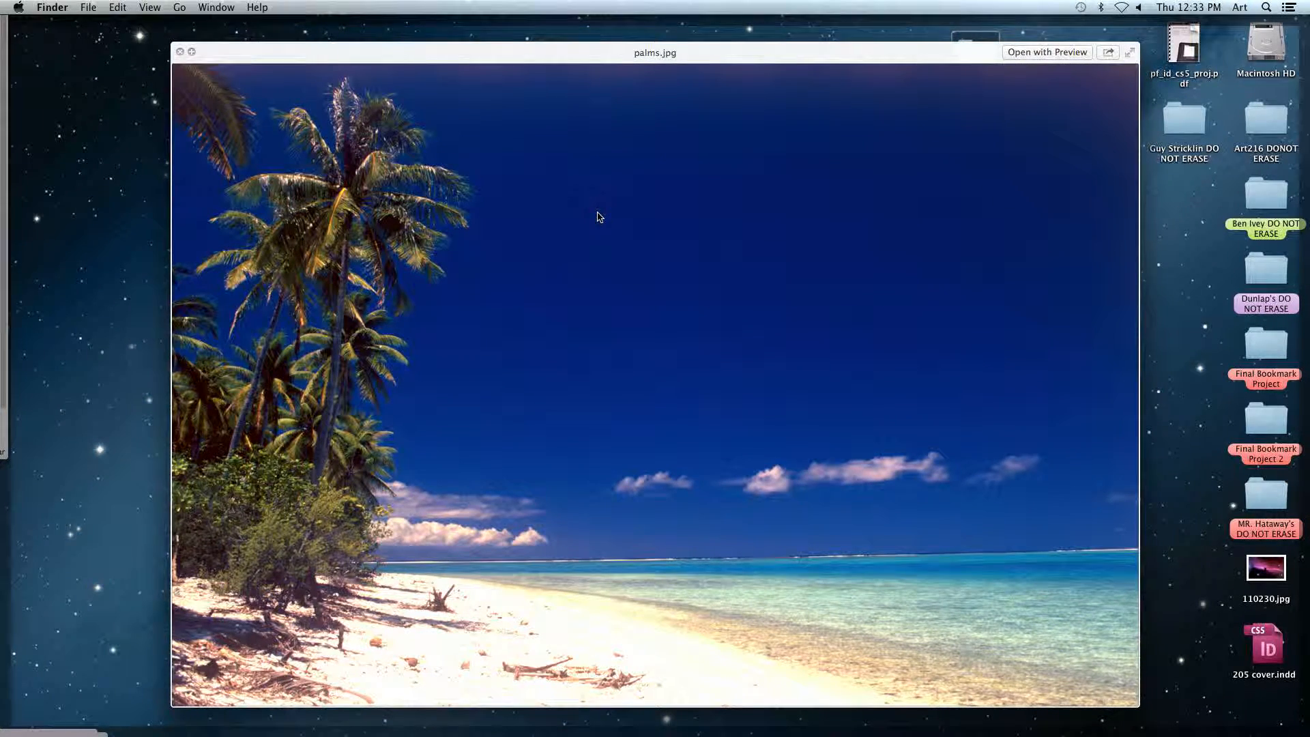
key("Down")
key("Down")
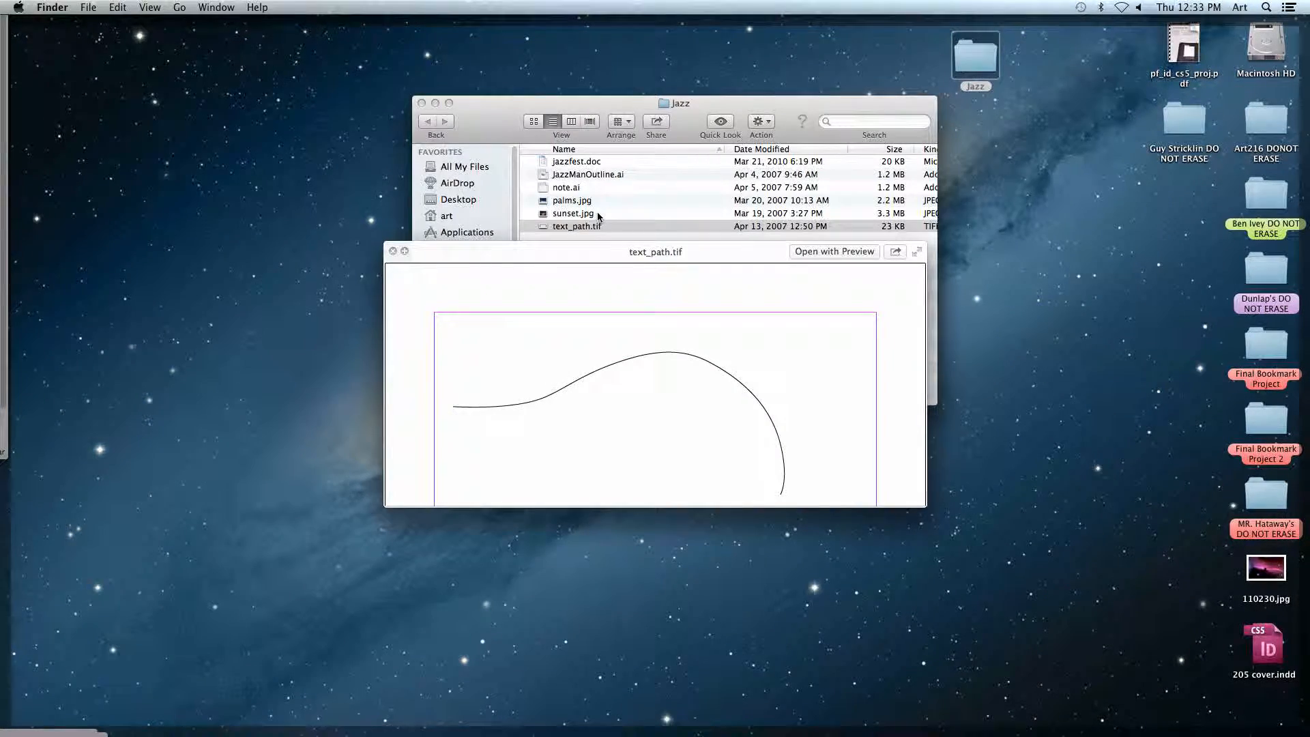
key("space")
left_click(570, 175)
key("space")
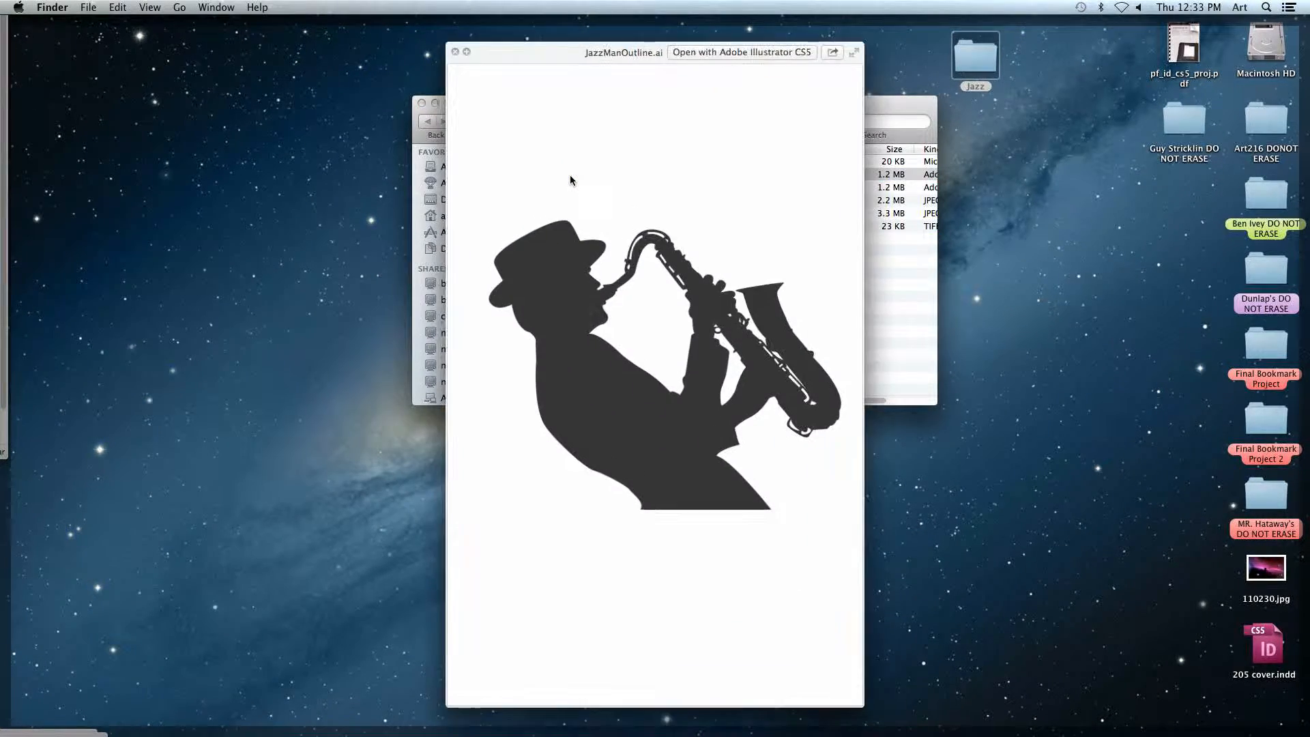
key("space")
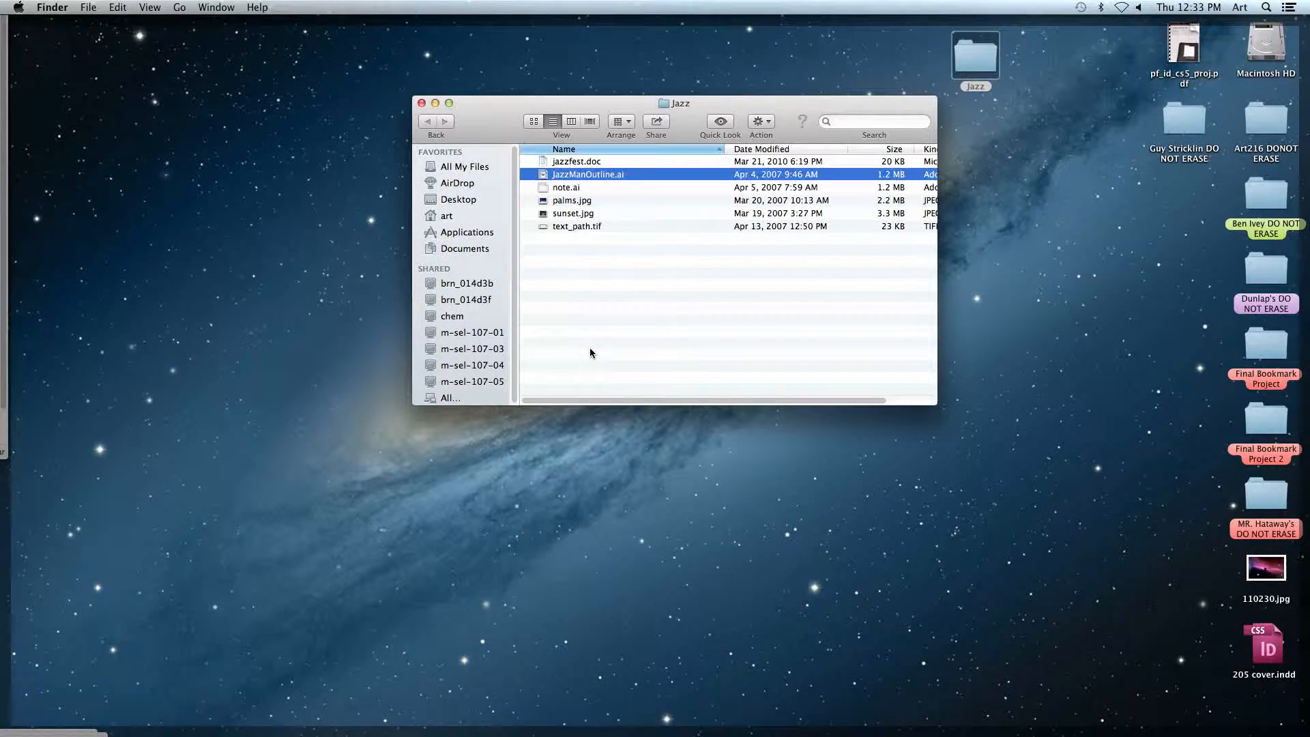
key("F11")
Move the saxophone player image and all four text frames about 13 in left, off the page onto the pasteboard.
left_click_drag(480, 136, 635, 158)
left_click(401, 208)
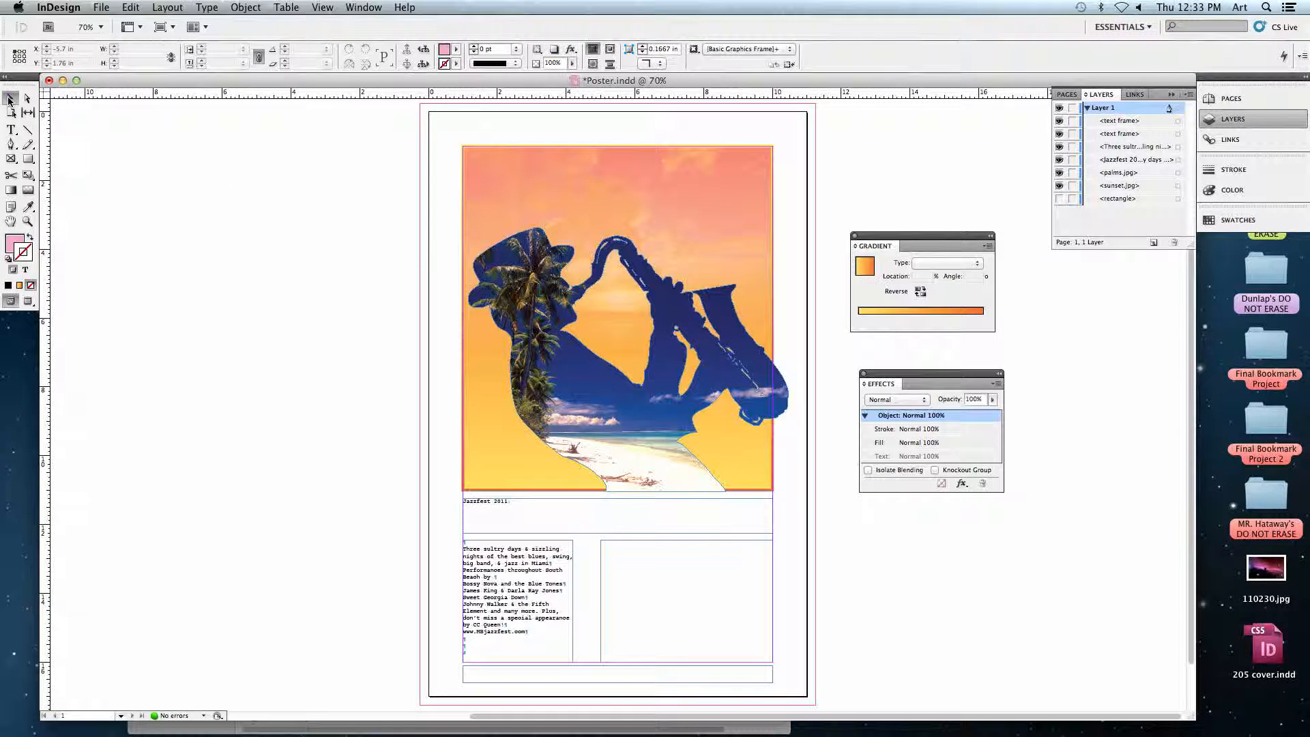
left_click(554, 349)
left_click(554, 522, "shift")
left_click(534, 559, "shift")
left_click(685, 592, "shift")
left_click(681, 675, "shift")
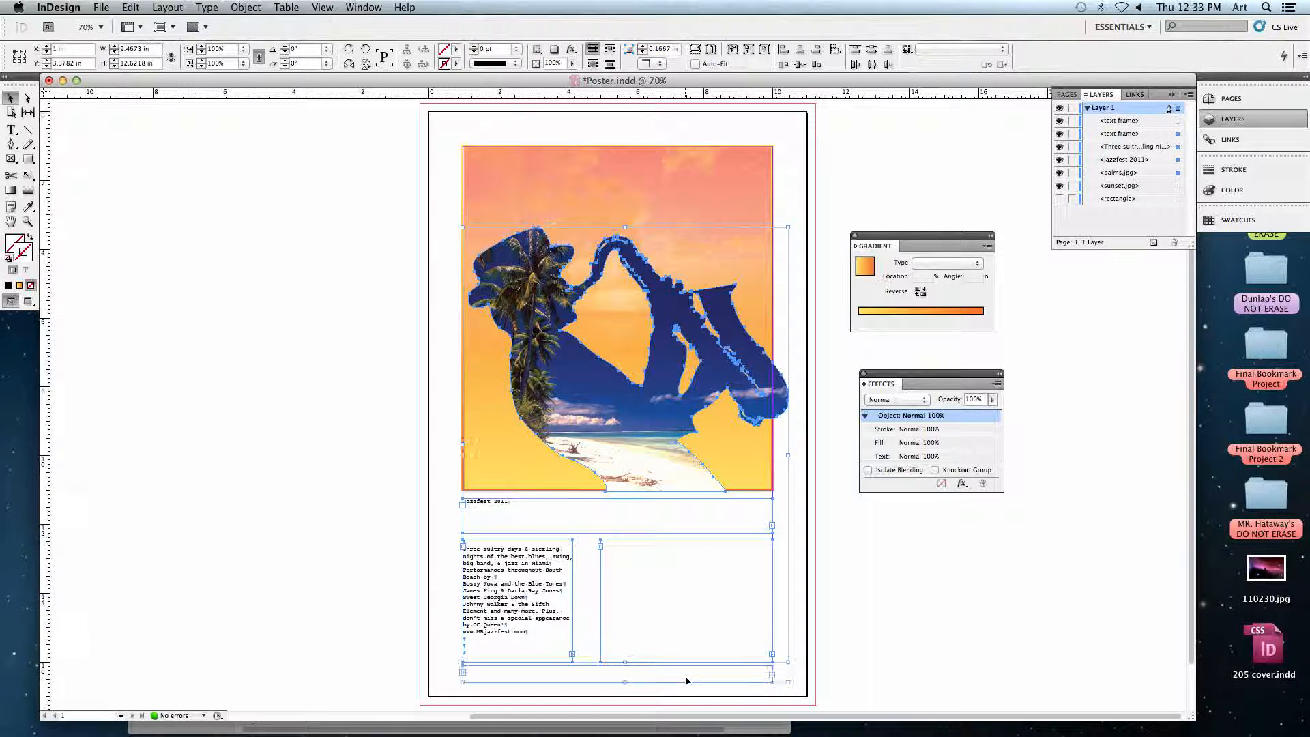
left_click_drag(683, 478, 217, 481)
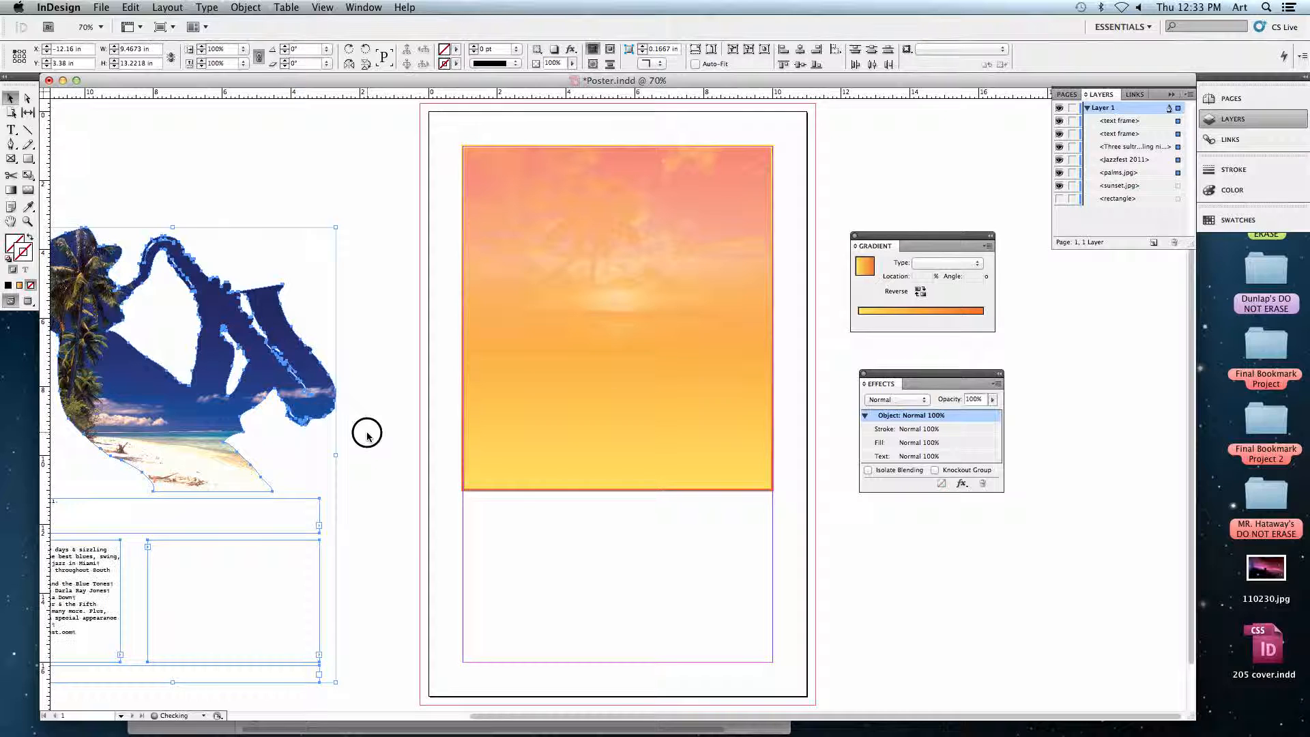
Delete the sunset image from inside the gradient-filled frame, keeping the frame itself.
left_click(372, 453)
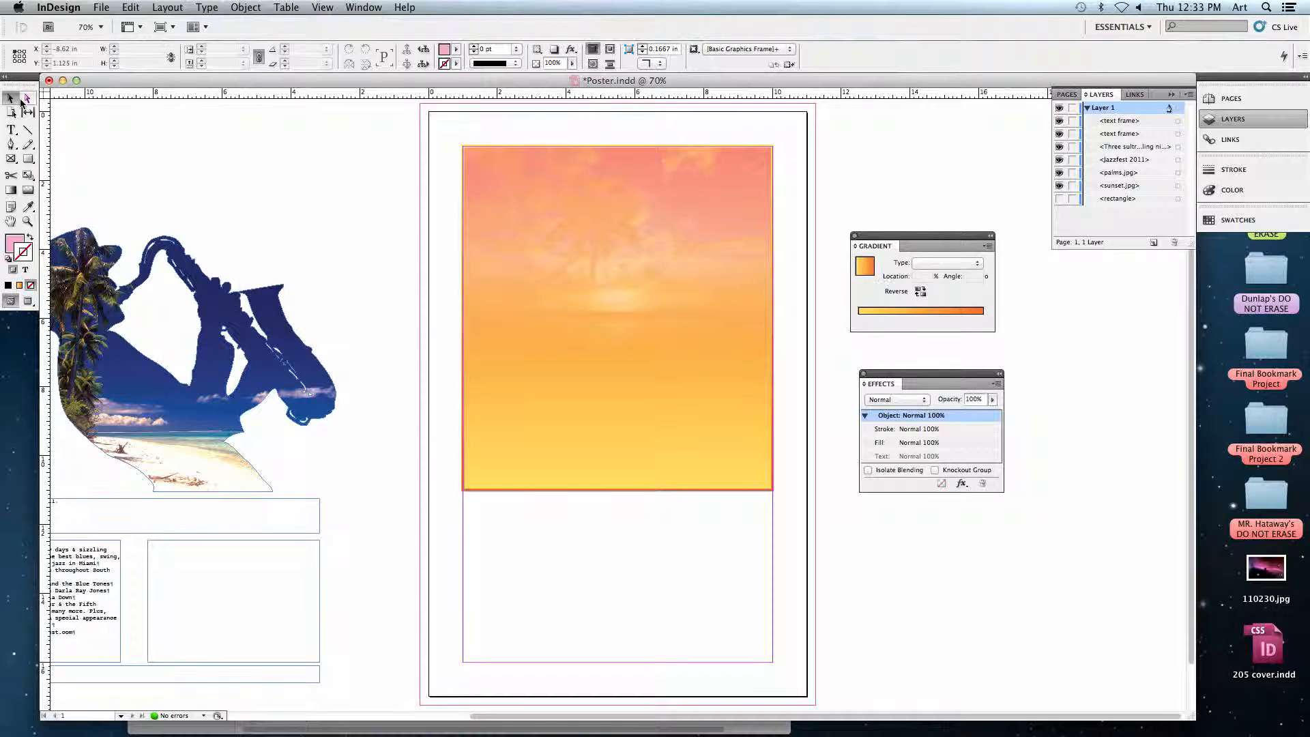
left_click(618, 317)
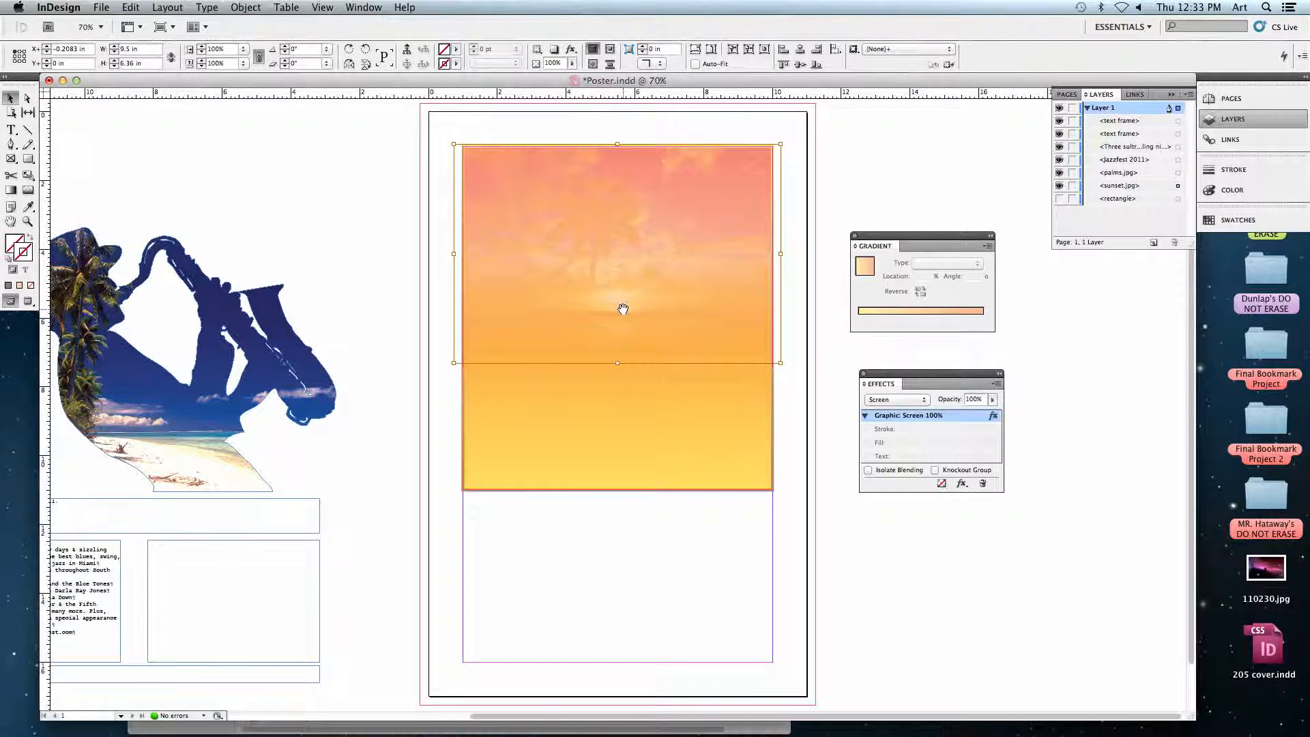
key("Delete")
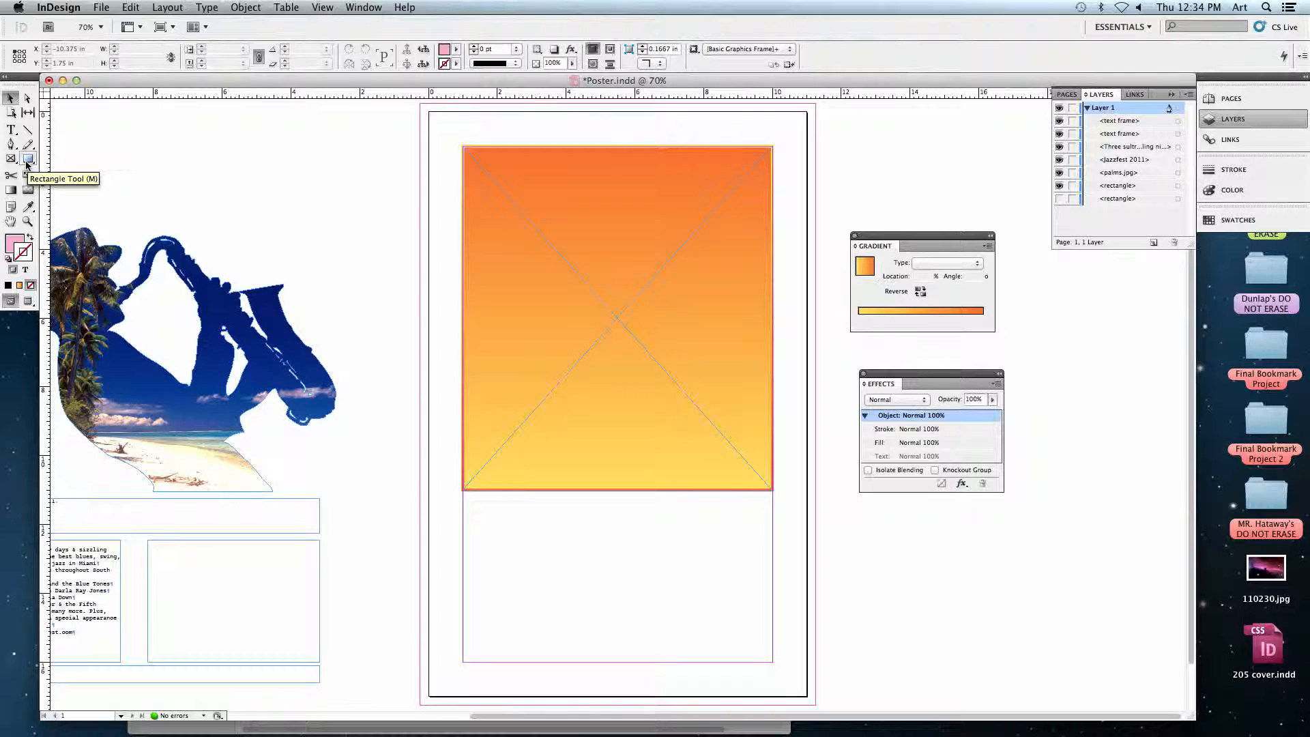
Draw a pink rectangle about 4.56 × 5 in and an empty graphic frame about 4.24 × 4 in on the pasteboard.
left_click(26, 161)
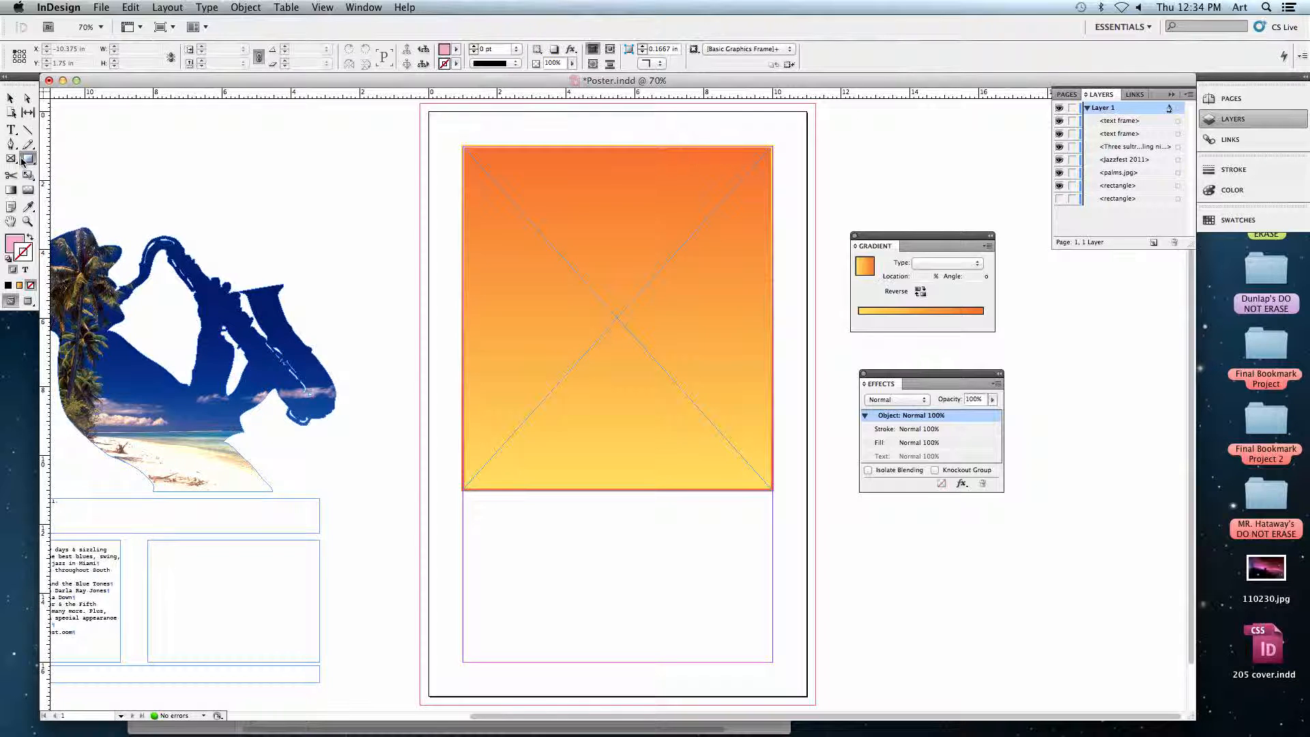
left_click_drag(286, 162, 443, 333)
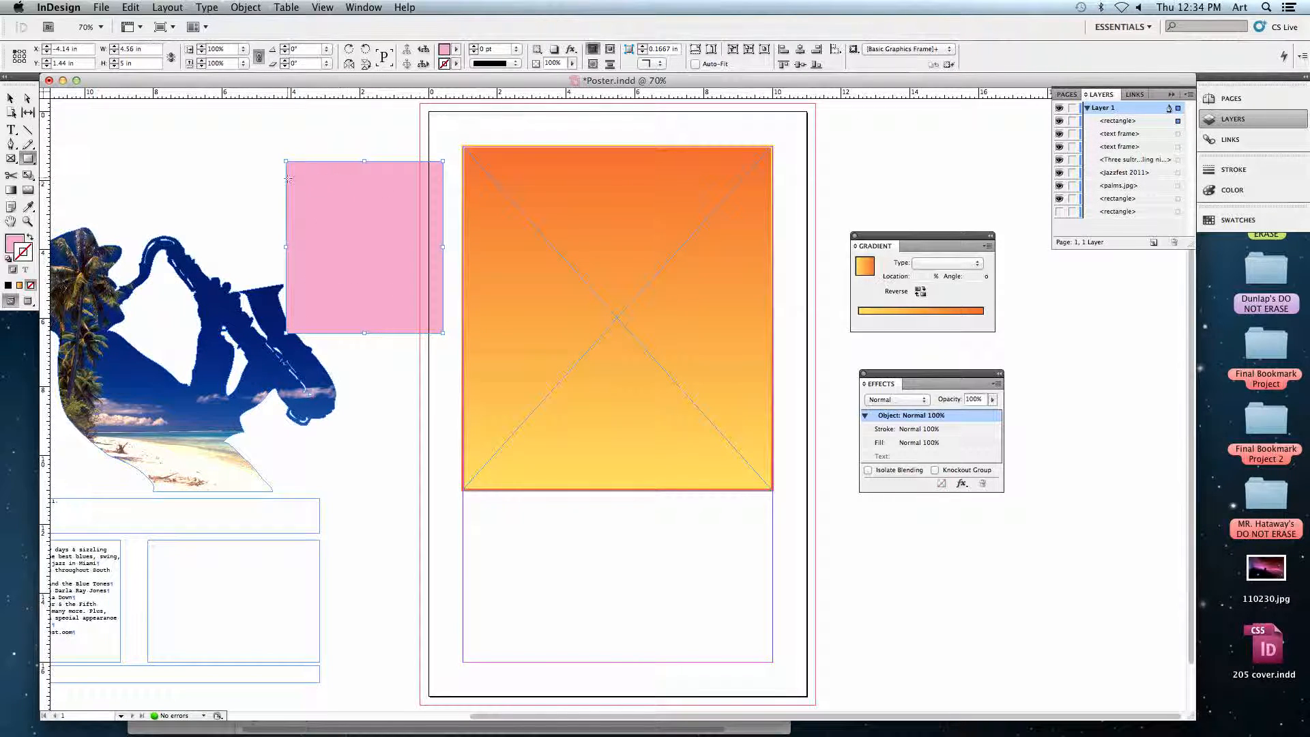
left_click(12, 159)
mouse_move(128, 165)
left_mouse_down()
mouse_move(197, 284)
mouse_move(275, 301)
left_mouse_up()
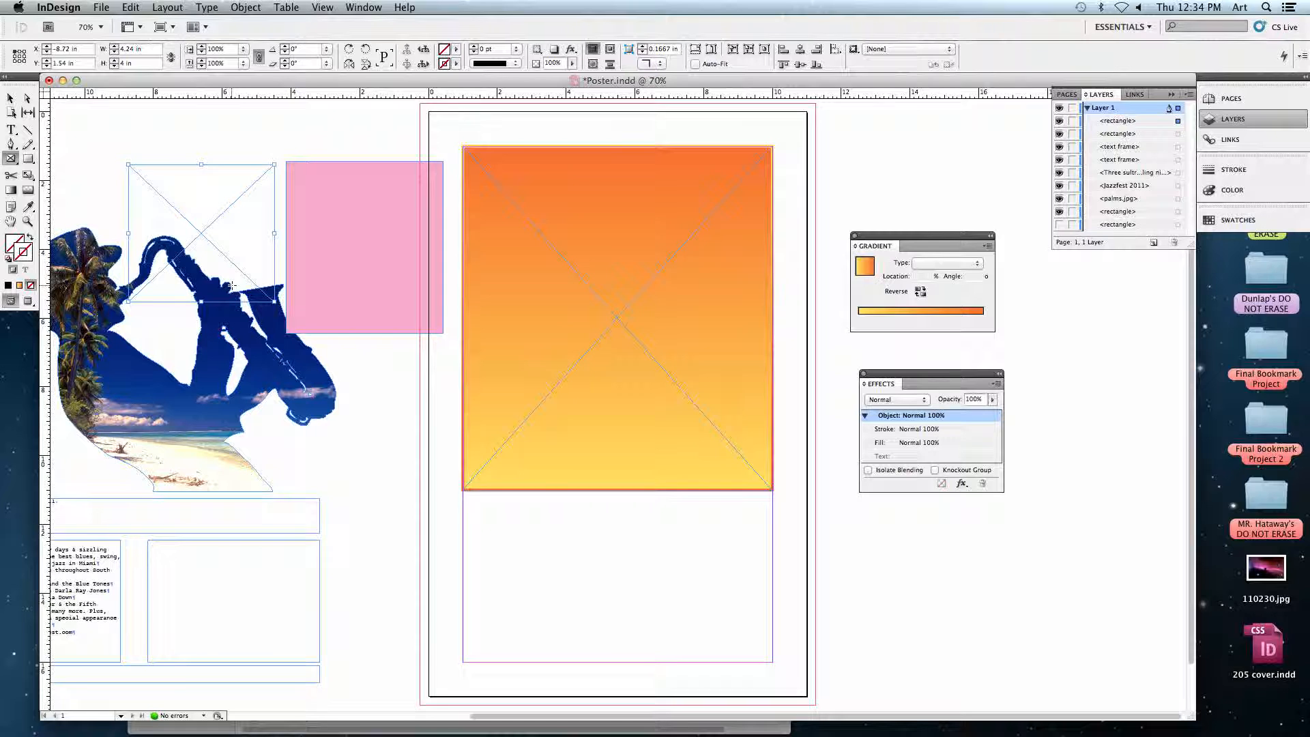
Delete the empty graphic frame and the pink rectangle from the pasteboard.
left_click(10, 100)
key("Delete")
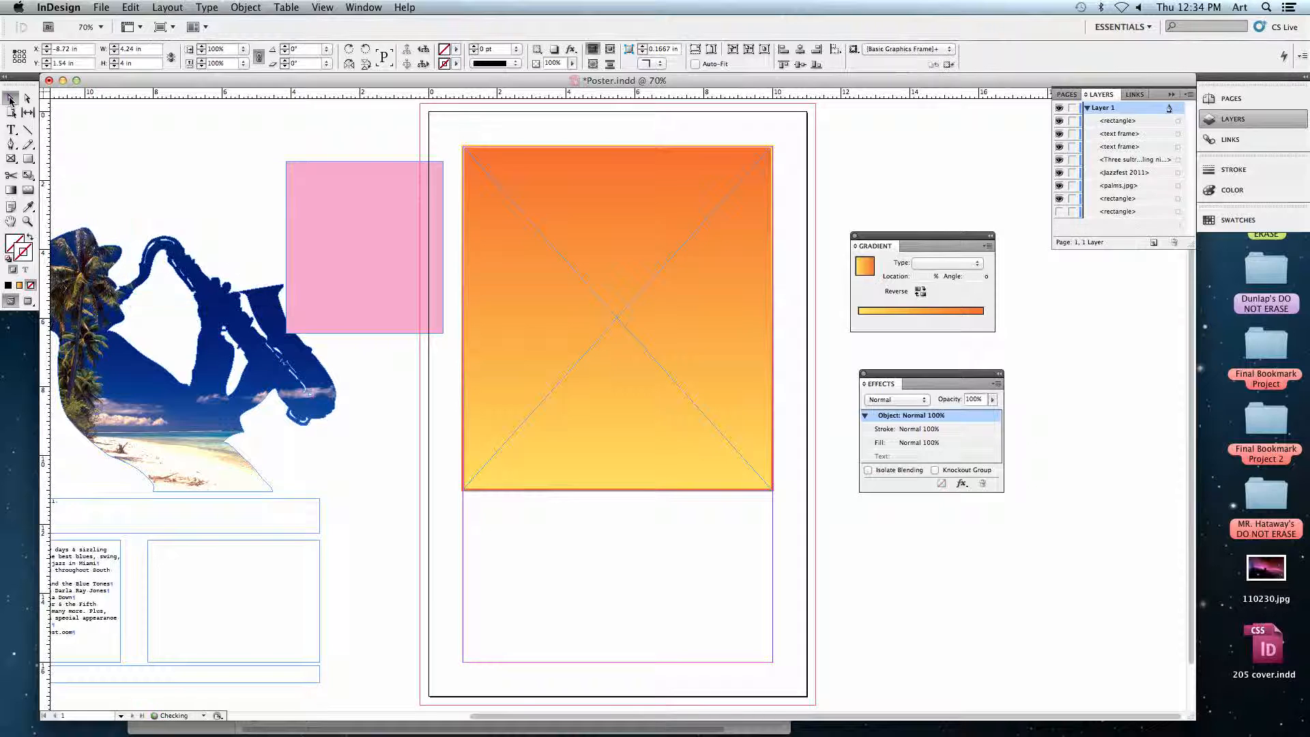
left_click(310, 214)
key("Delete")
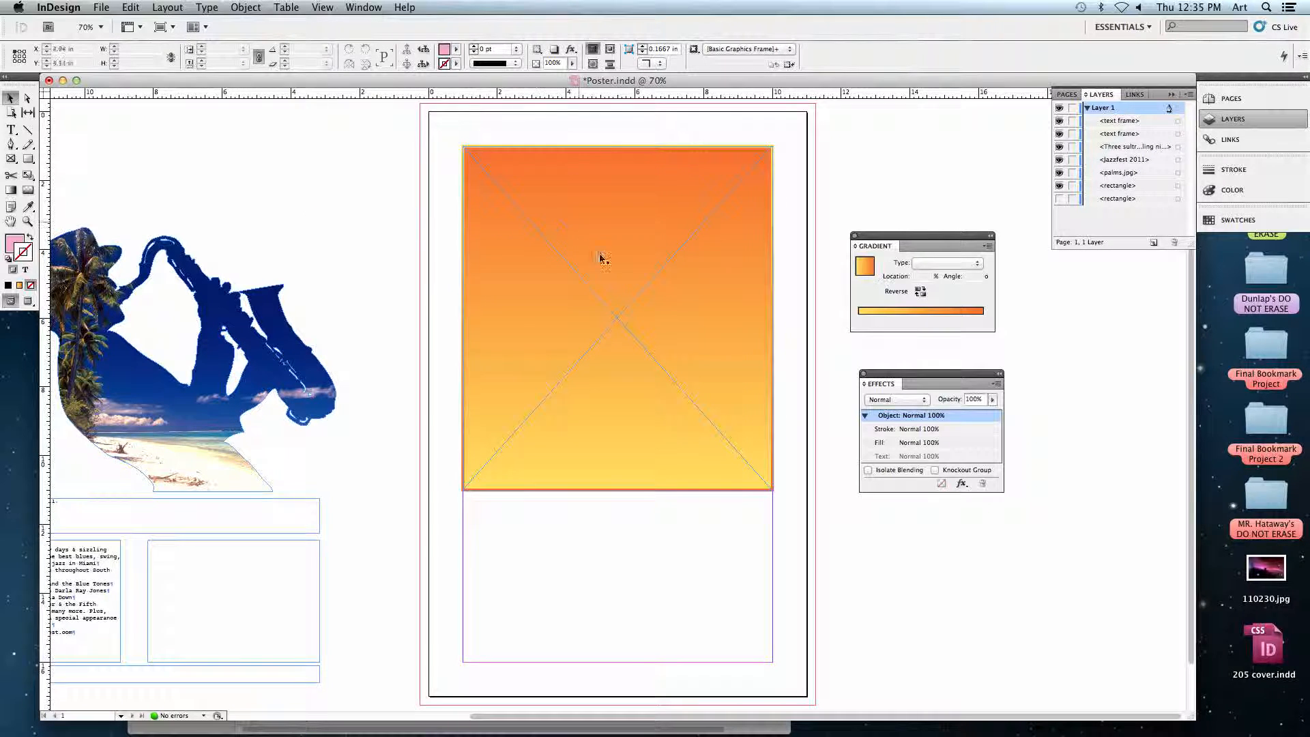
Draw a pink rectangle about 6.48 × 9.14 in on the pasteboard beside the page with the Rectangle tool.
left_click(603, 285)
left_click(28, 158)
mouse_move(215, 163)
left_mouse_down()
mouse_move(325, 483)
mouse_move(439, 477)
left_mouse_up()
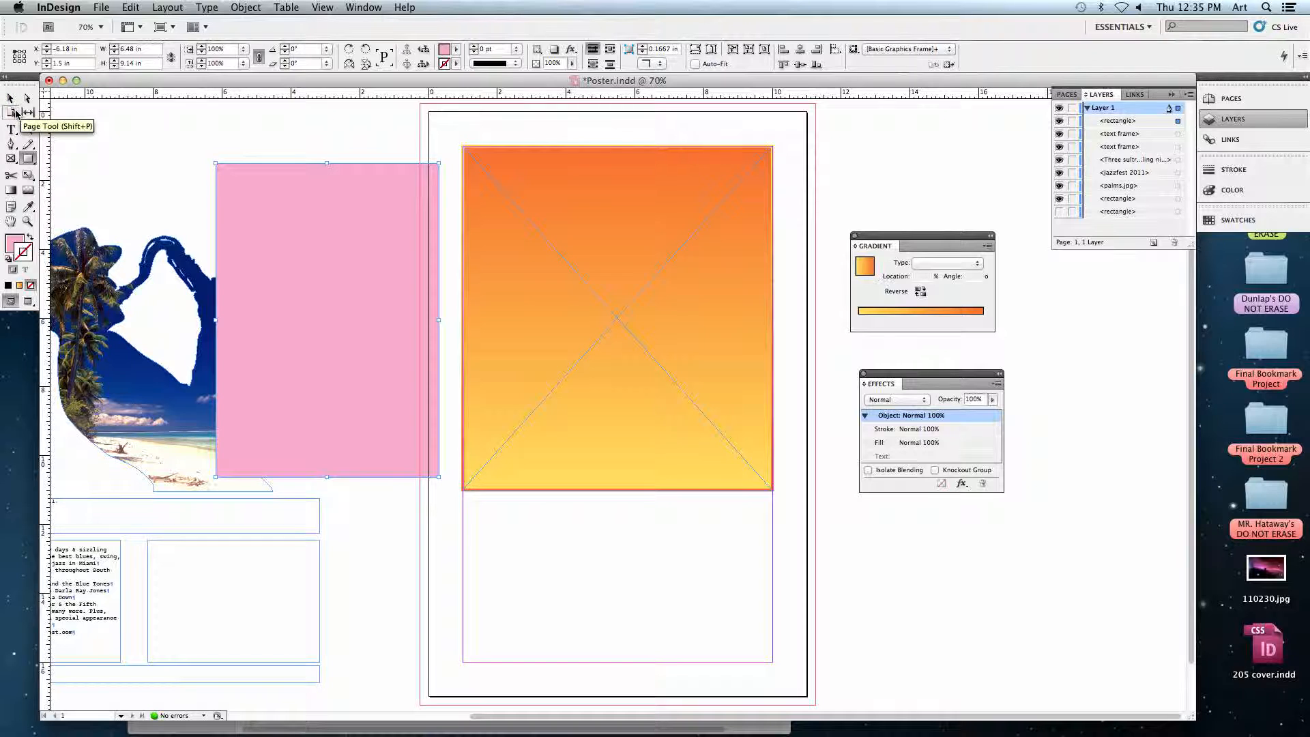
left_click(10, 99)
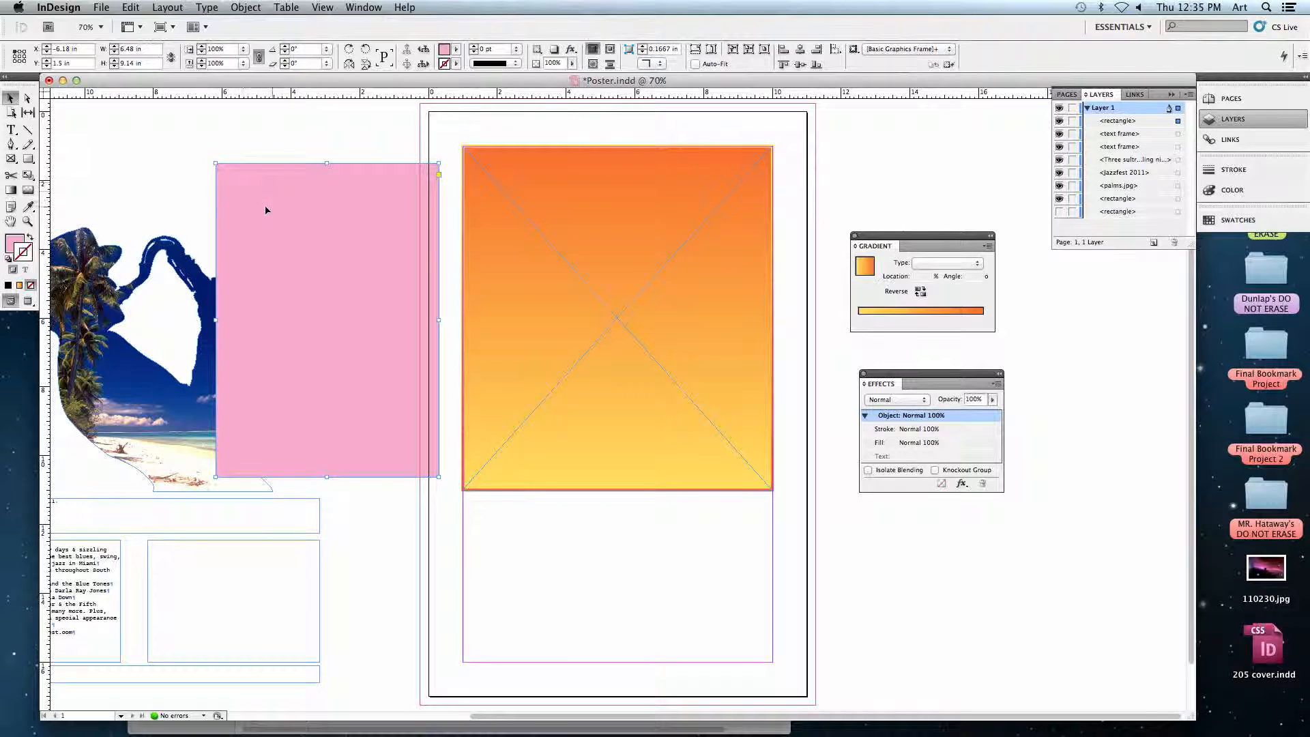
Set the pink rectangle's content type to Graphic.
left_click(238, 8)
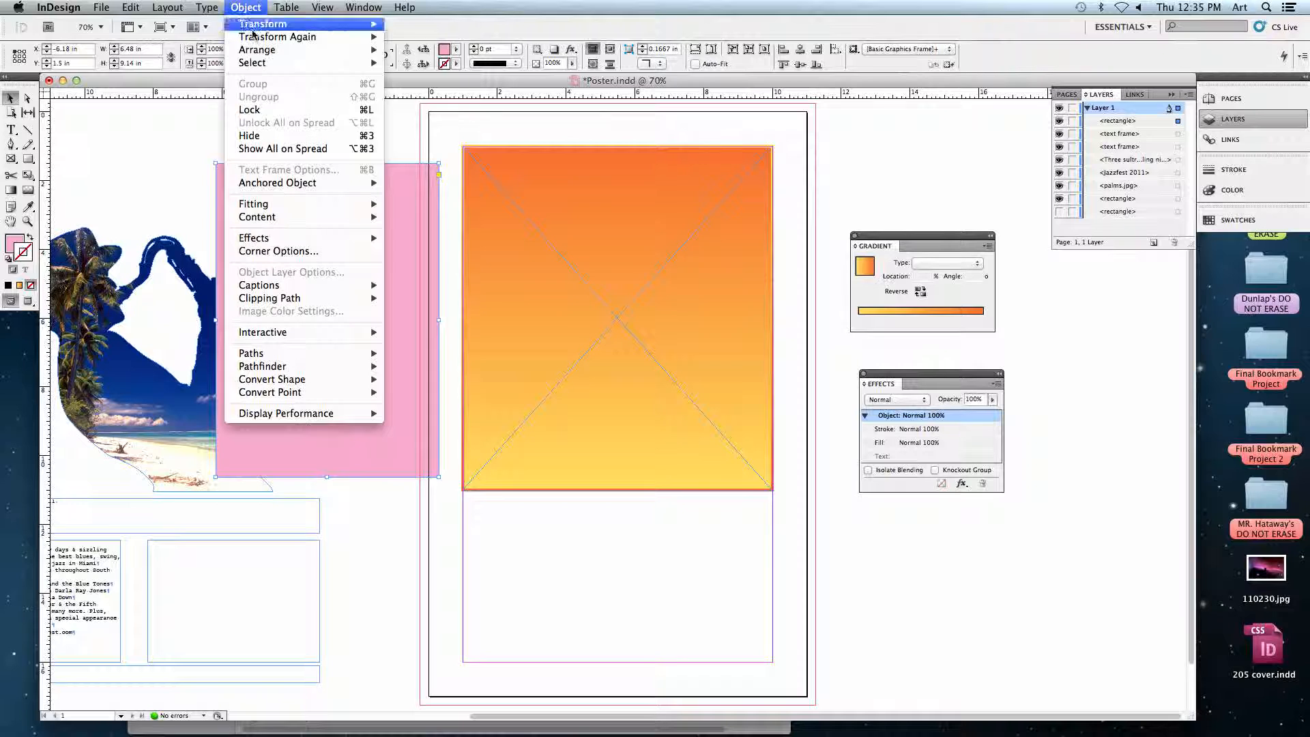
mouse_move(244, 294)
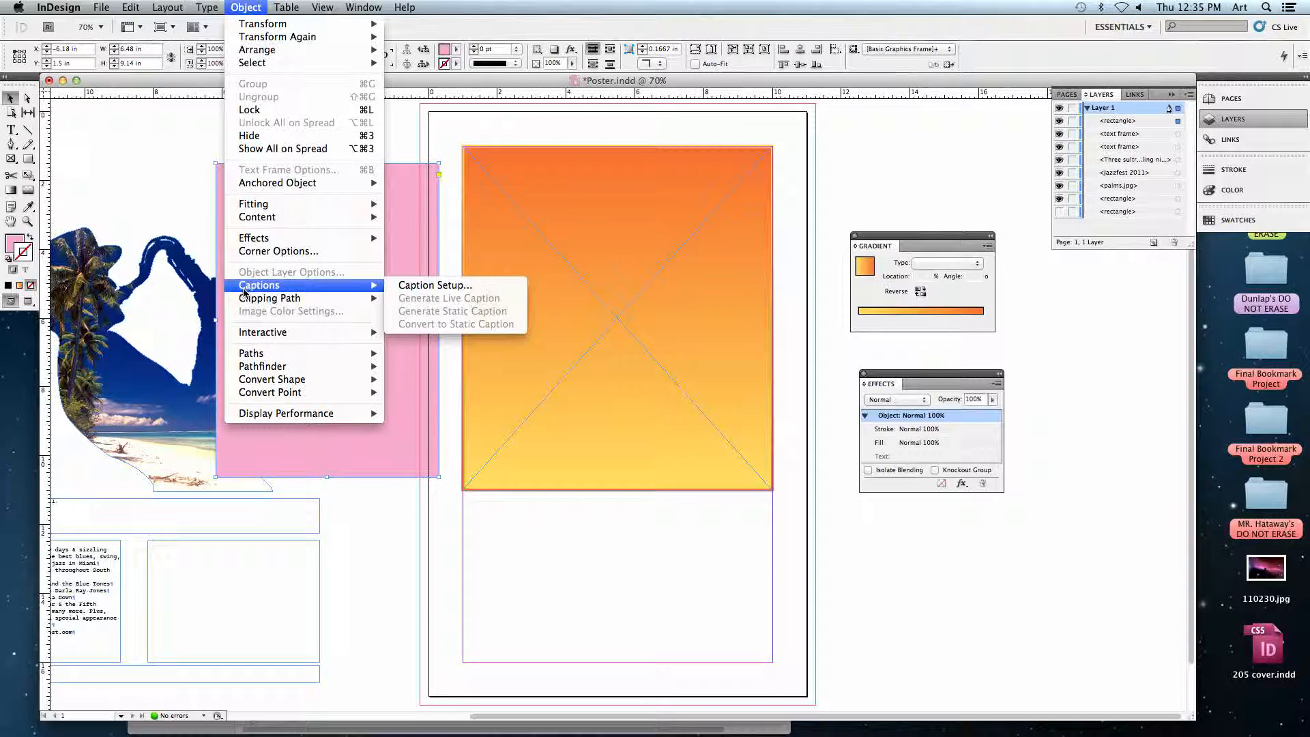
mouse_move(256, 220)
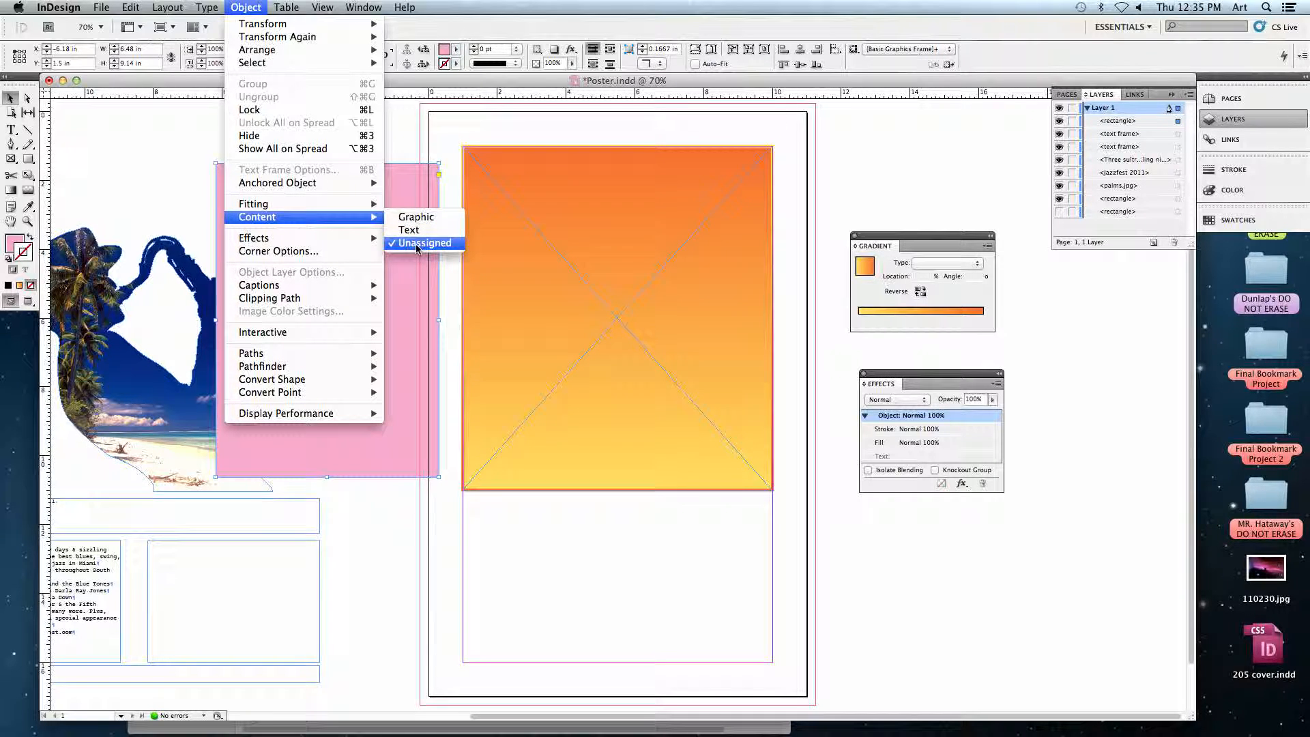
left_click(442, 220)
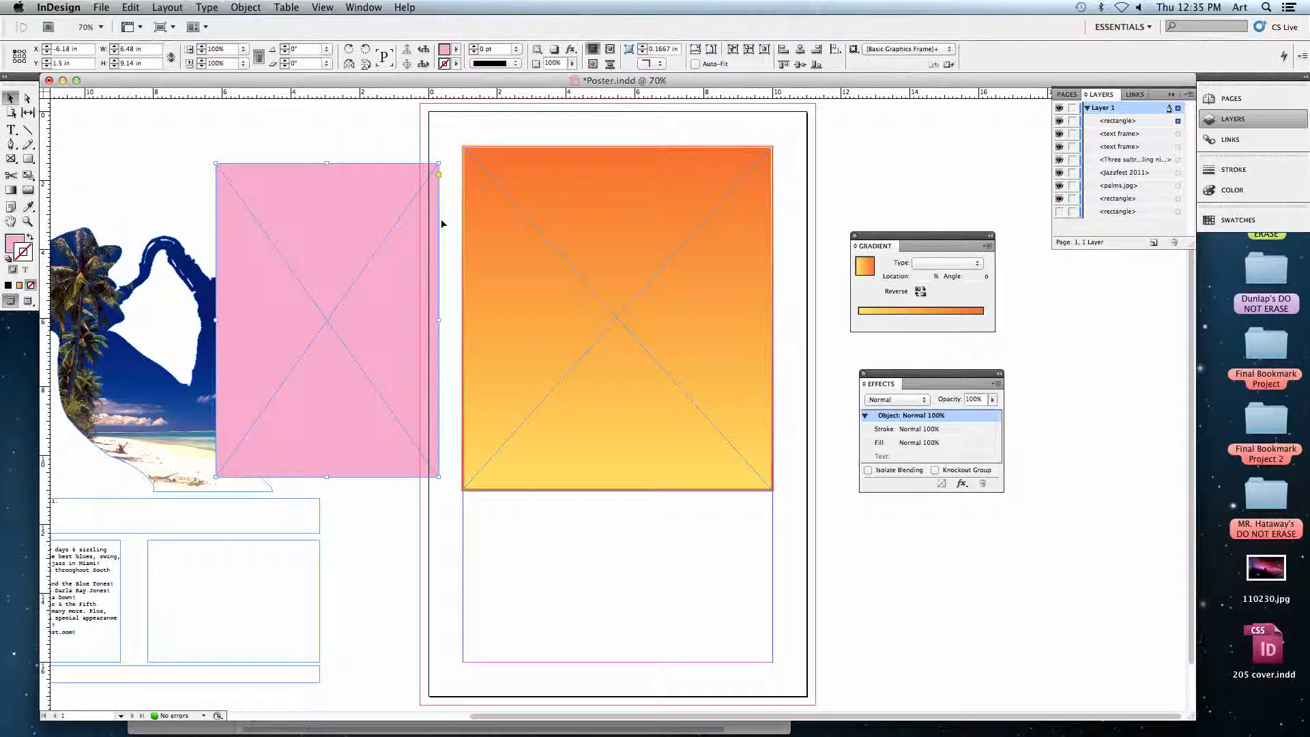
Change the pink rectangle's content type to Text and enter a line of random filler letters inside it.
left_click(245, 8)
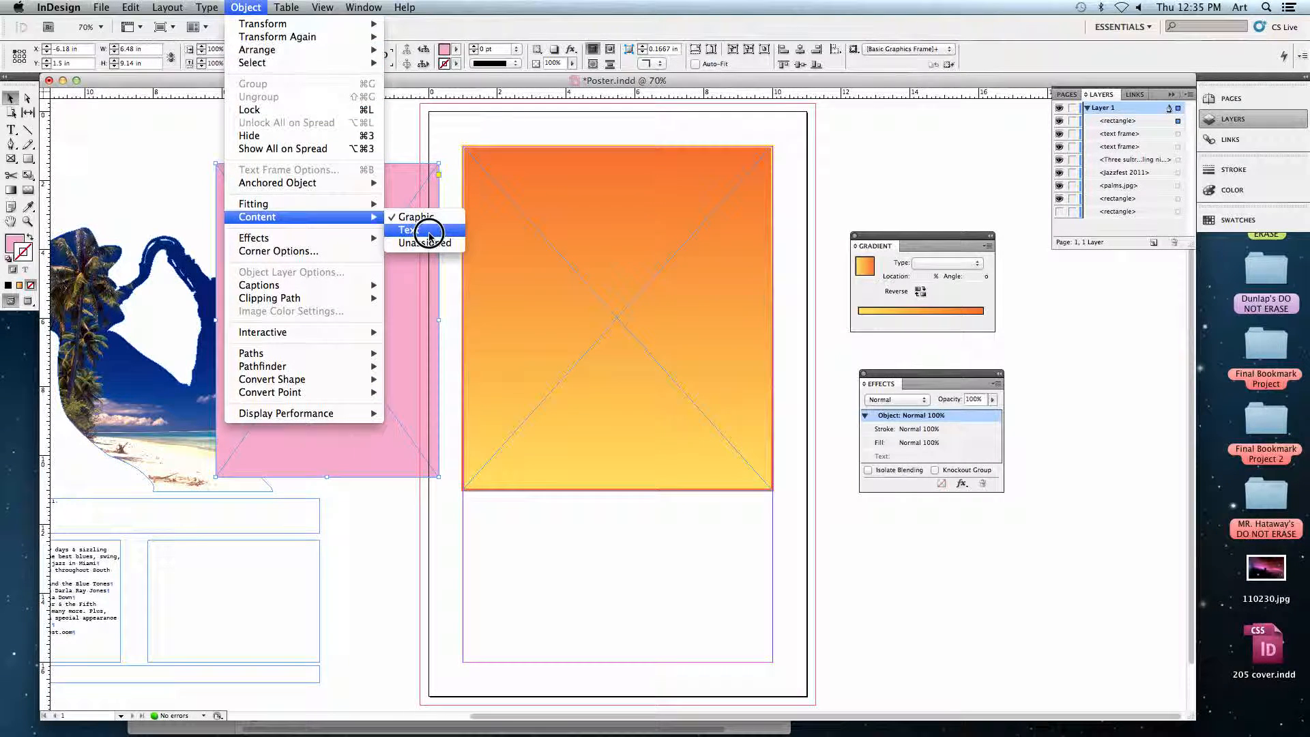
left_click(430, 234)
left_click(10, 130)
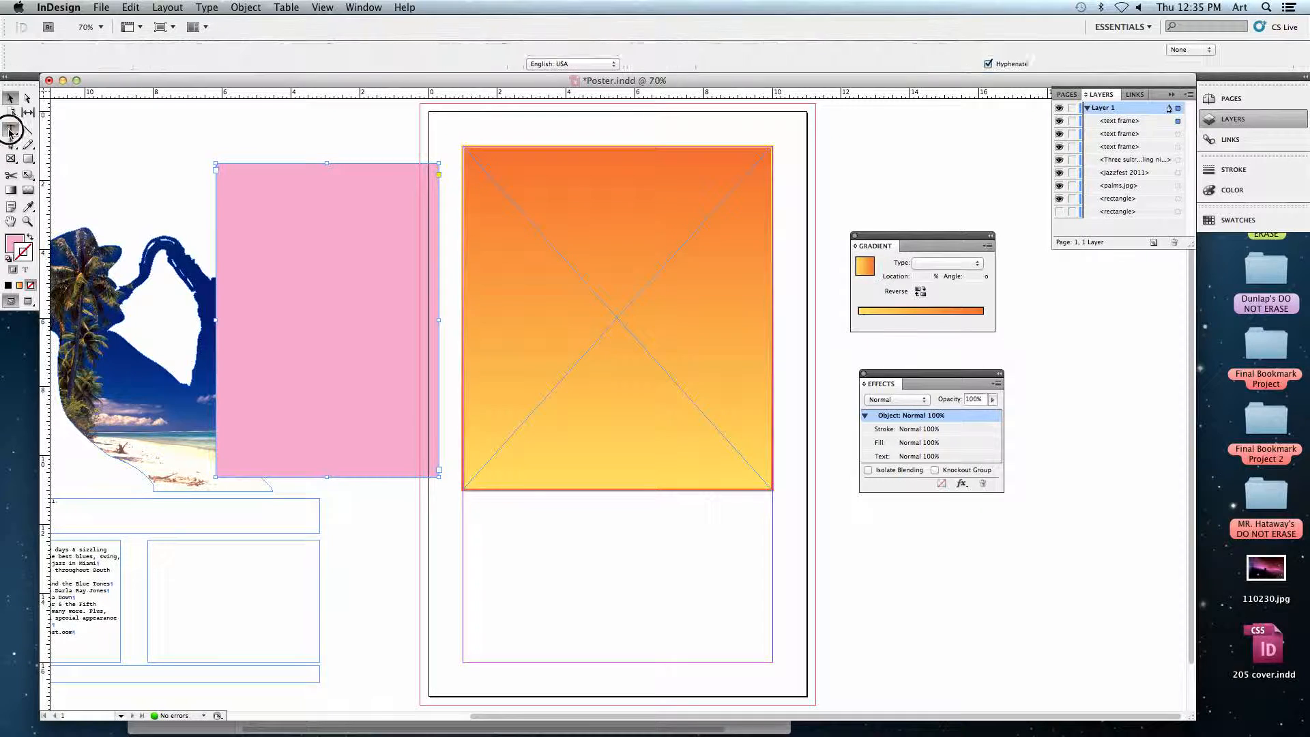
left_click(288, 225)
type("asdfasdfkja sdfjkajsdjlk")
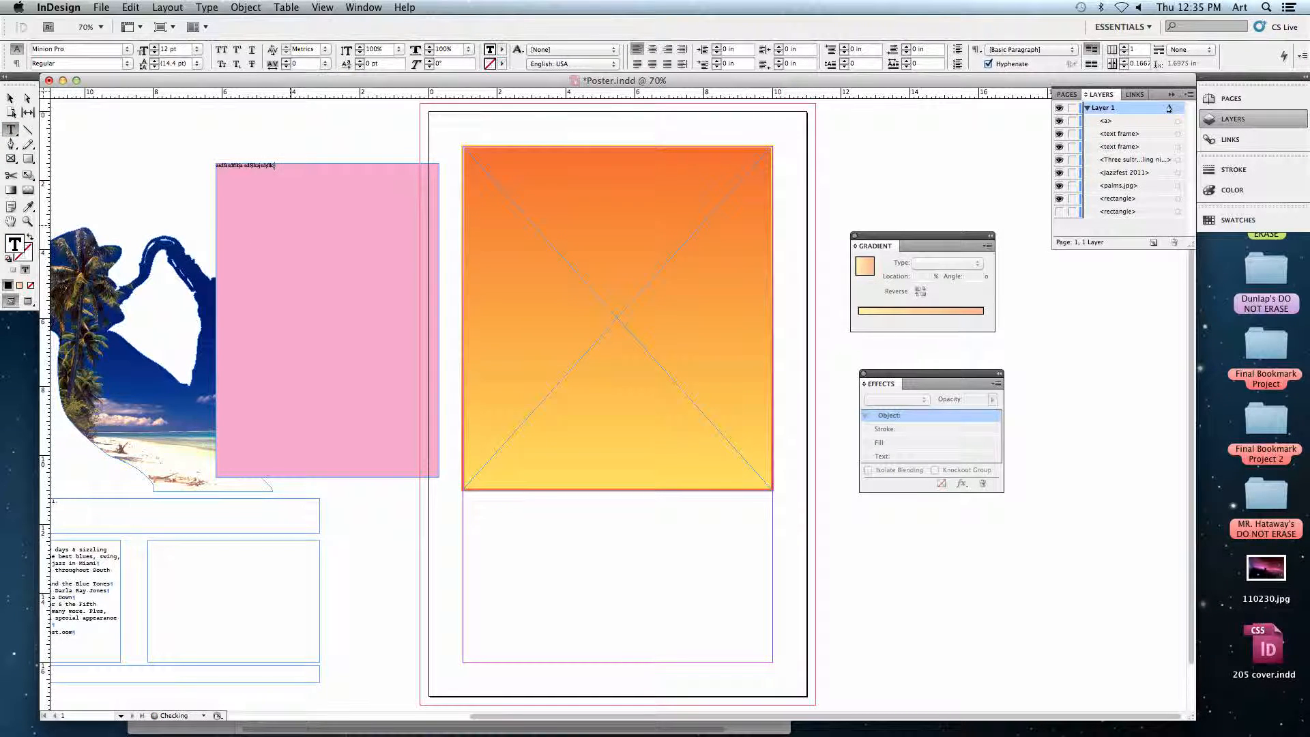
Check which content type options are offered for the pink frame while it holds text.
left_click(11, 98)
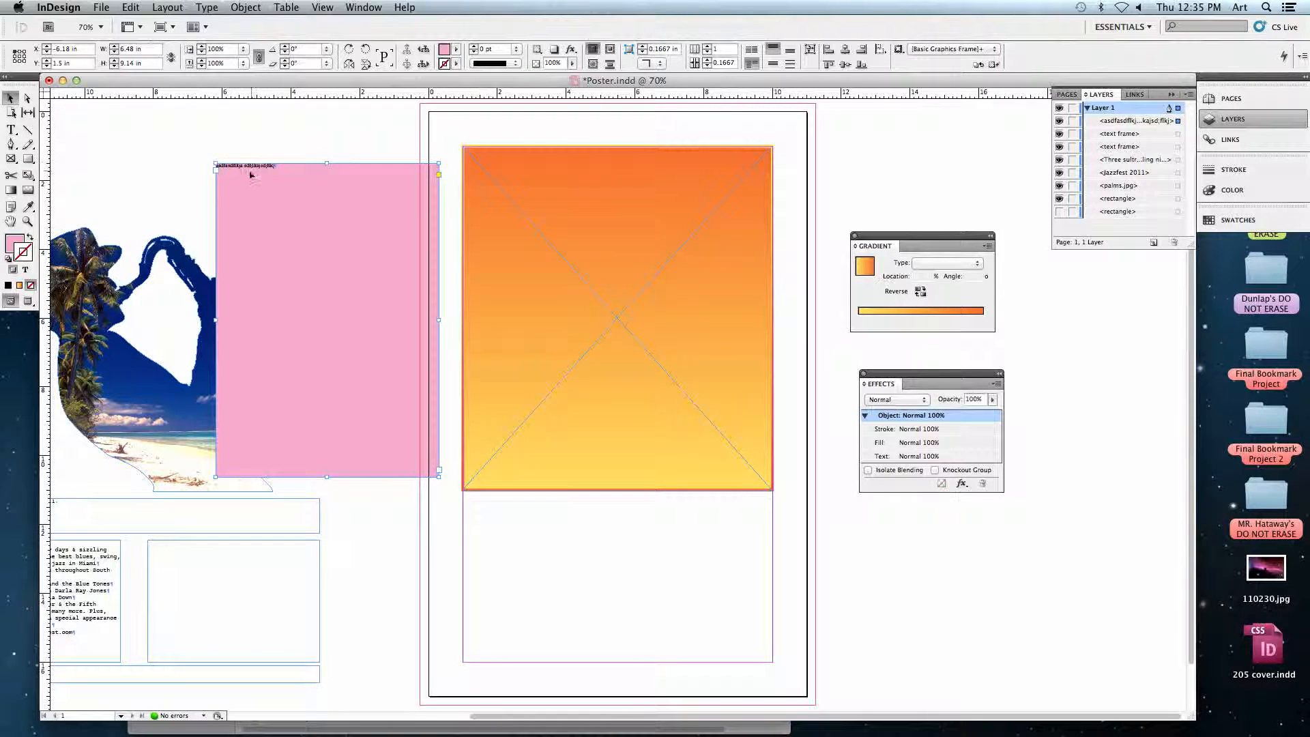
left_click(207, 7)
mouse_move(246, 8)
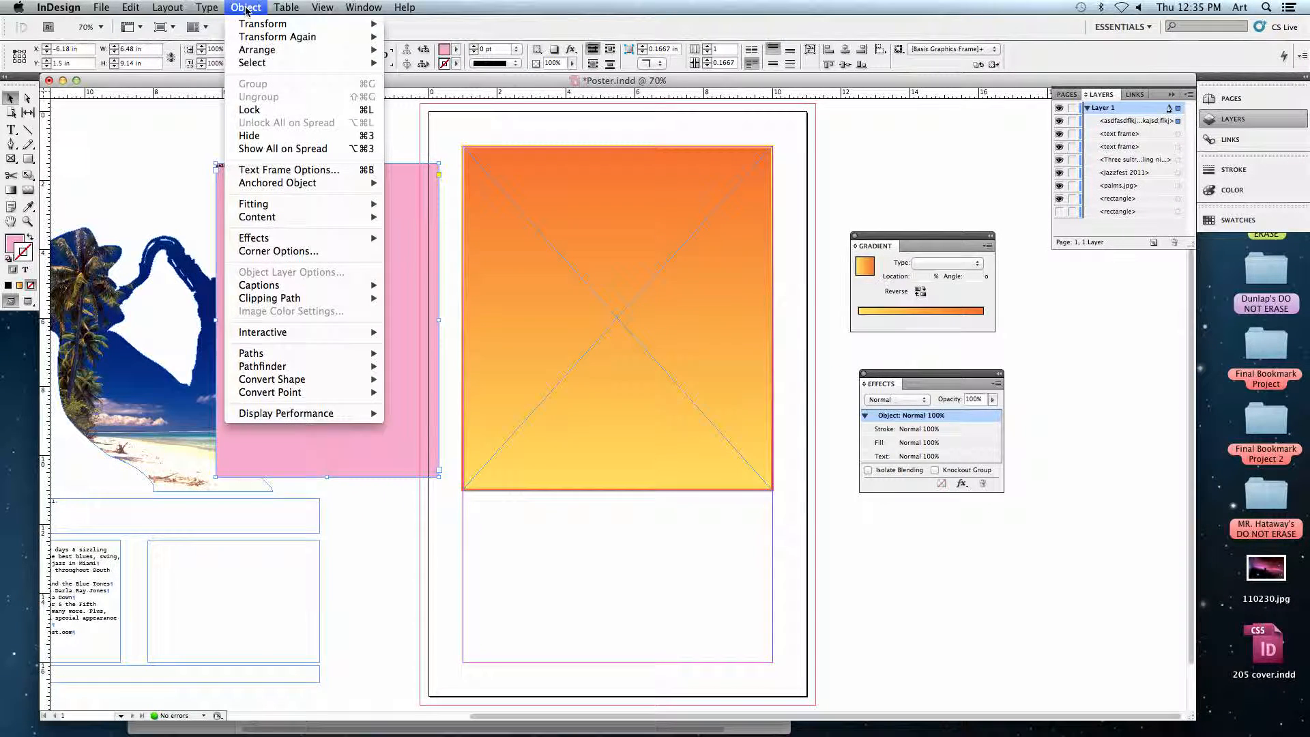
mouse_move(355, 217)
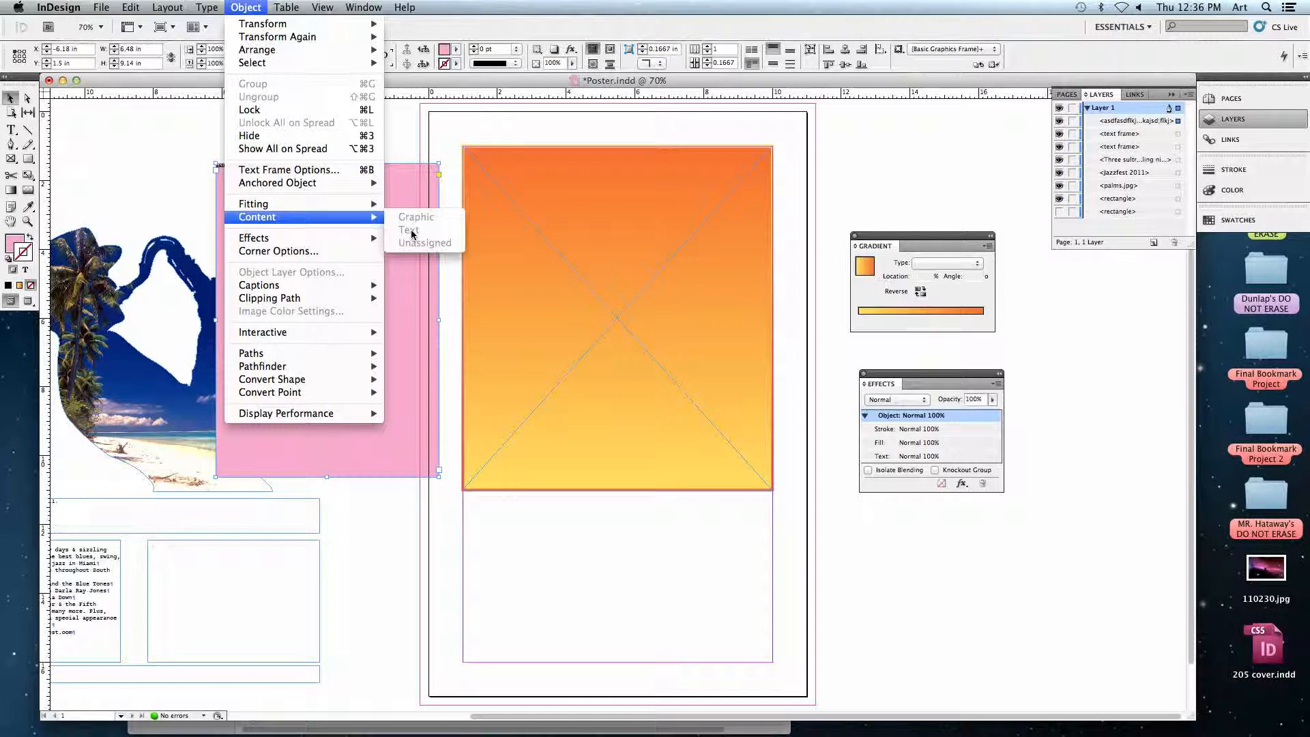
left_click(408, 160)
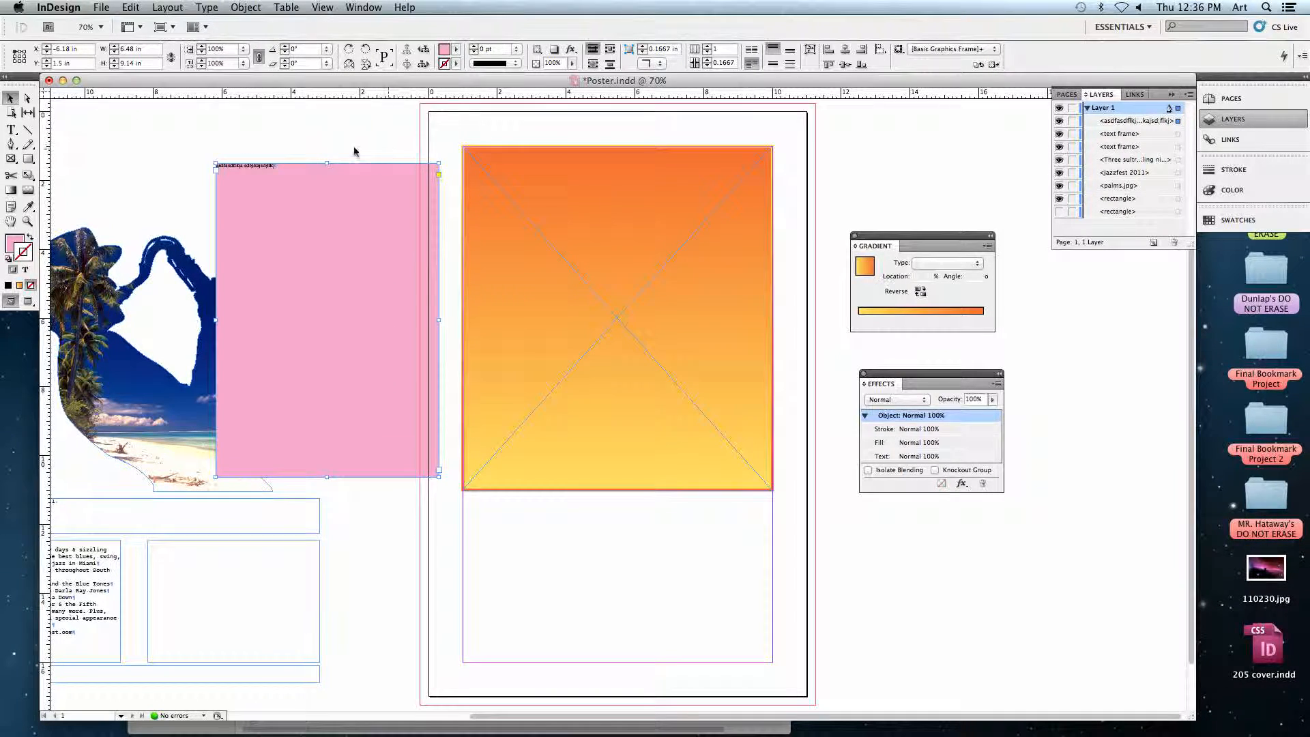
Delete the filler letters from the pink text frame.
left_click(11, 130)
left_click_drag(277, 168, 167, 139)
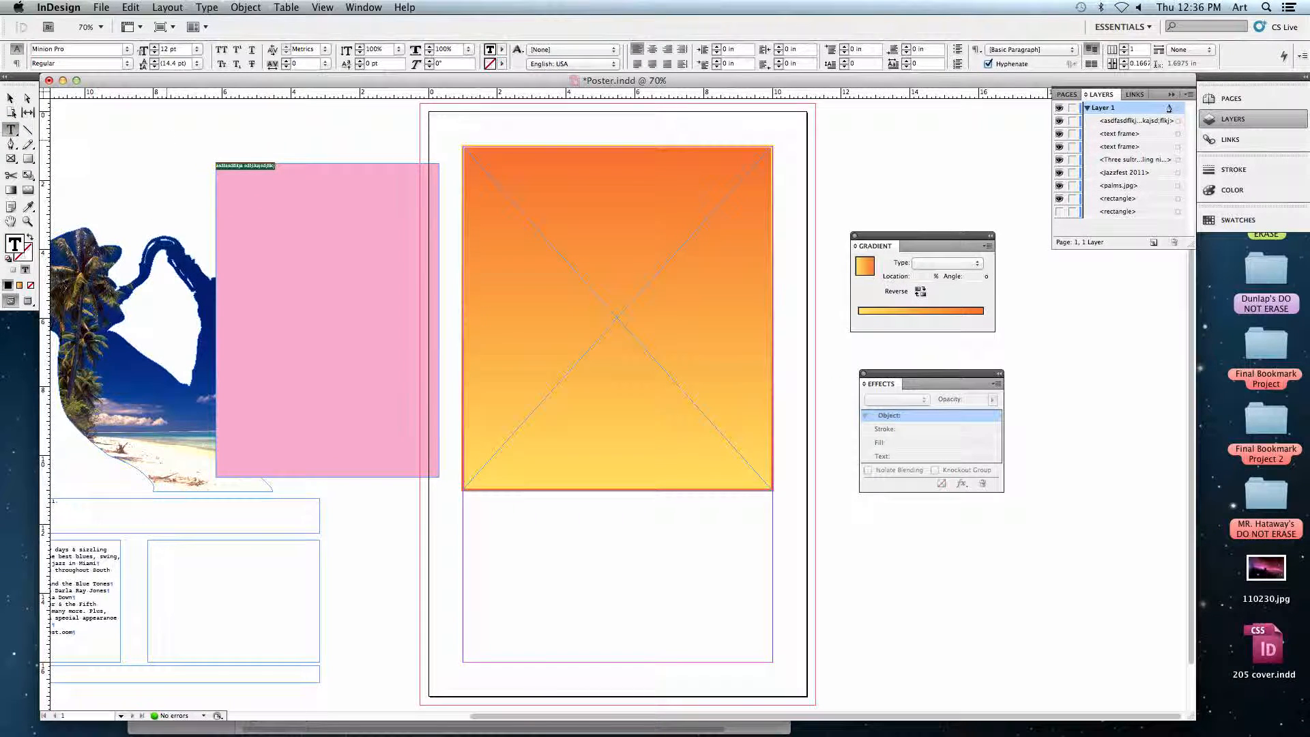
key("BackSpace")
left_click(246, 7)
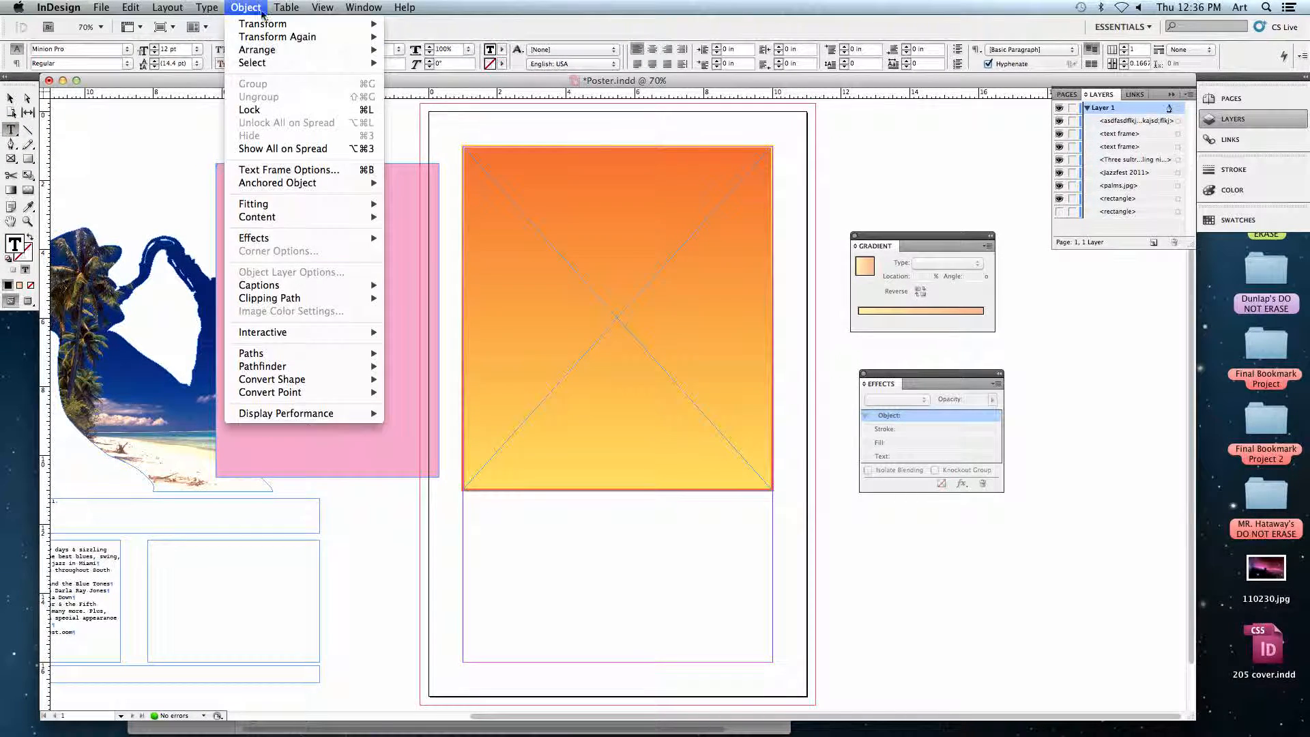
mouse_move(271, 217)
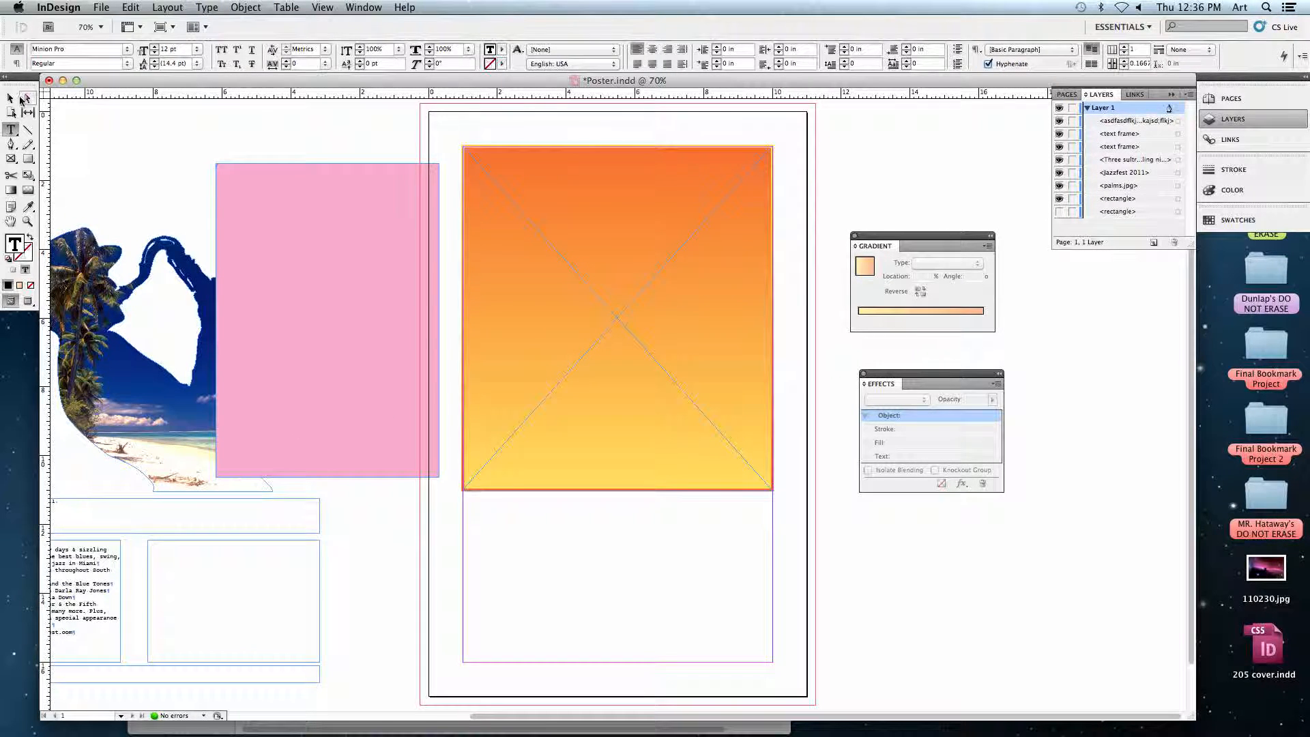
Review the content type choices for the emptied pink frame and delete the frame.
left_click(11, 97)
left_click(246, 7)
mouse_move(266, 217)
left_click(434, 245)
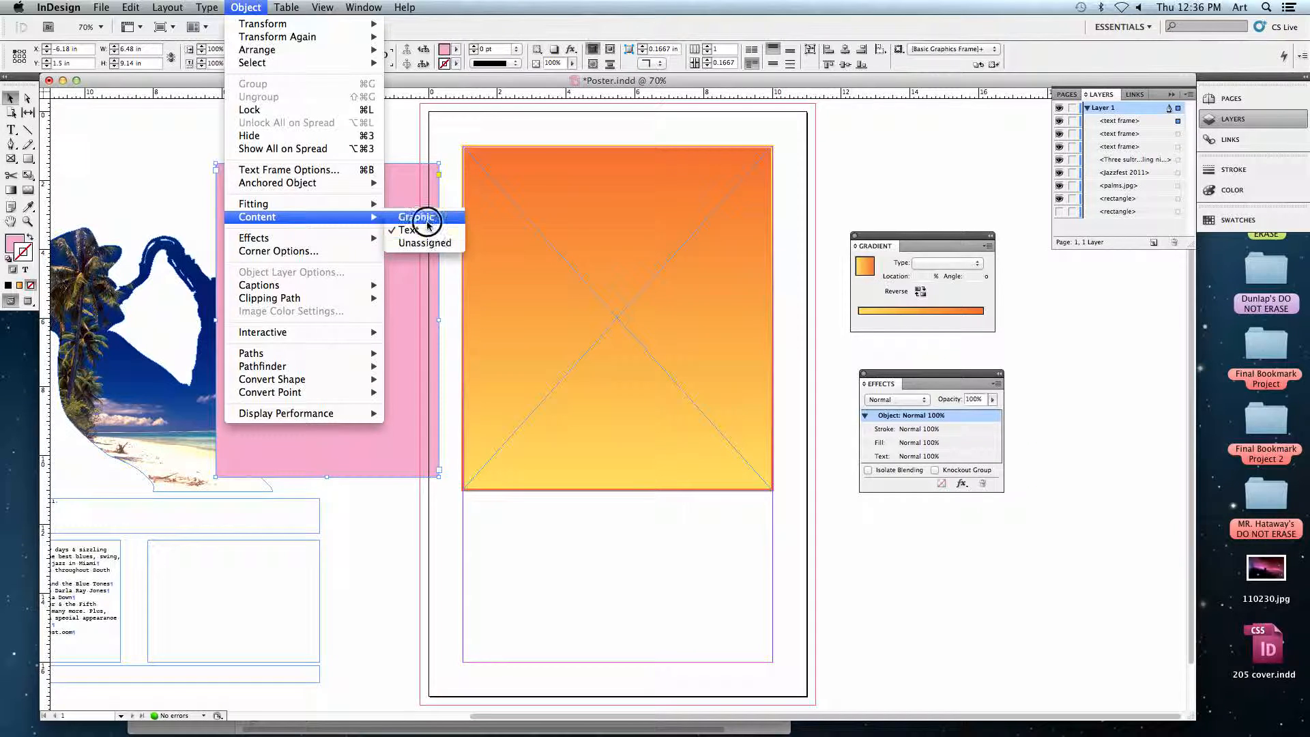
key("BackSpace")
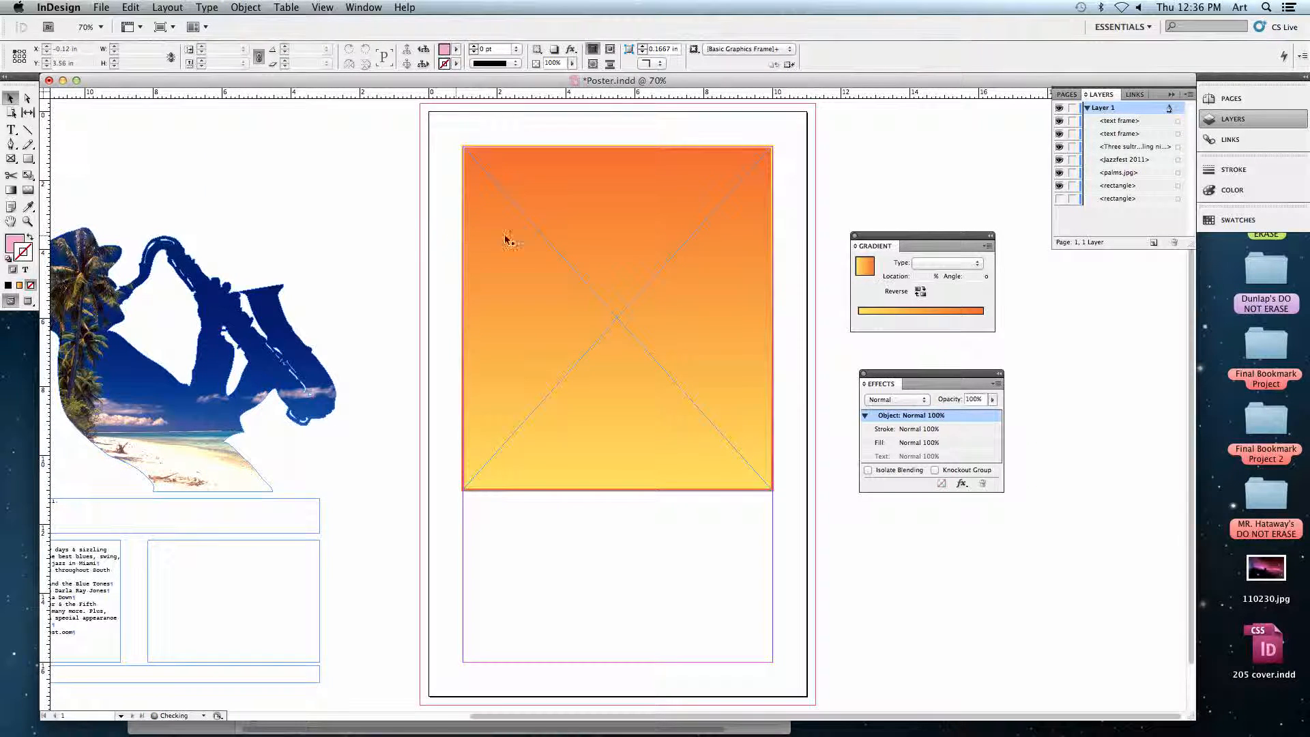
Check which content type is assigned to the orange gradient rectangle on the page.
left_click(621, 318)
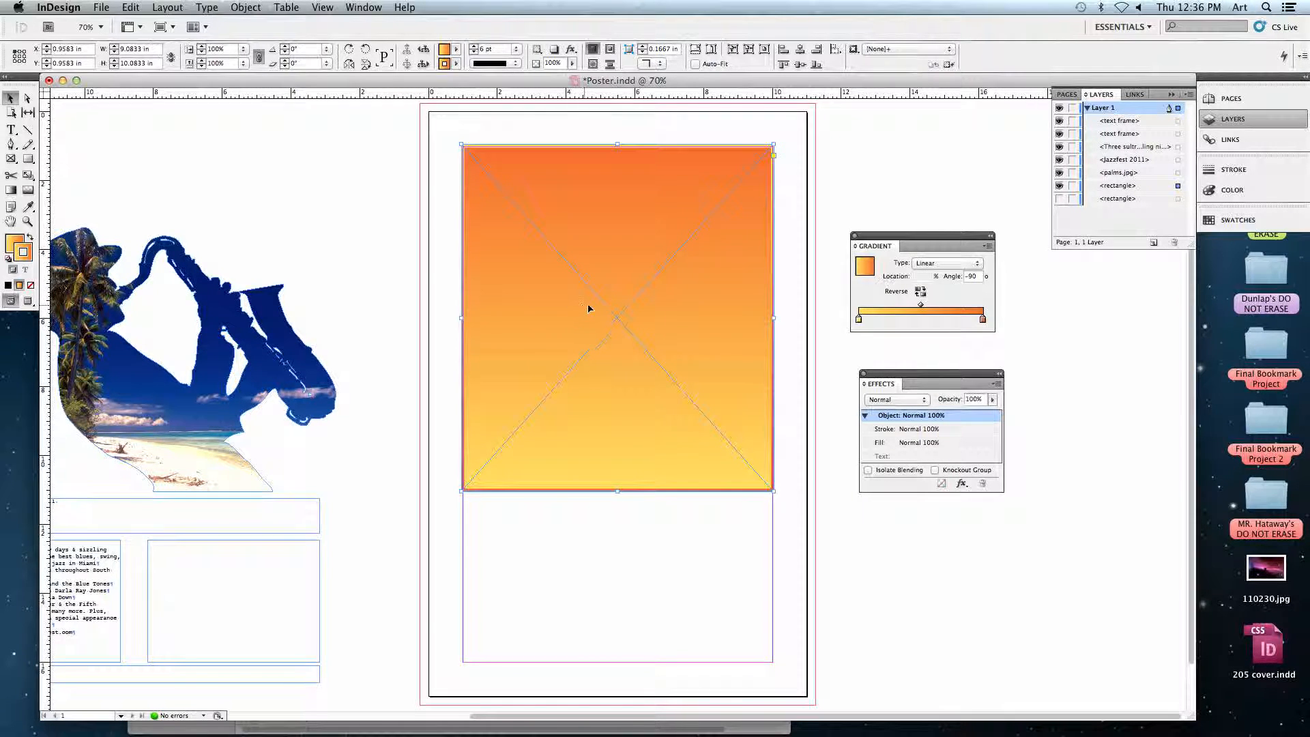
left_click(250, 7)
mouse_move(266, 217)
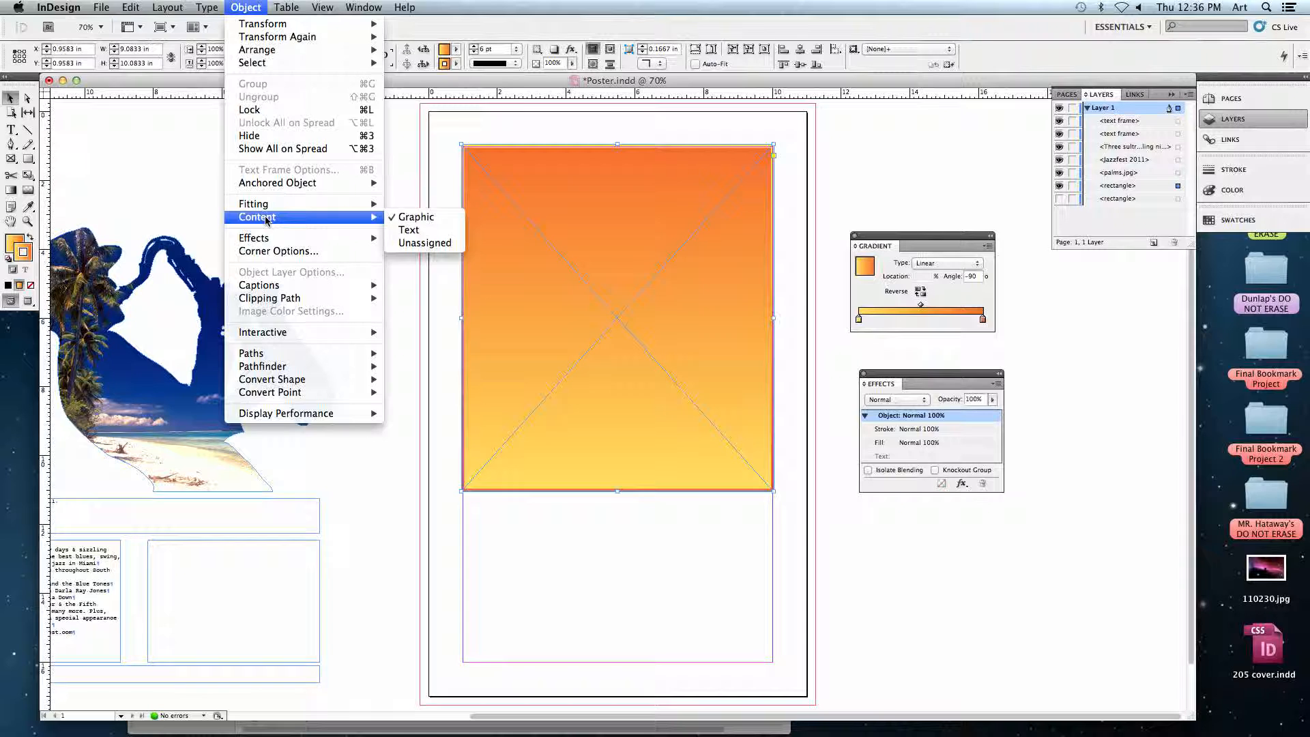
left_click(557, 218)
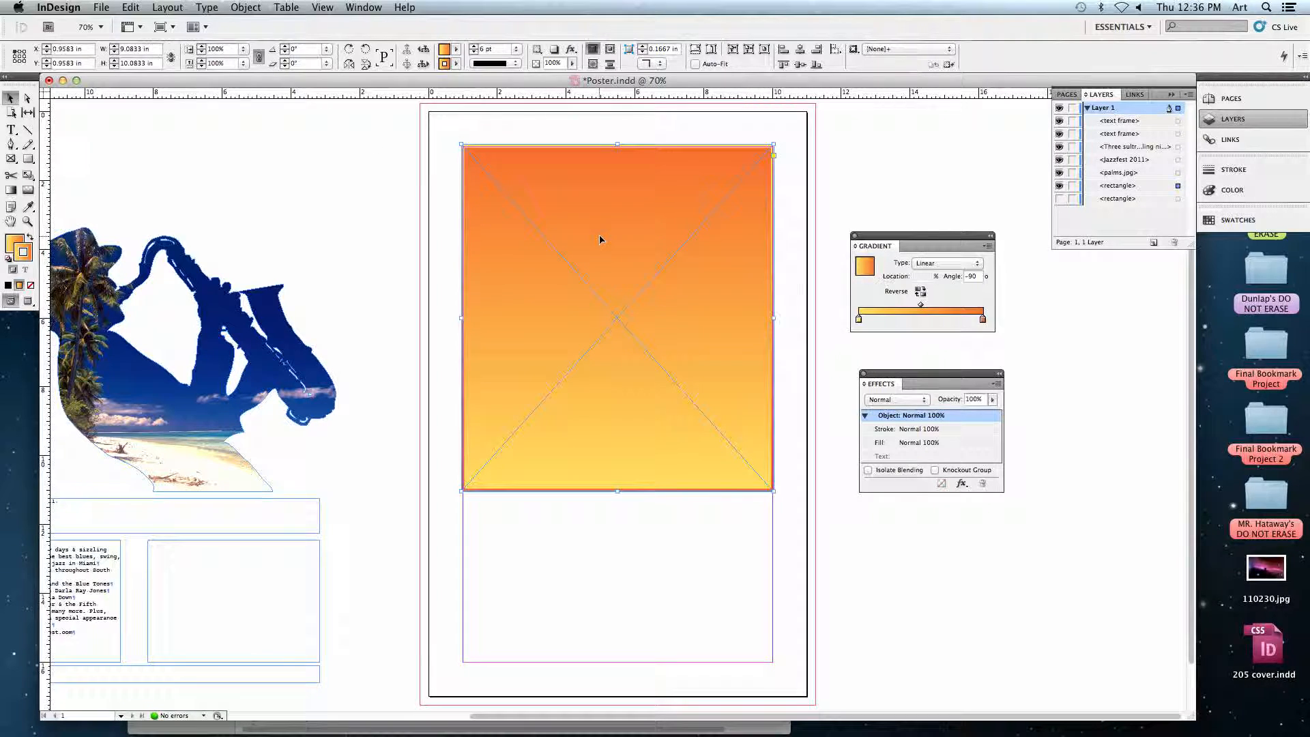
Preview sunset.jpg from the Jazz folder and place it inside the selected gradient rectangle.
left_click(103, 7)
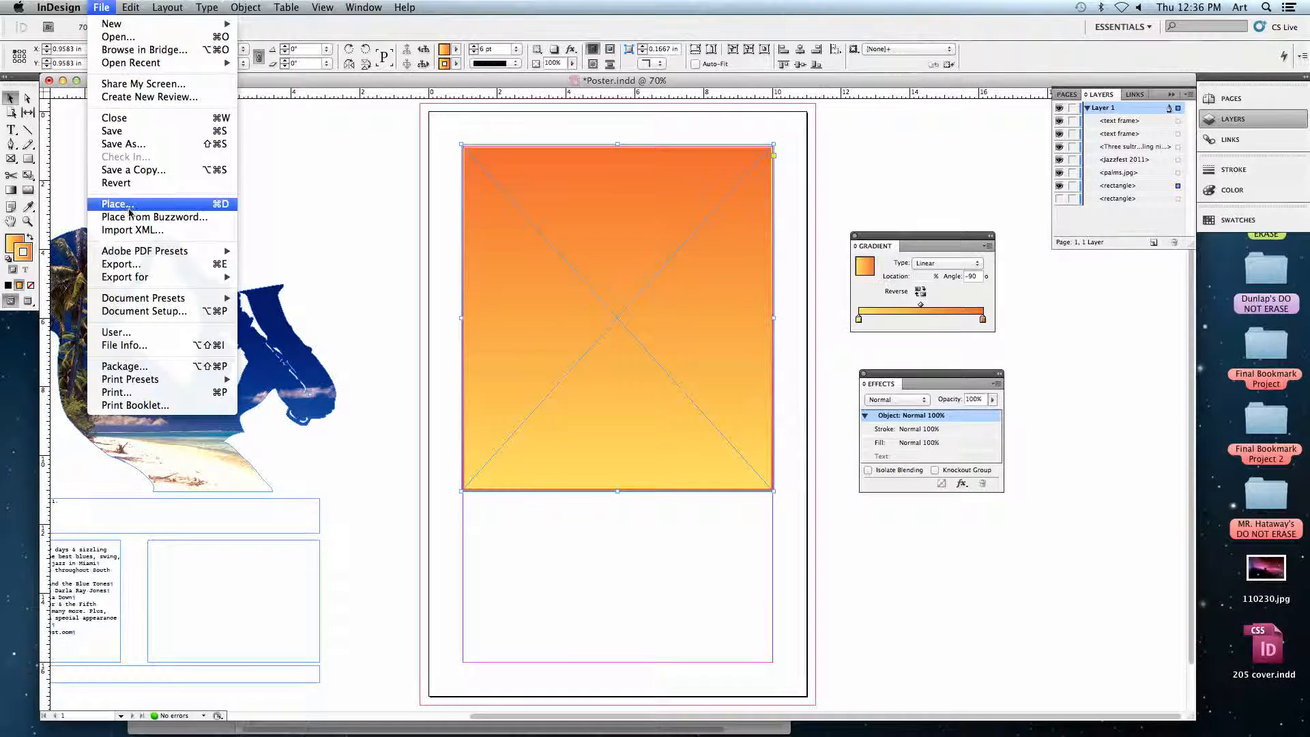
left_click(220, 204)
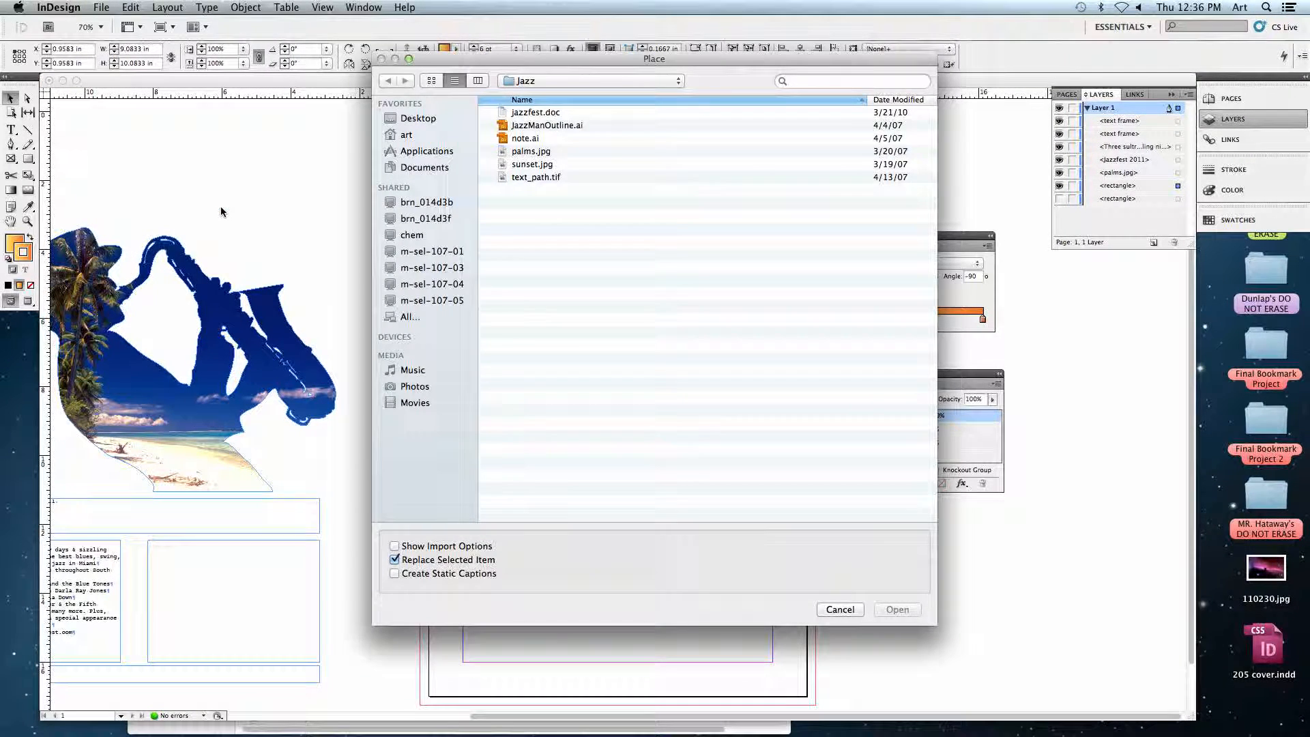
left_click(531, 165)
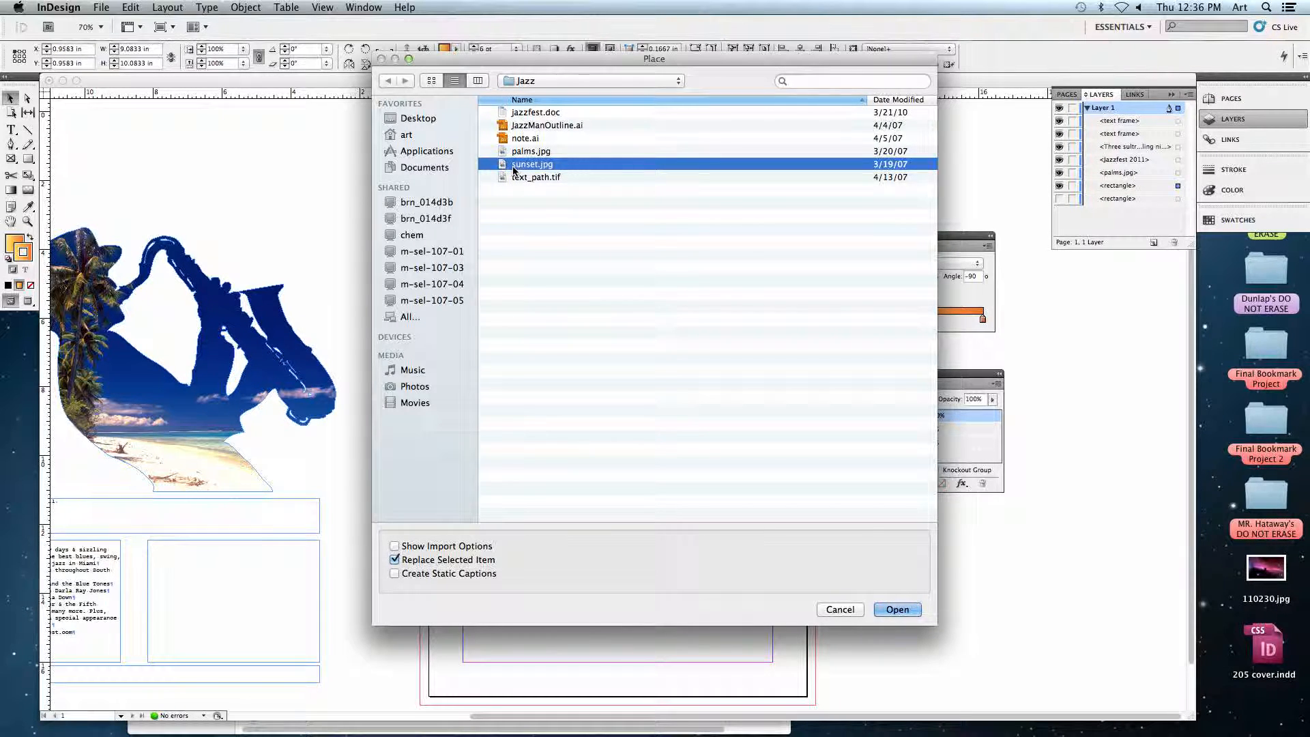
left_click_drag(456, 63, 804, 107)
key("space")
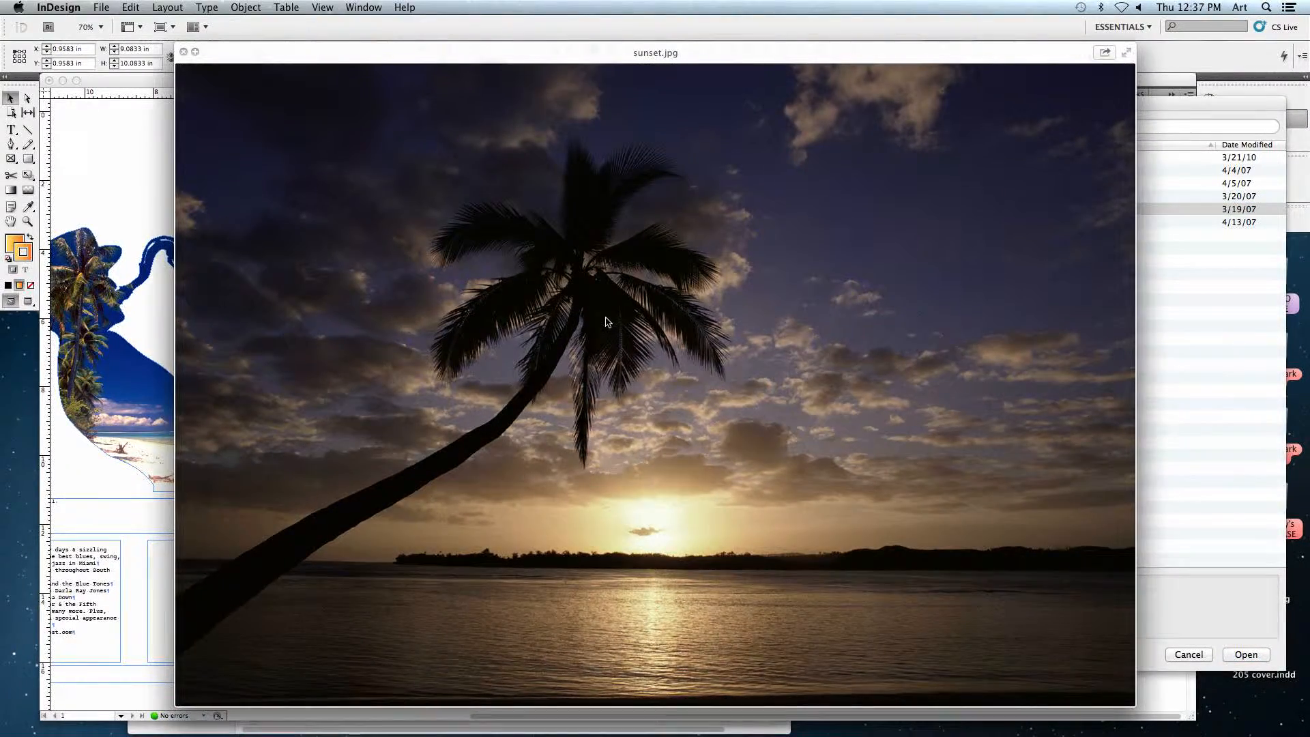
key("space")
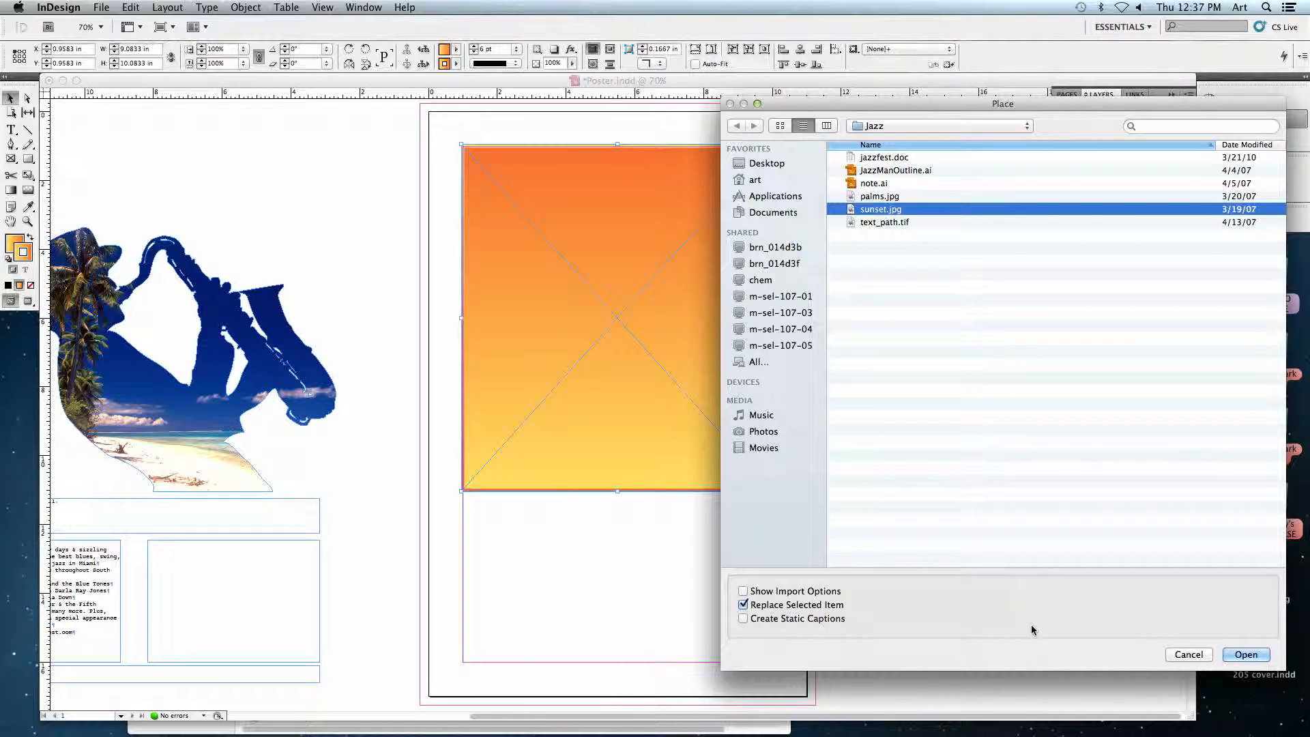
left_click(1244, 655)
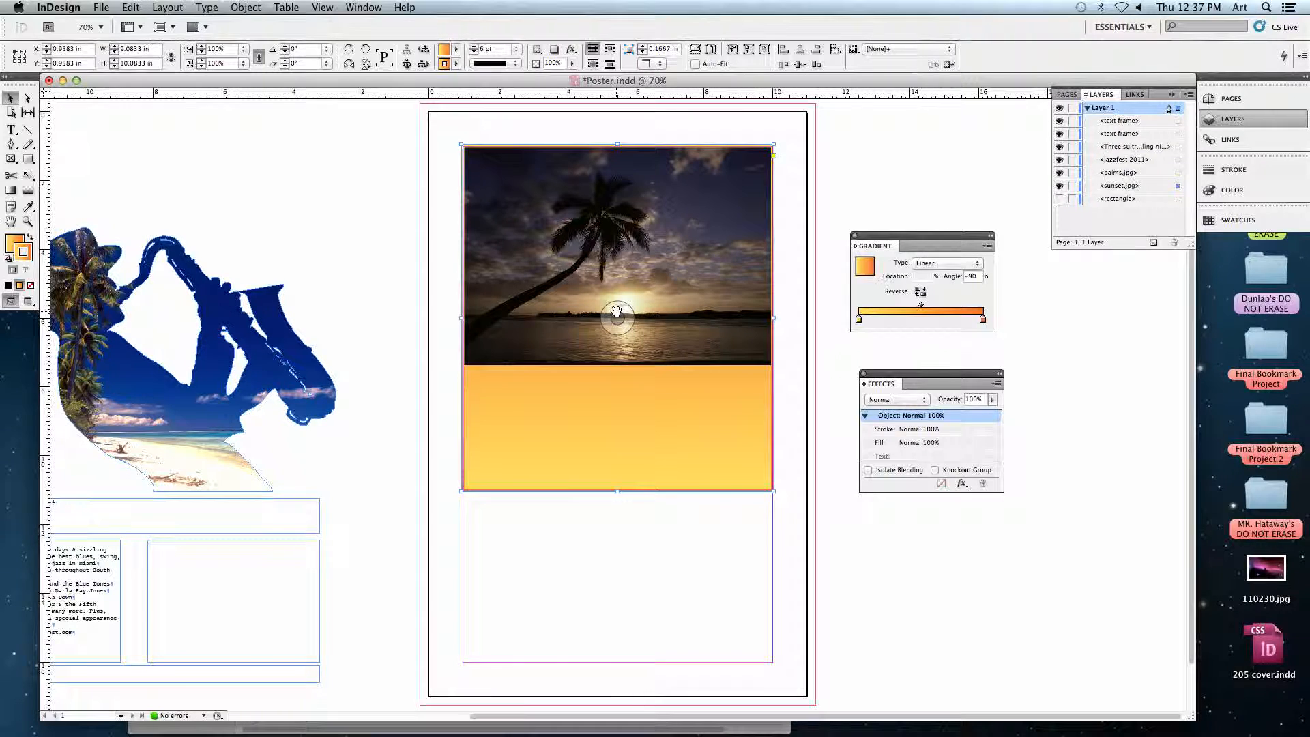
Reposition the sunset image inside its frame to about X -0.21 in, Y -0.20 in, covering the frame's upper part.
left_click_drag(617, 315, 639, 263)
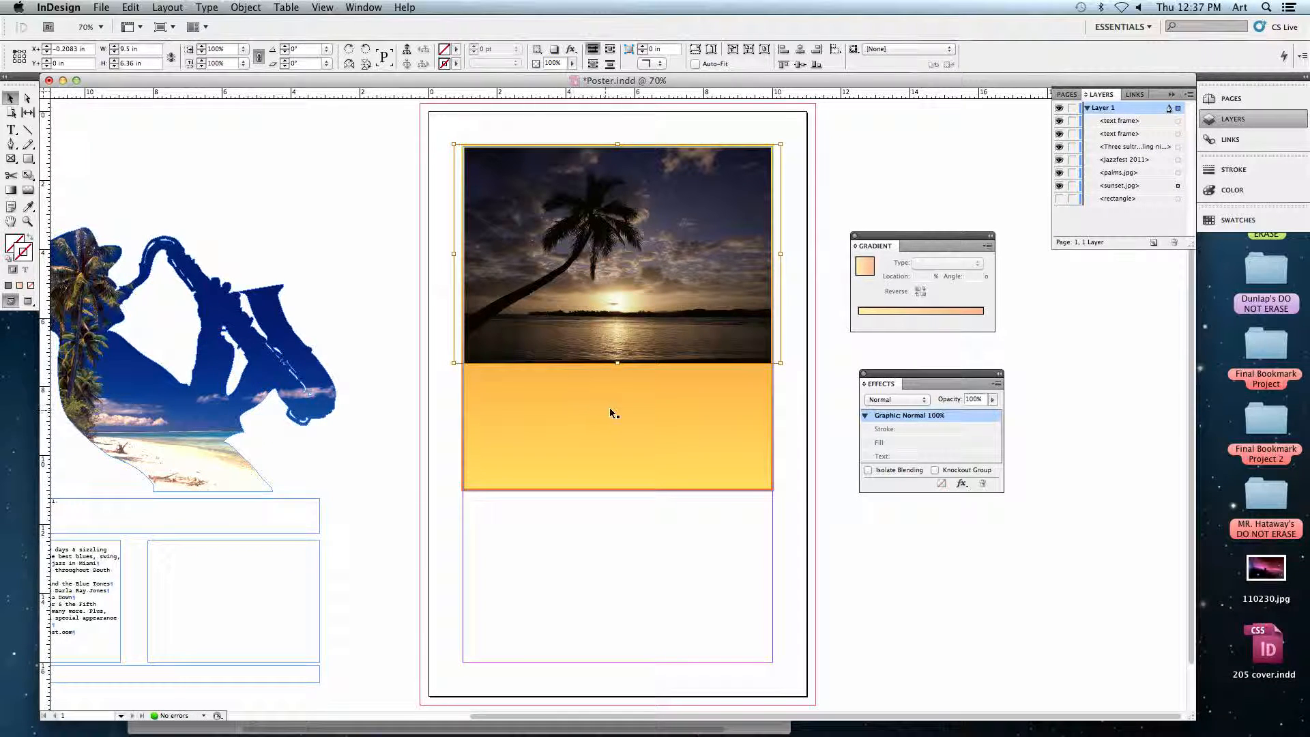
left_click_drag(607, 238, 603, 296)
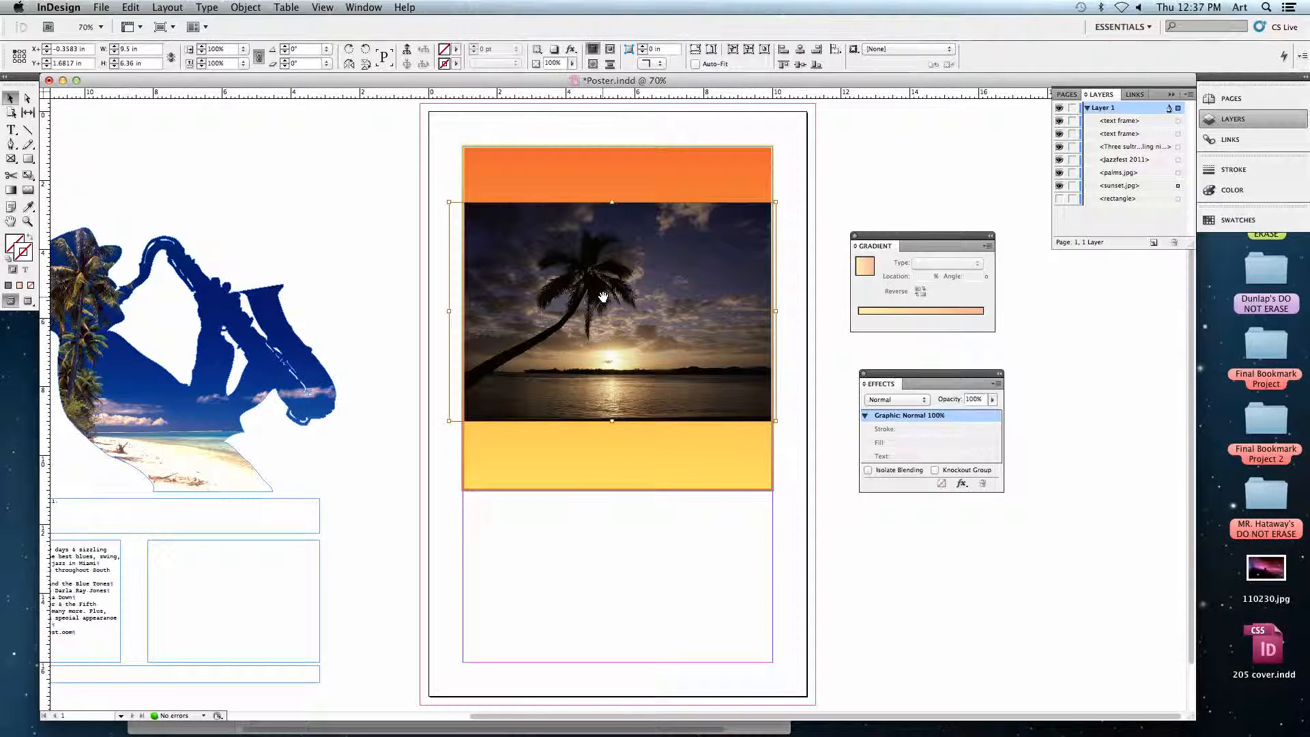
left_click_drag(603, 297, 607, 232)
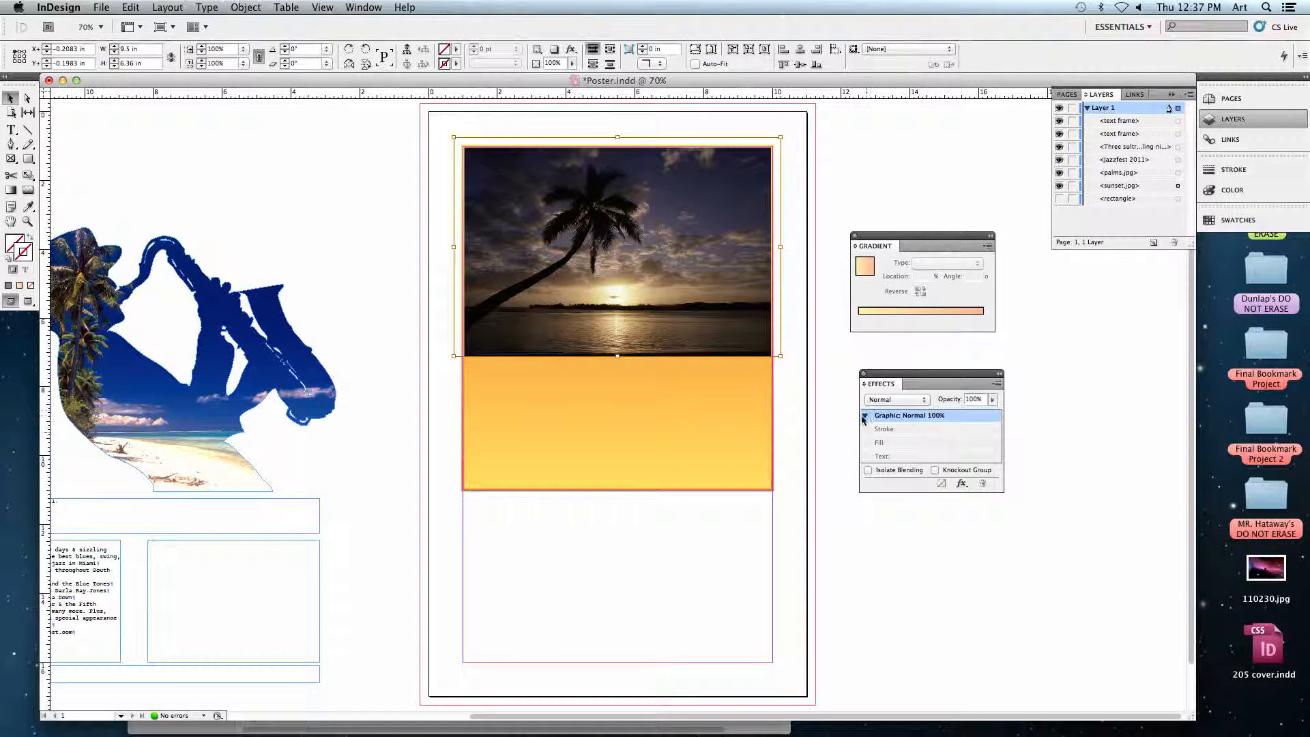
Move the Effects panel closer beneath the Gradient panel and check that it is set to show.
left_click_drag(891, 374, 885, 355)
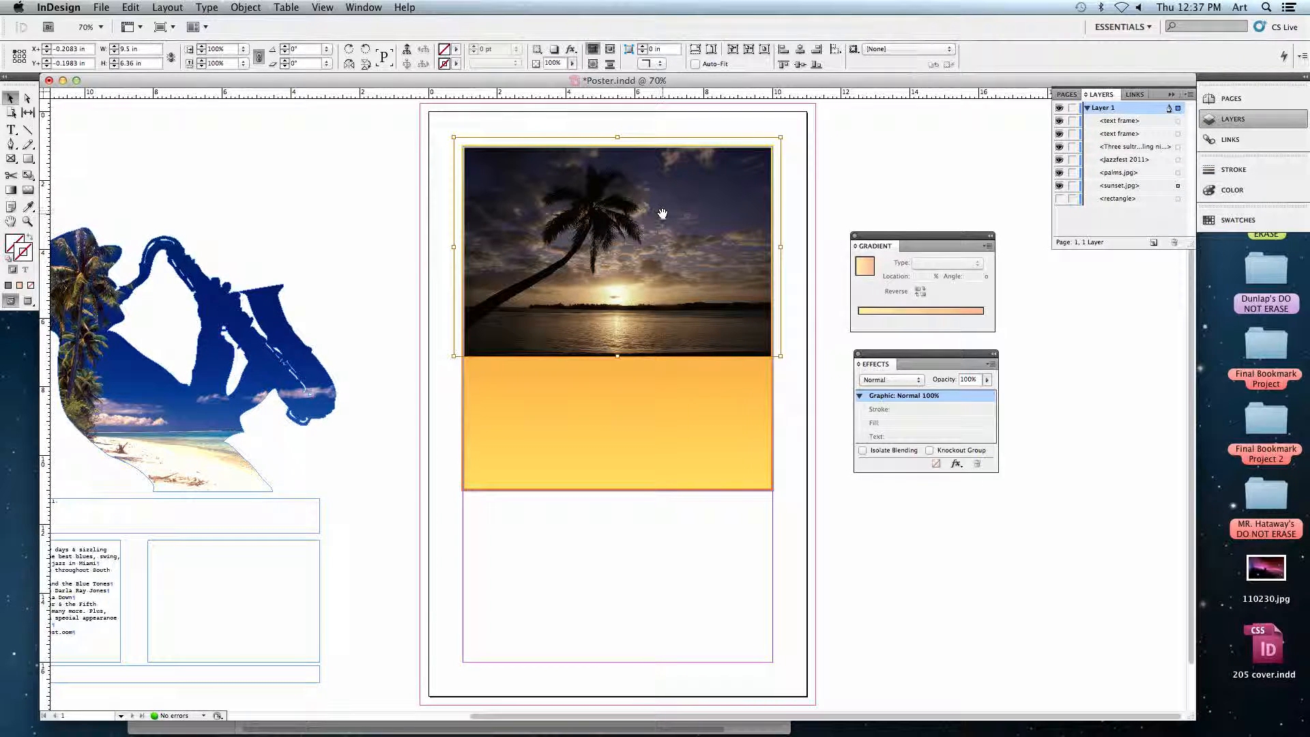
left_click(375, 8)
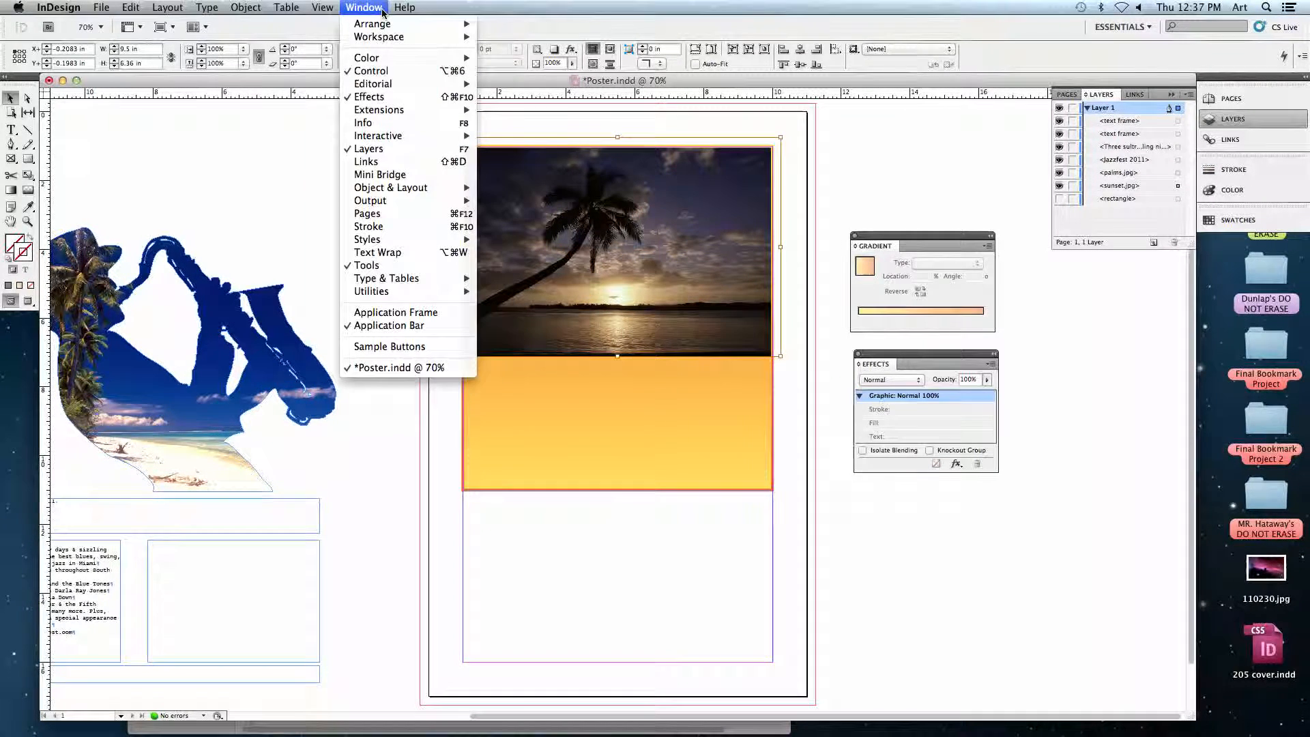
left_click(374, 97)
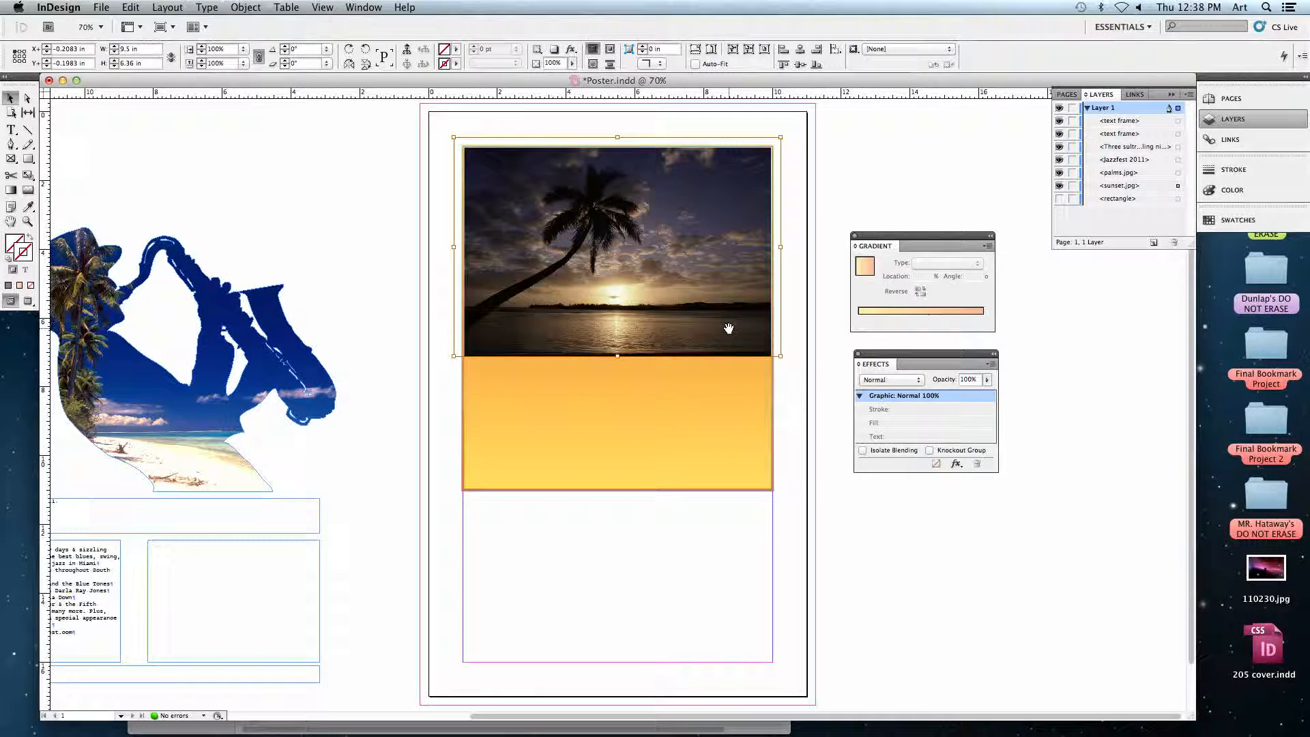
Nudge the sunset image within its frame to about Y -0.14 in and set its blending mode to Screen.
mouse_move(617, 253)
left_mouse_down()
mouse_move(626, 264)
mouse_move(618, 255)
left_mouse_up()
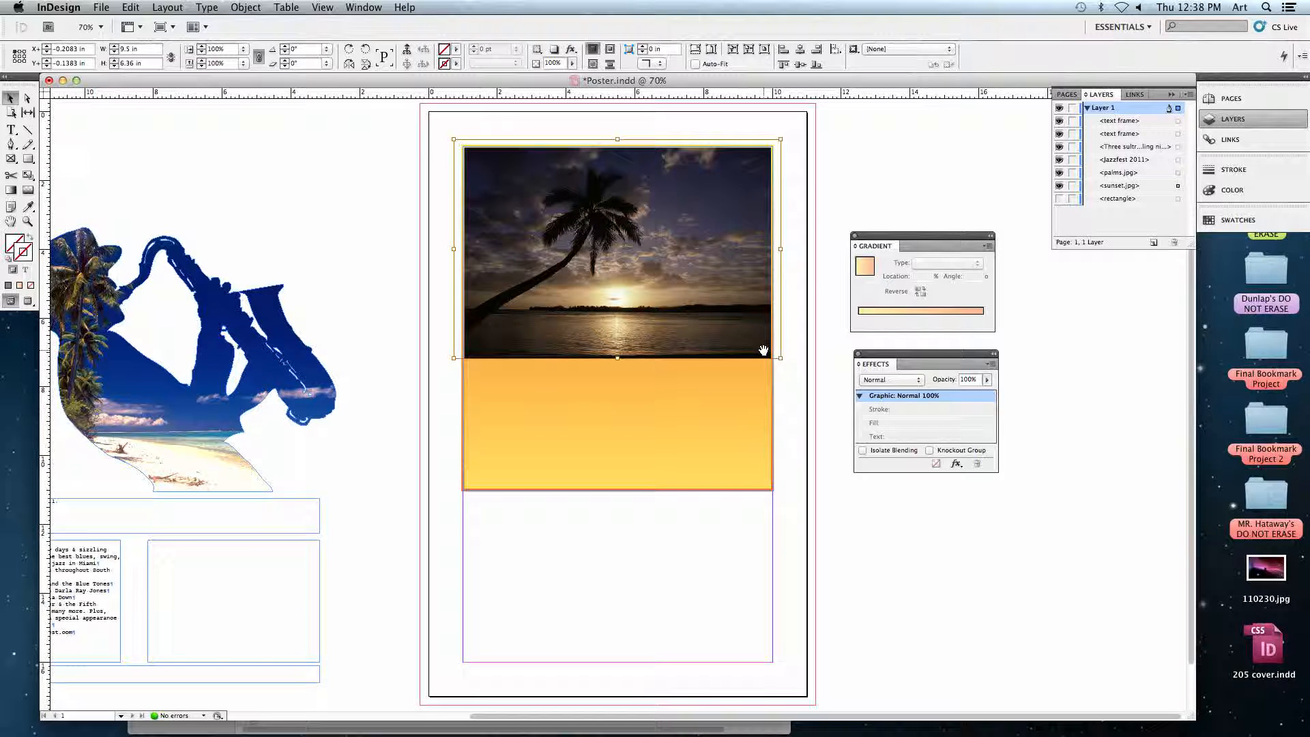
key("super+1")
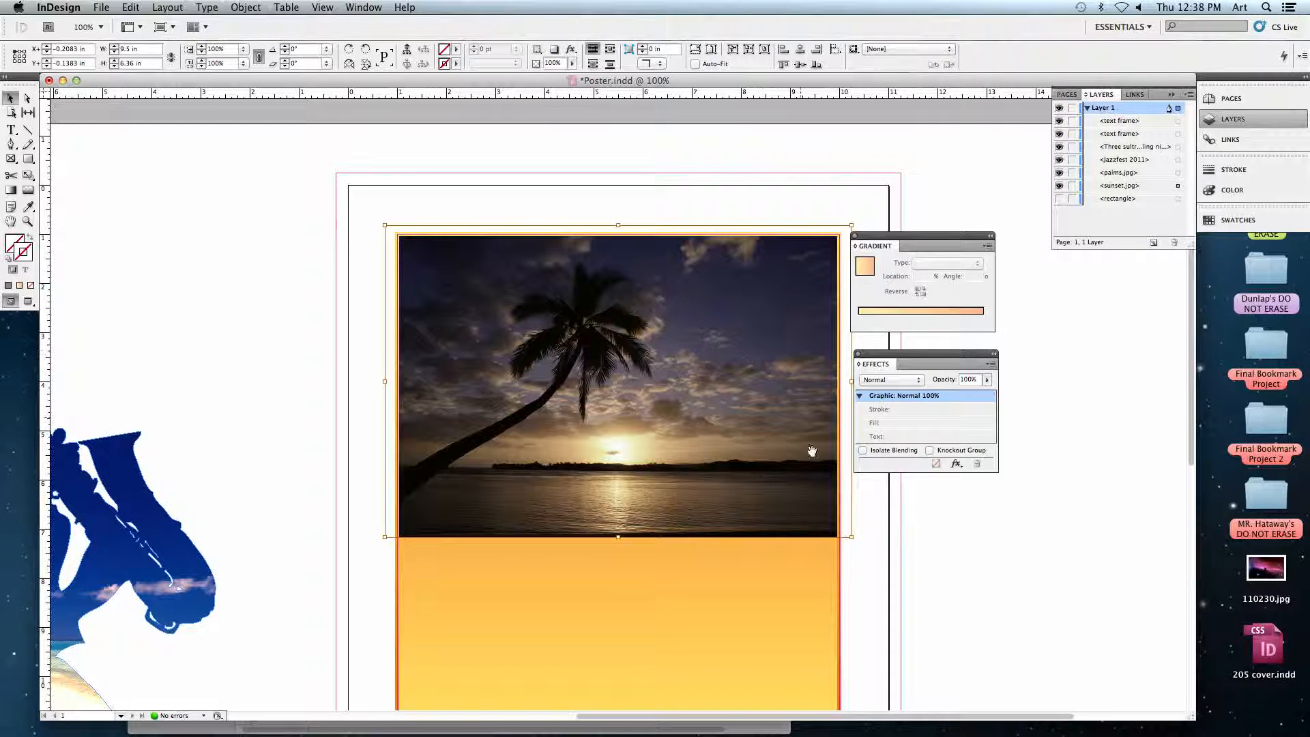
left_click_drag(873, 539, 817, 464)
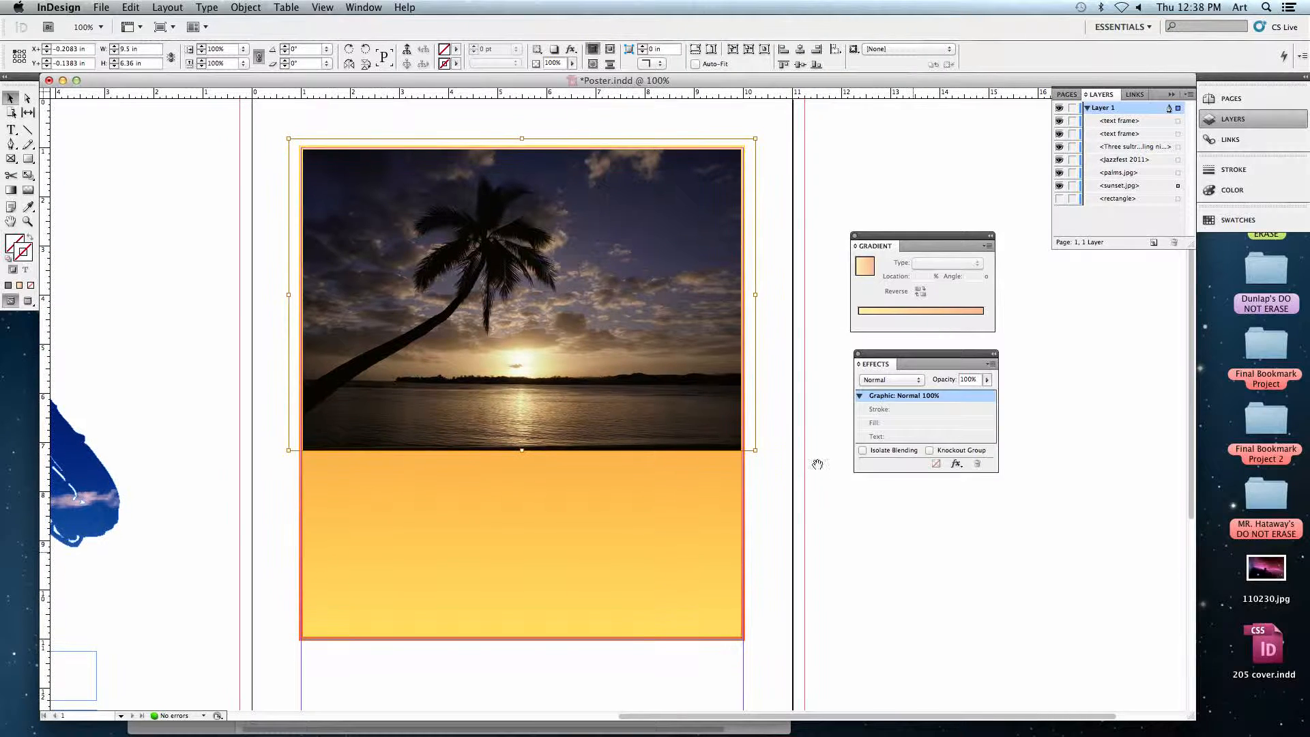
left_click(905, 386)
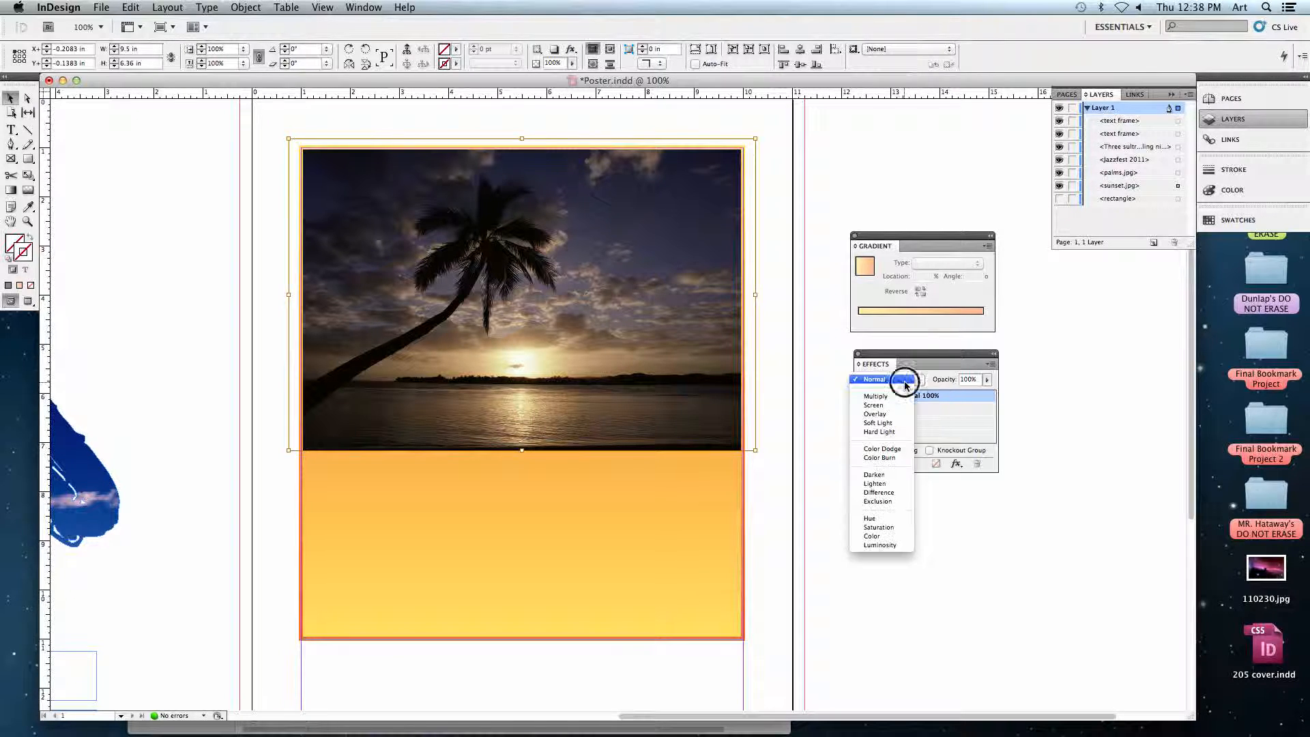
left_click(874, 405)
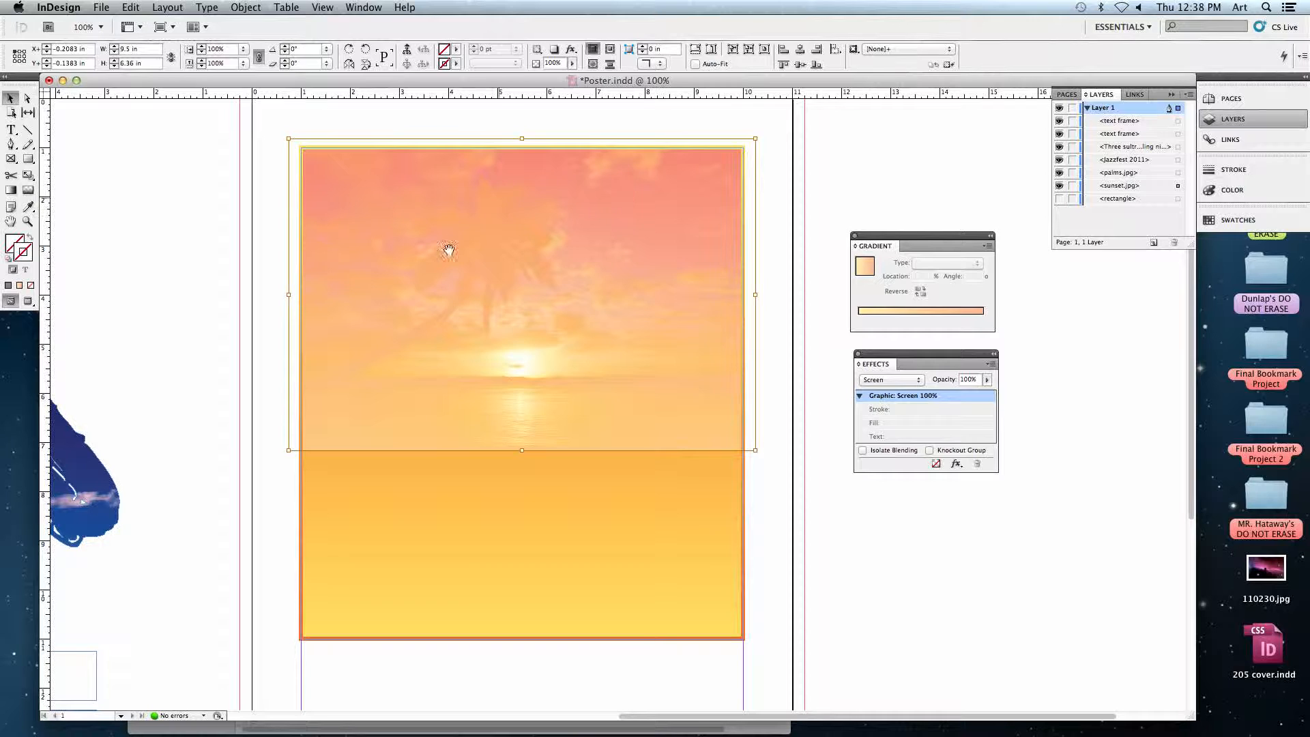
left_click(771, 309)
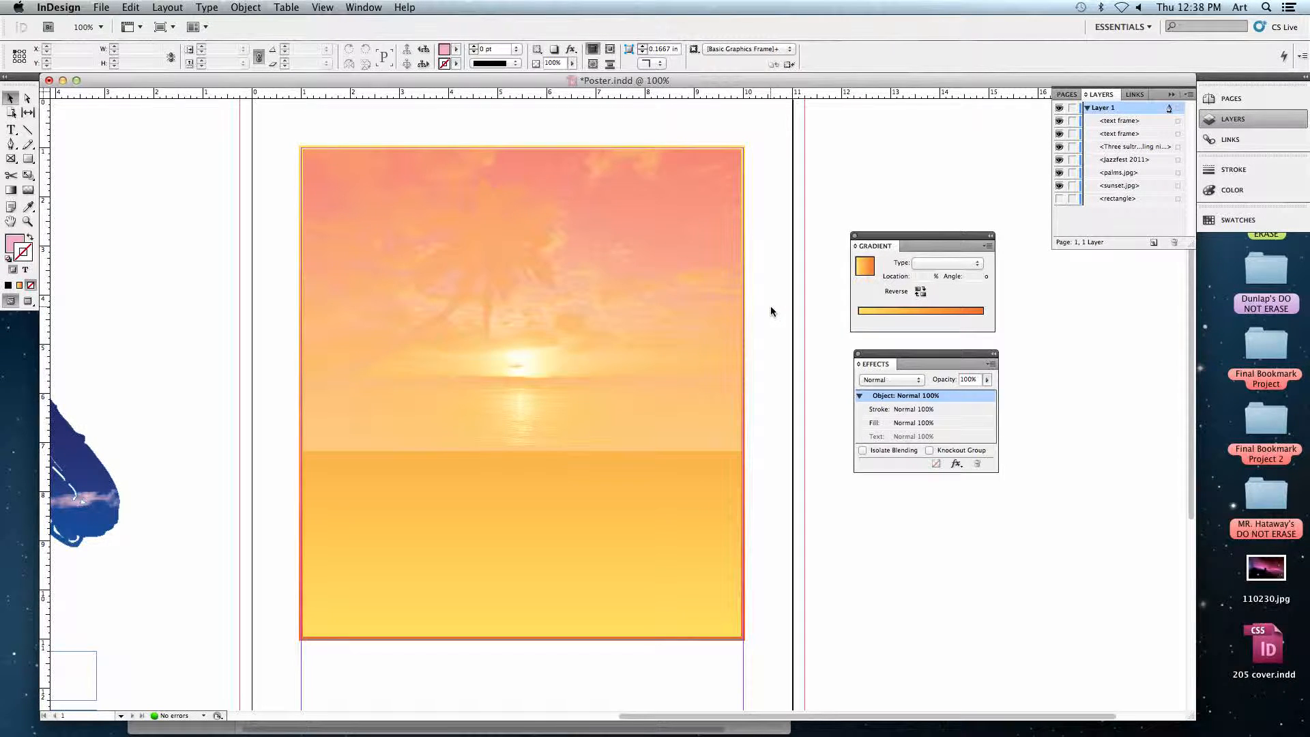
Shift the blended sunset image inside its frame to about X -0.28 in, Y -0.08 in and deselect it.
left_click(522, 392)
left_click_drag(565, 315, 549, 302)
left_click(775, 505)
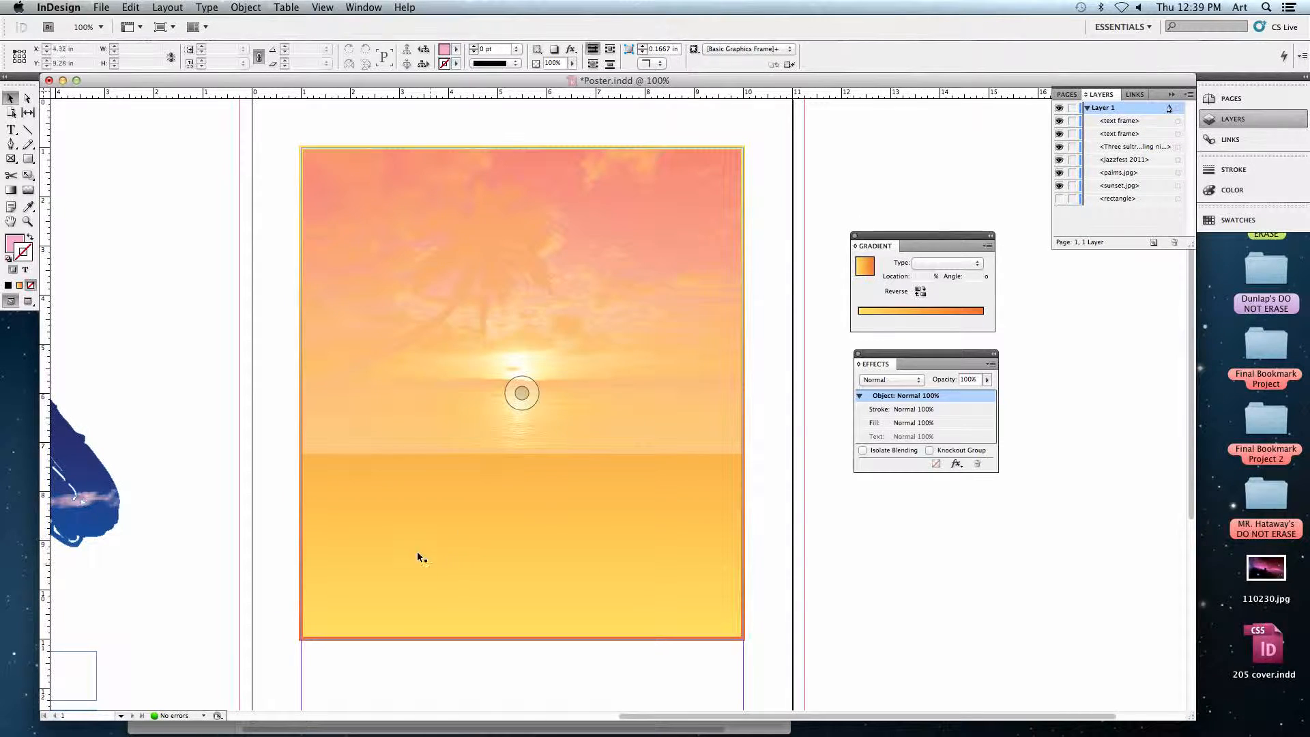
Add a linear Gradient Feather effect to the sunset image and set its angle to -90°.
left_click(523, 395)
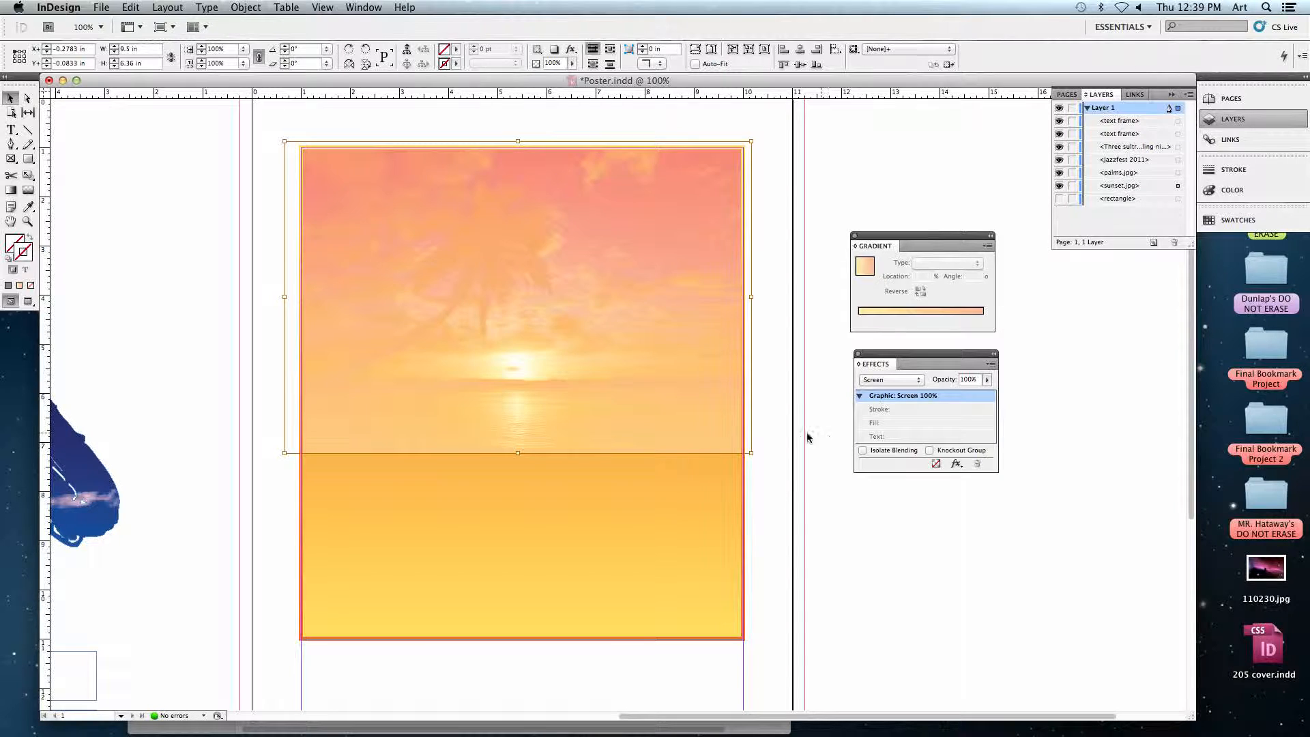
left_click(956, 464)
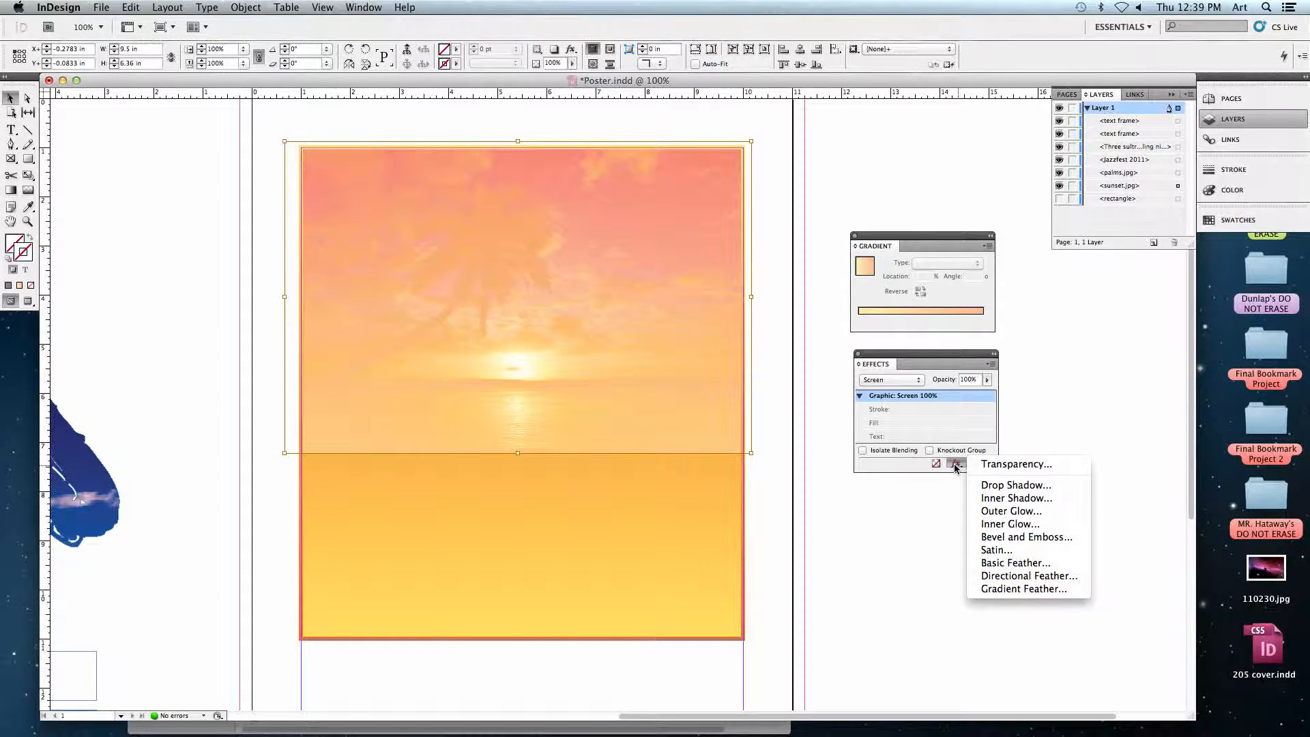
left_click(1007, 590)
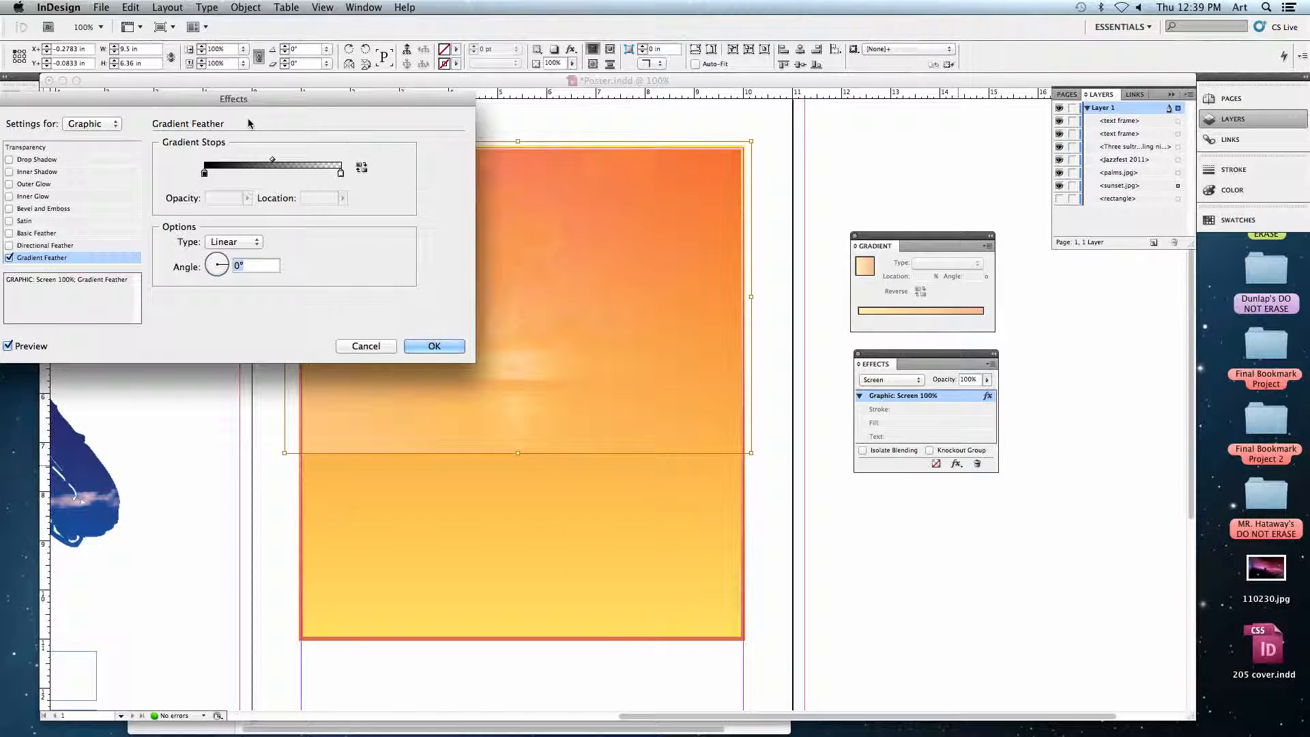
left_click_drag(229, 101, 1005, 128)
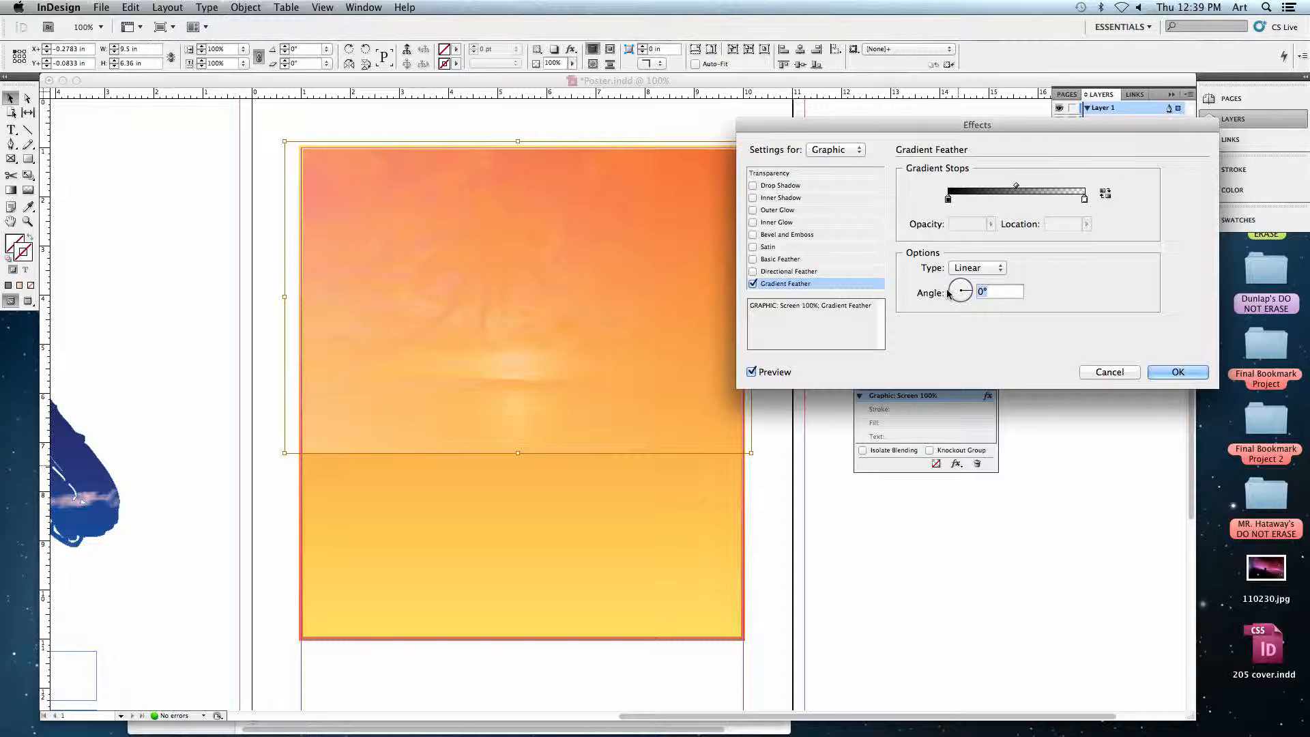
type("-9")
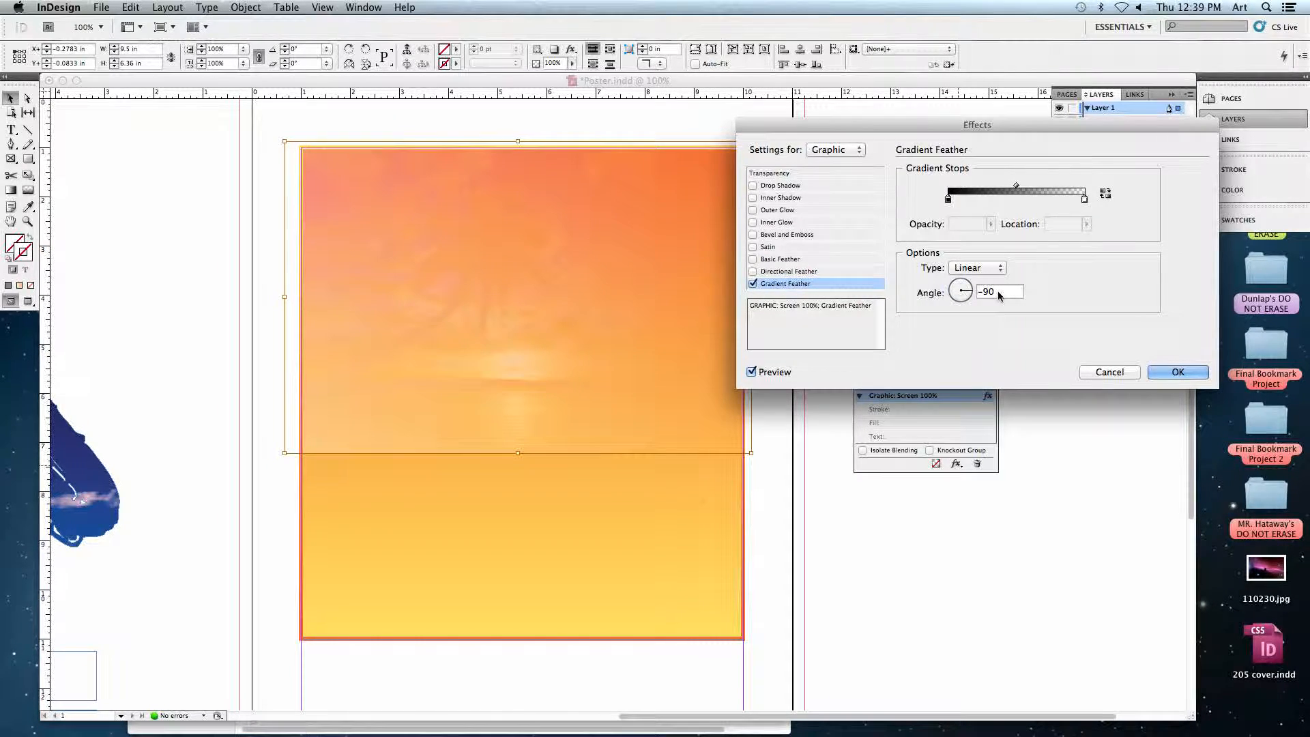
left_click_drag(968, 307, 962, 305)
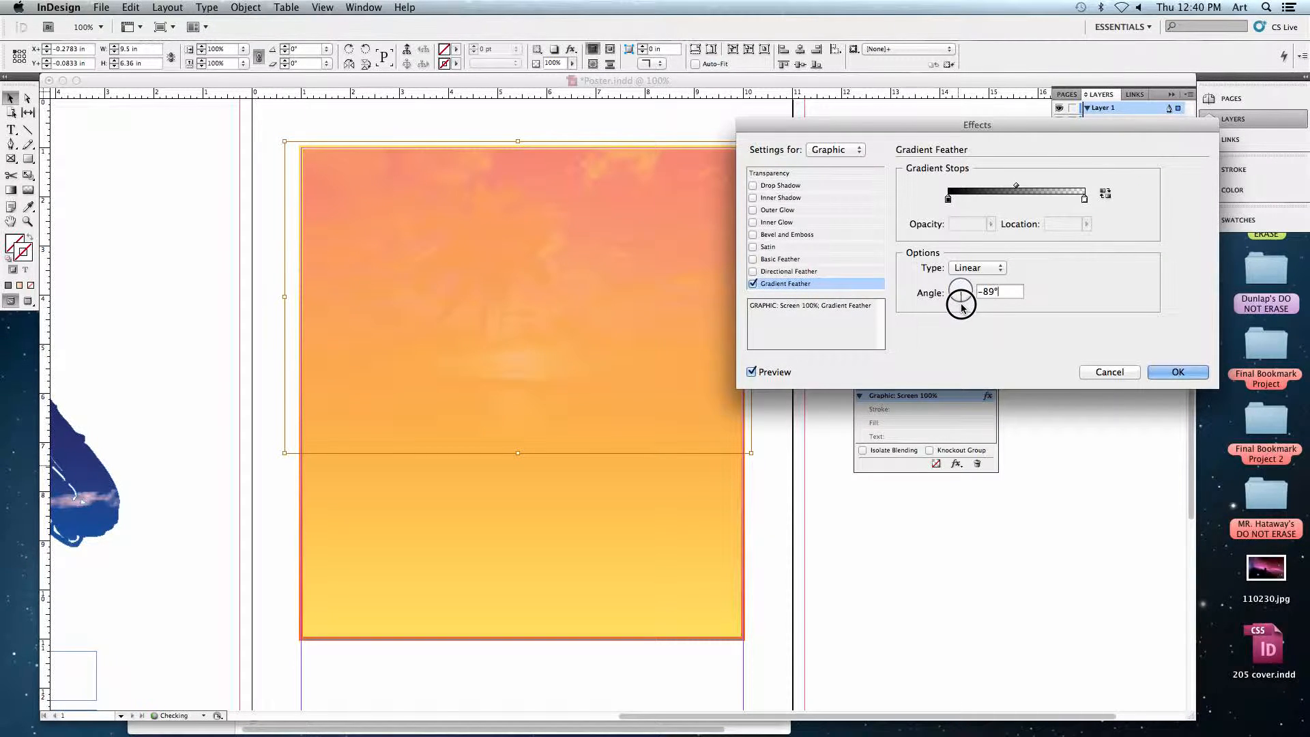
type("-90")
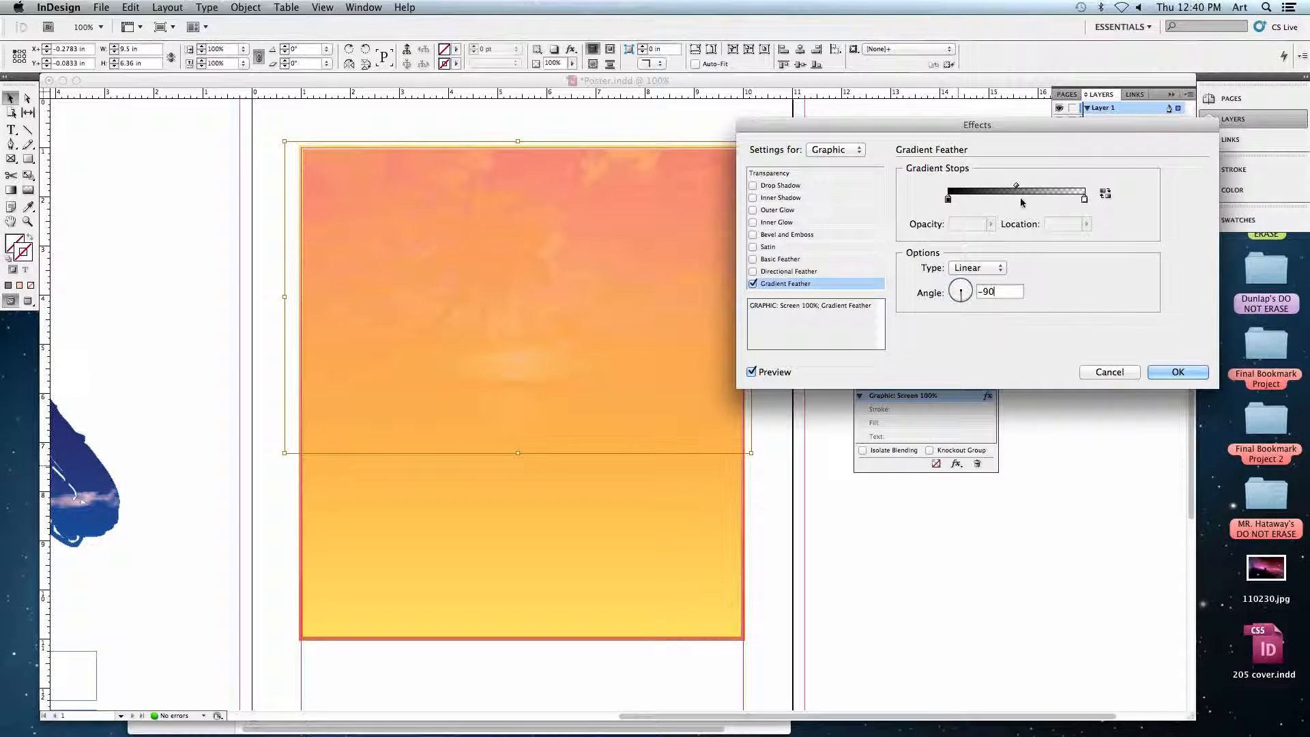
Try the feather's opaque stop at 77.71% and near the start, with the transparent stop at 25.37%, and return the transparent stop to the end.
left_click_drag(947, 202, 1055, 204)
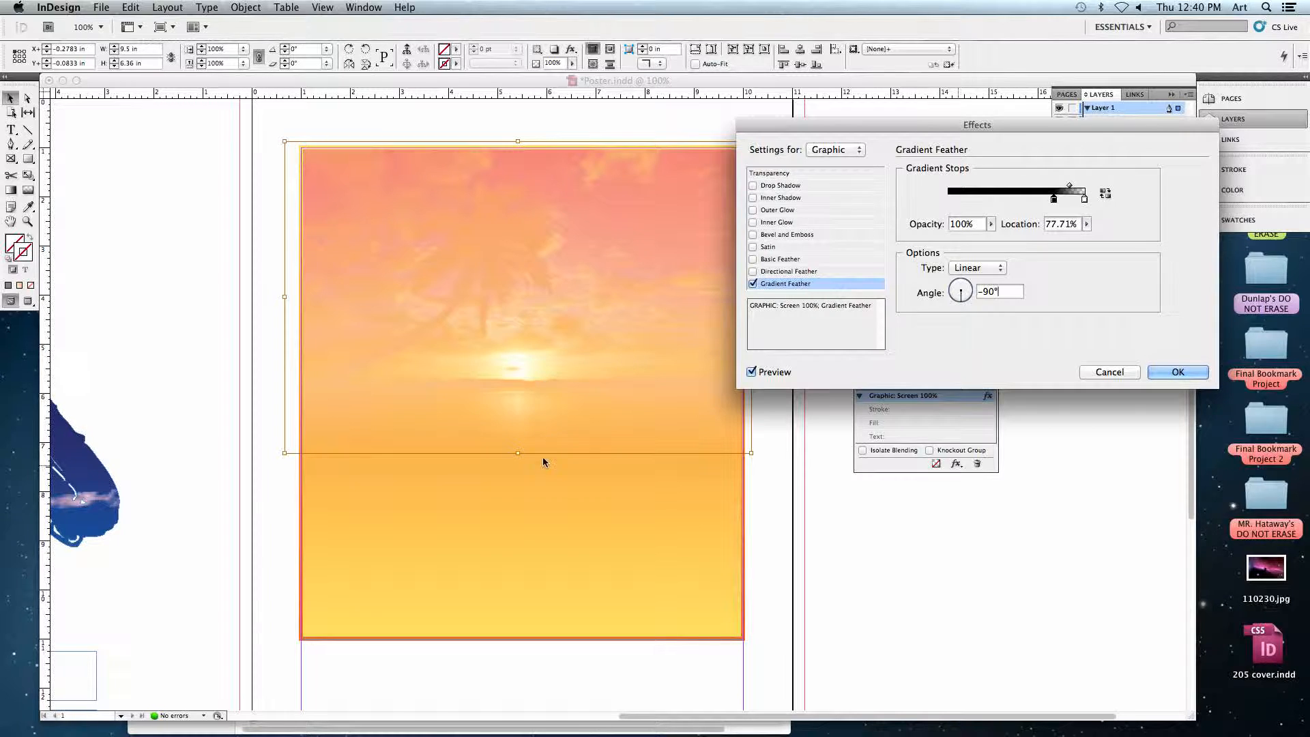
left_click_drag(1054, 199, 967, 202)
left_click_drag(1084, 201, 984, 200)
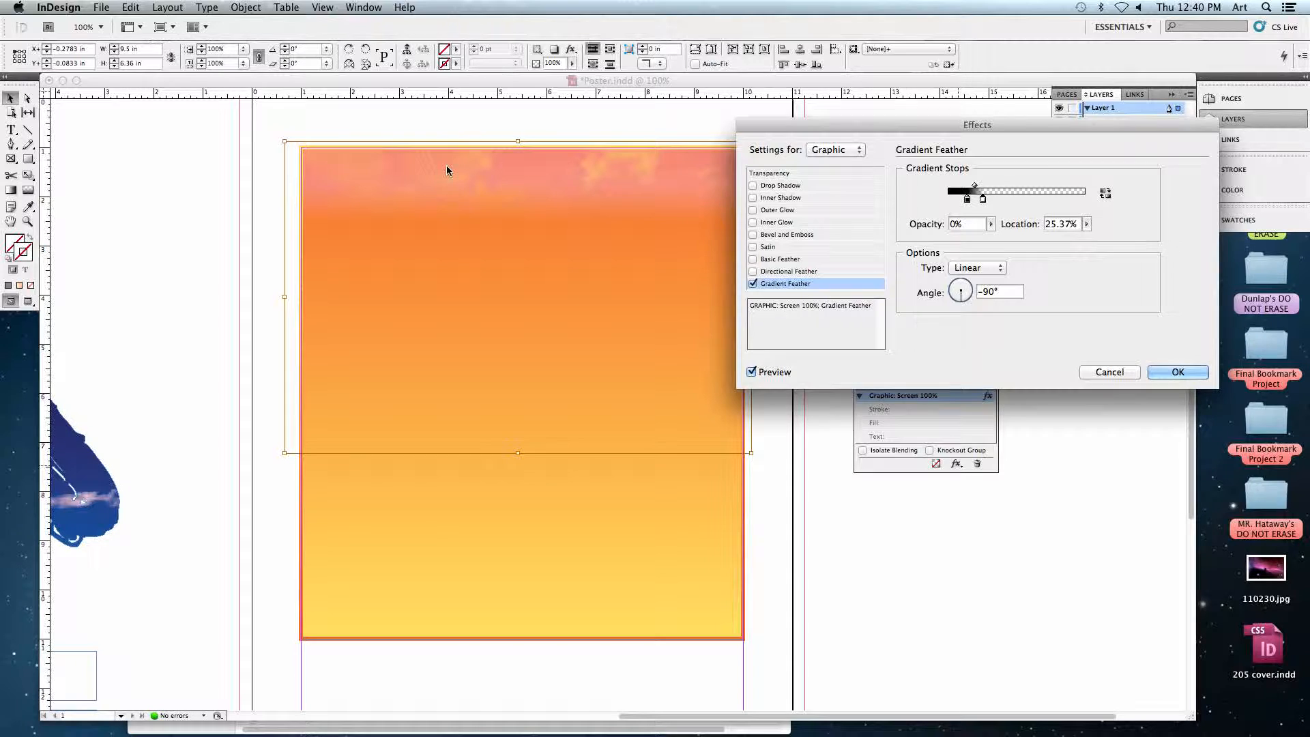
left_click_drag(983, 200, 1091, 199)
Set the feather's opaque stop location to 68.36%, apply the effect, and deselect the sunset image.
left_click_drag(967, 199, 1042, 199)
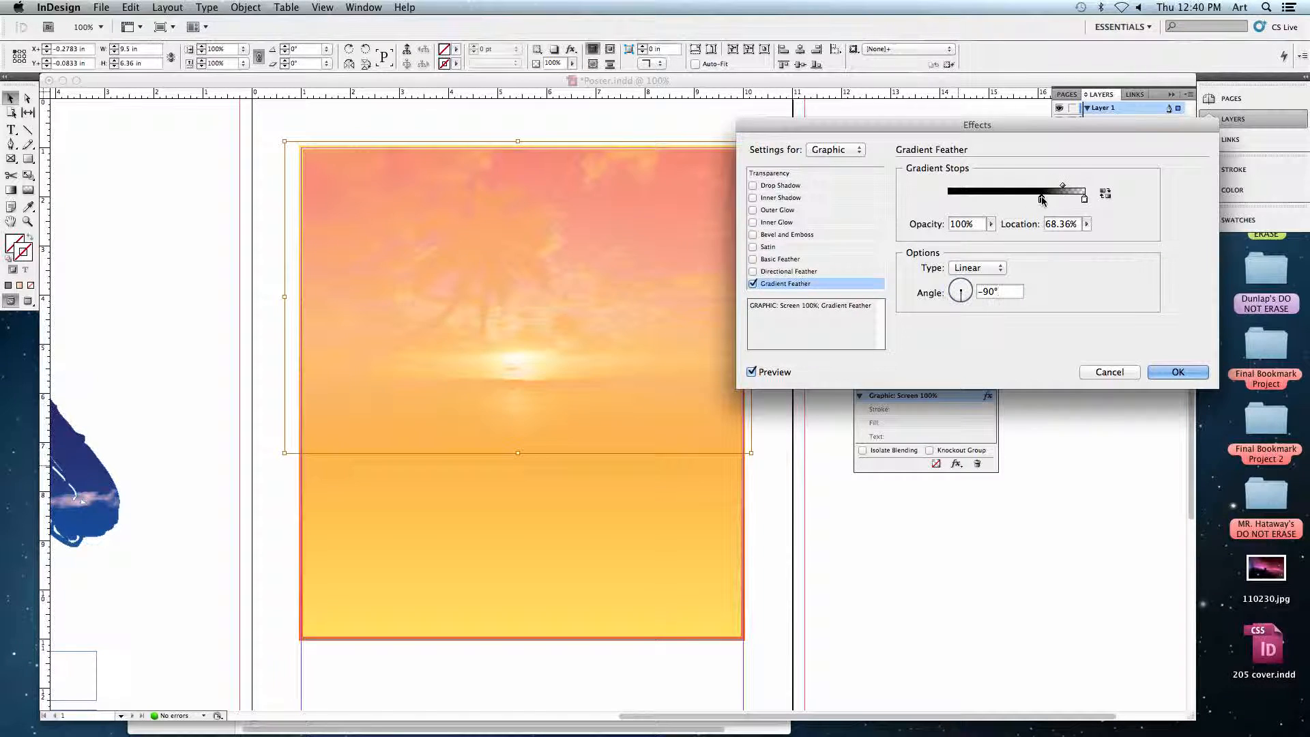
left_click(1178, 374)
left_click(768, 526)
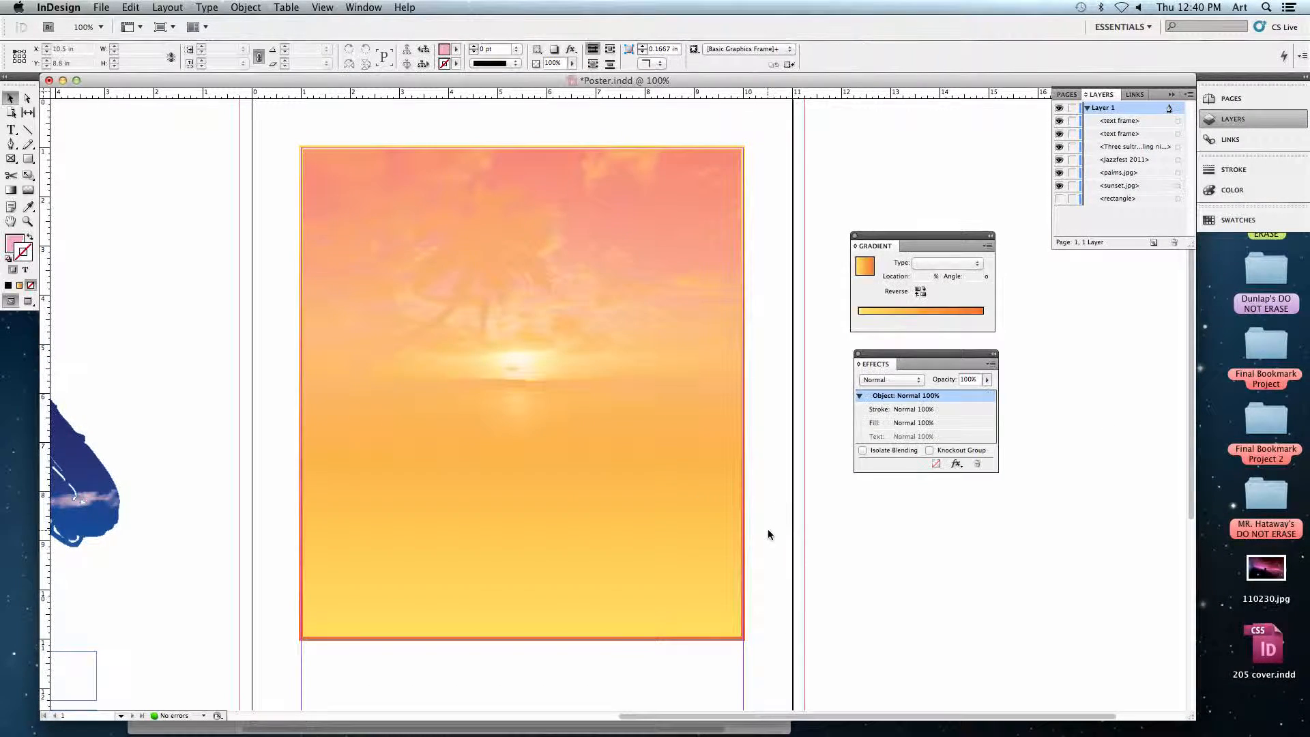
Select the gradient frame to examine its object-level effect settings, and deselect it.
left_click(521, 393)
left_click(649, 368)
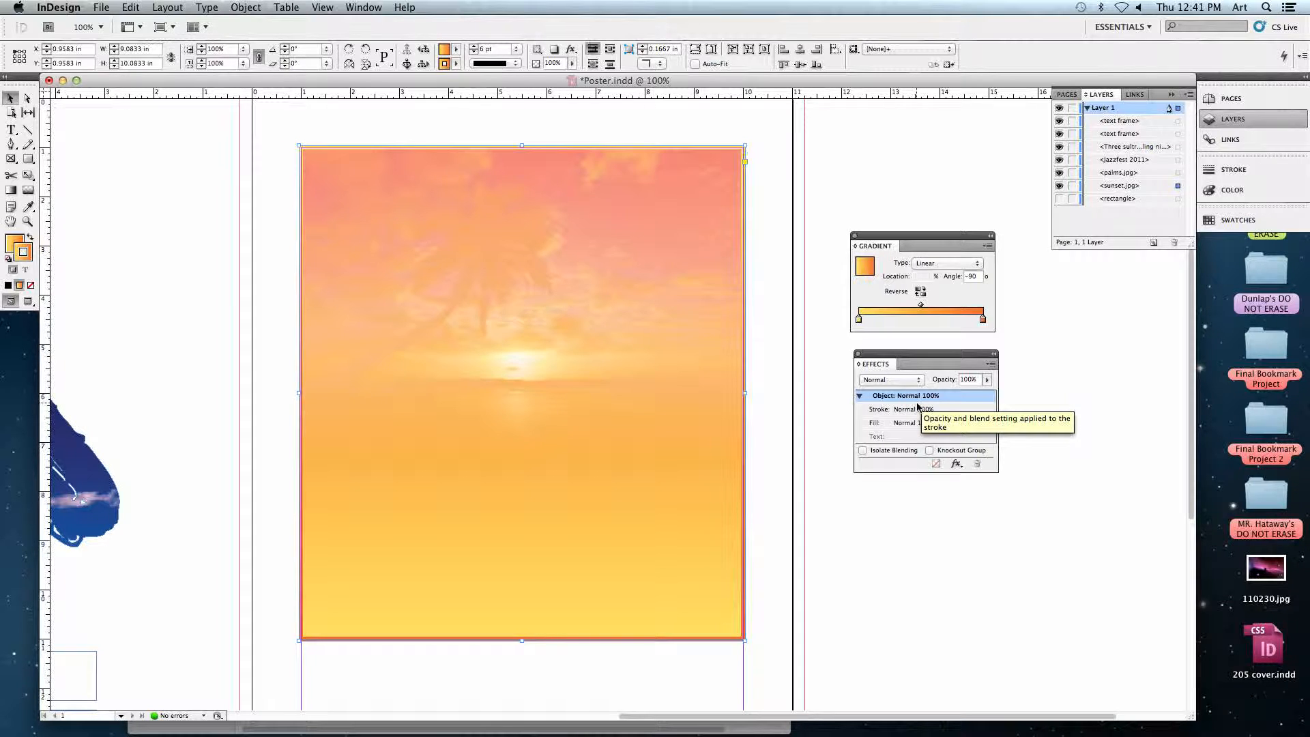
left_click(812, 395)
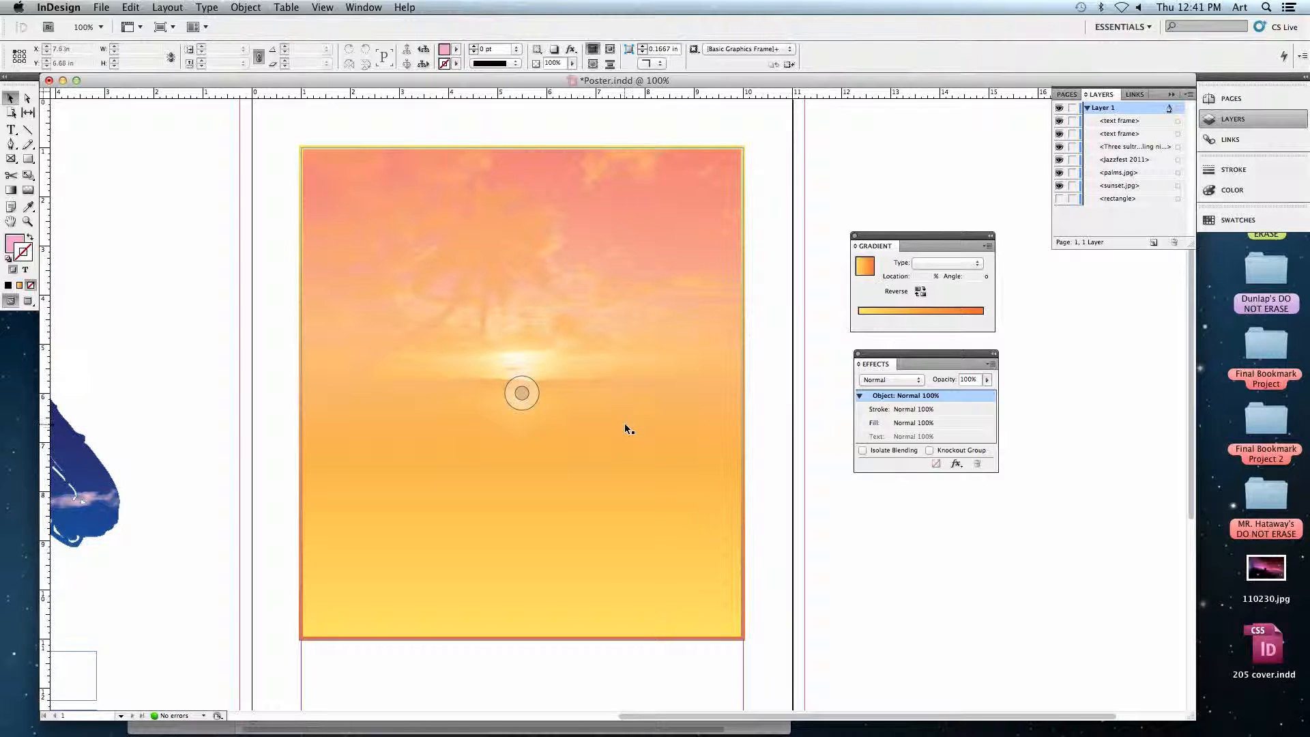
left_click_drag(161, 272, 632, 221)
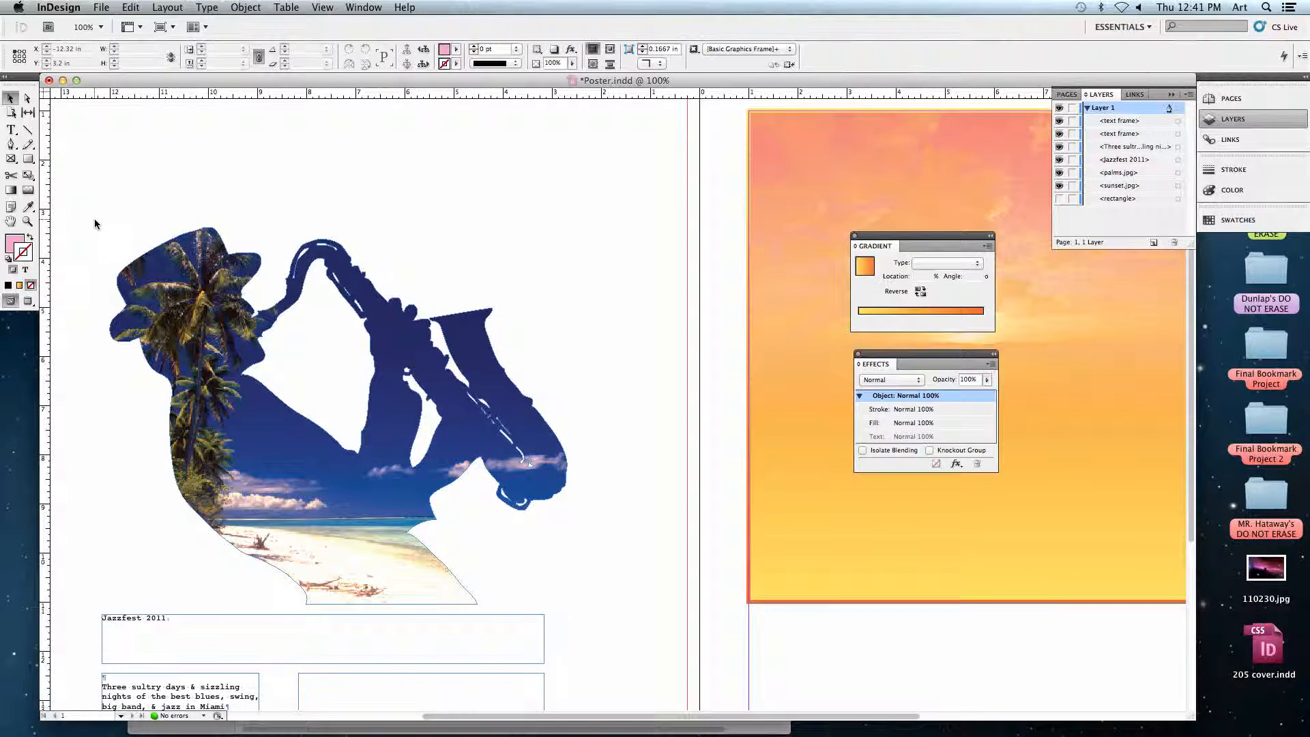
left_click(10, 159)
left_click_drag(10, 159, 187, 178)
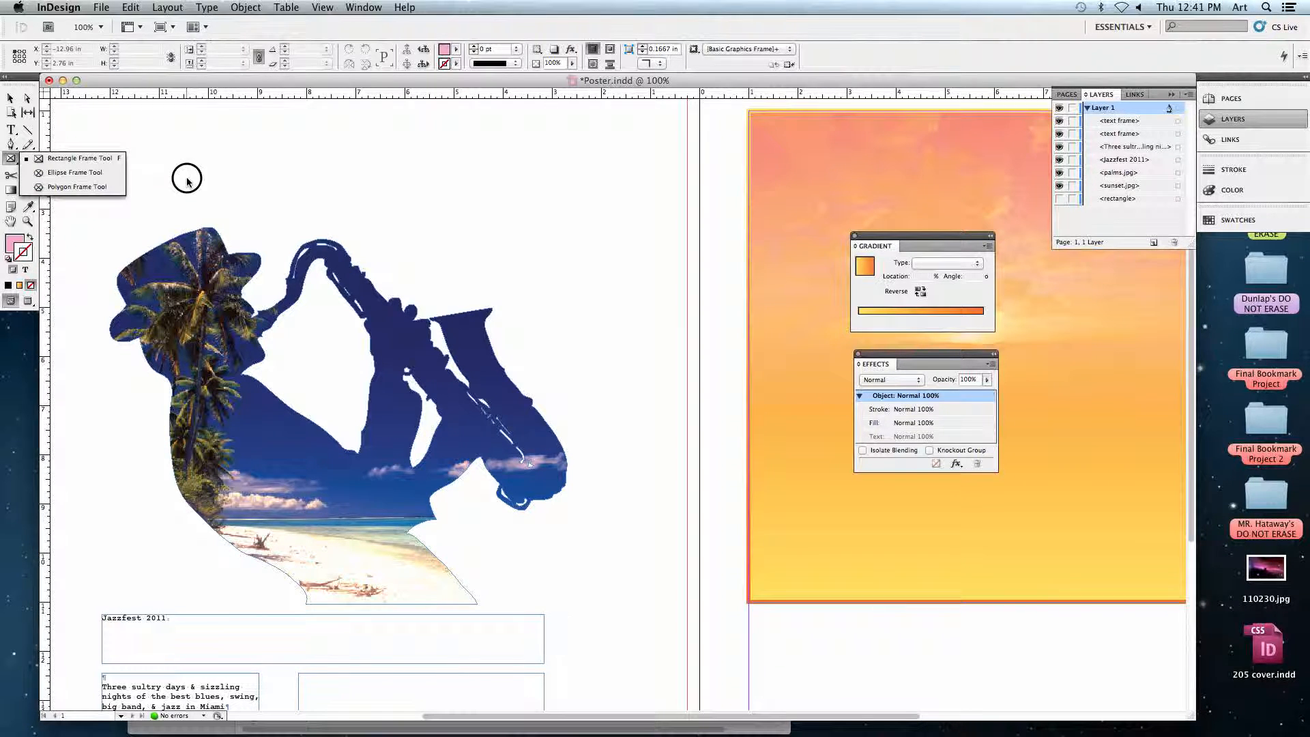
left_click(11, 100)
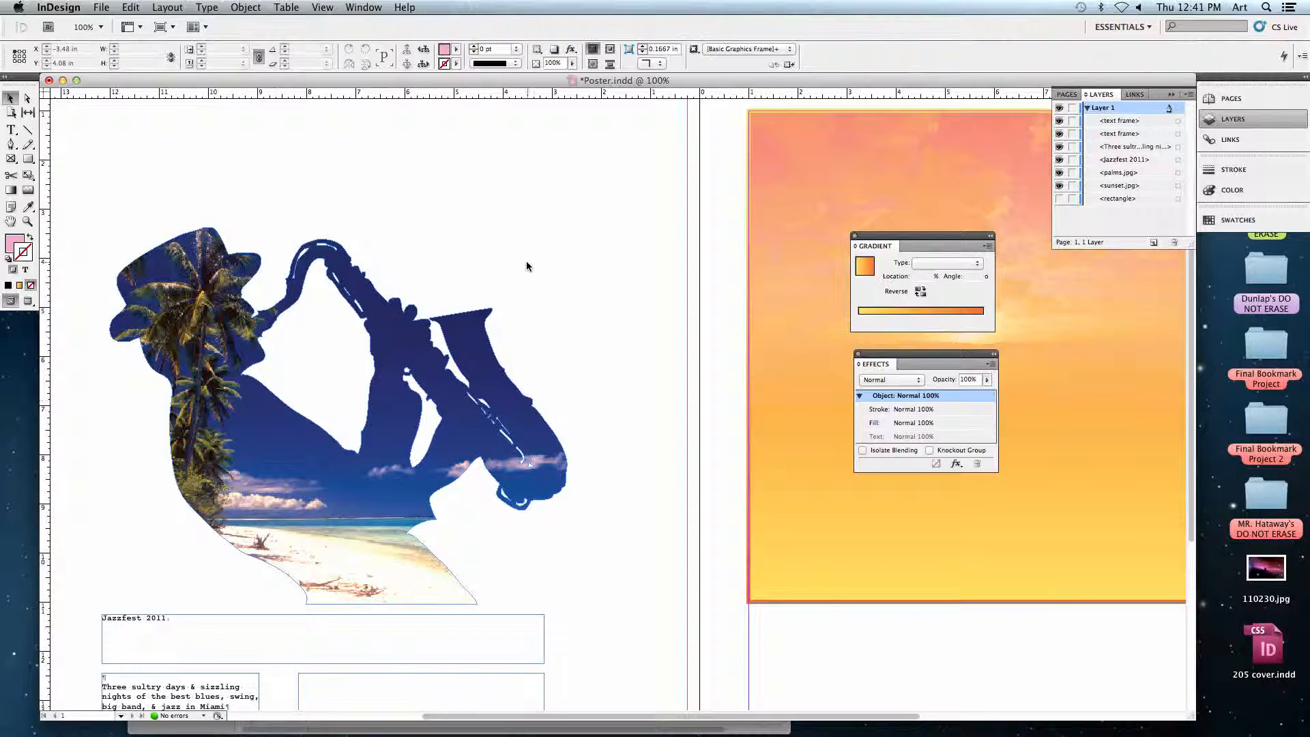
left_click_drag(573, 240, 489, 226)
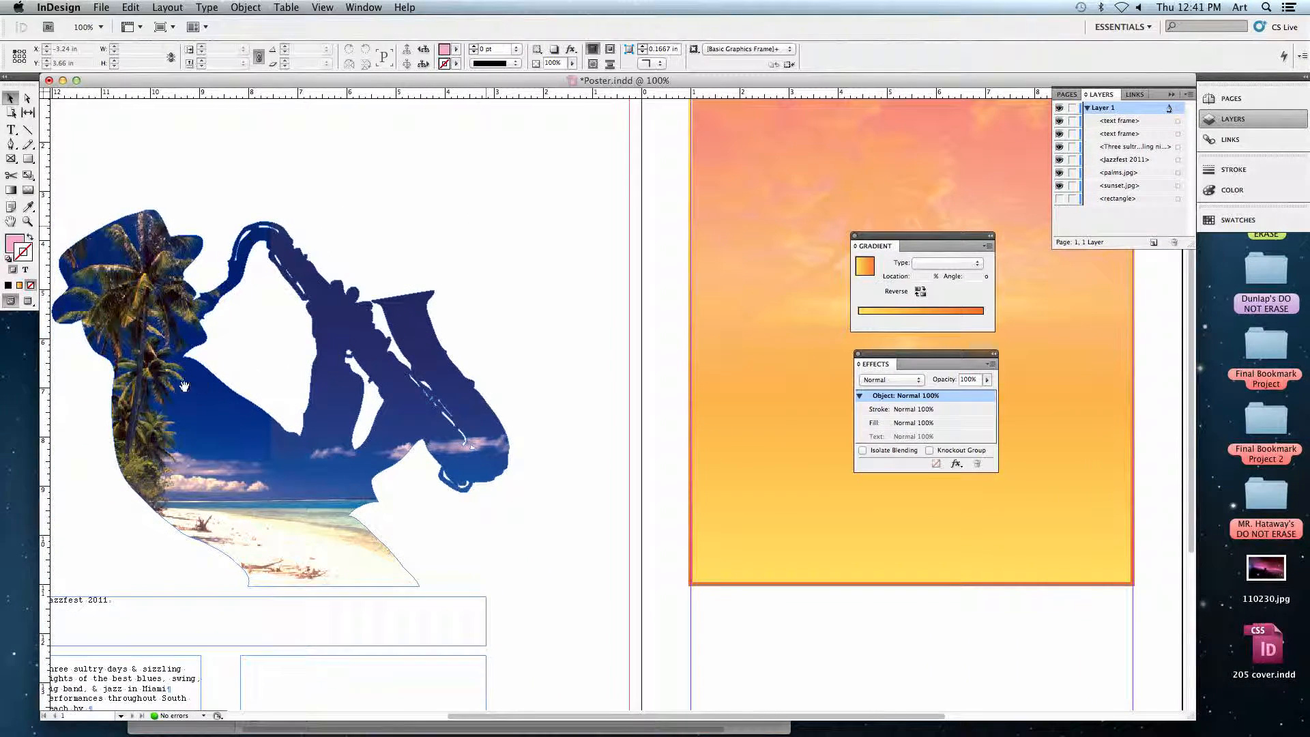
left_click_drag(549, 273, 305, 304)
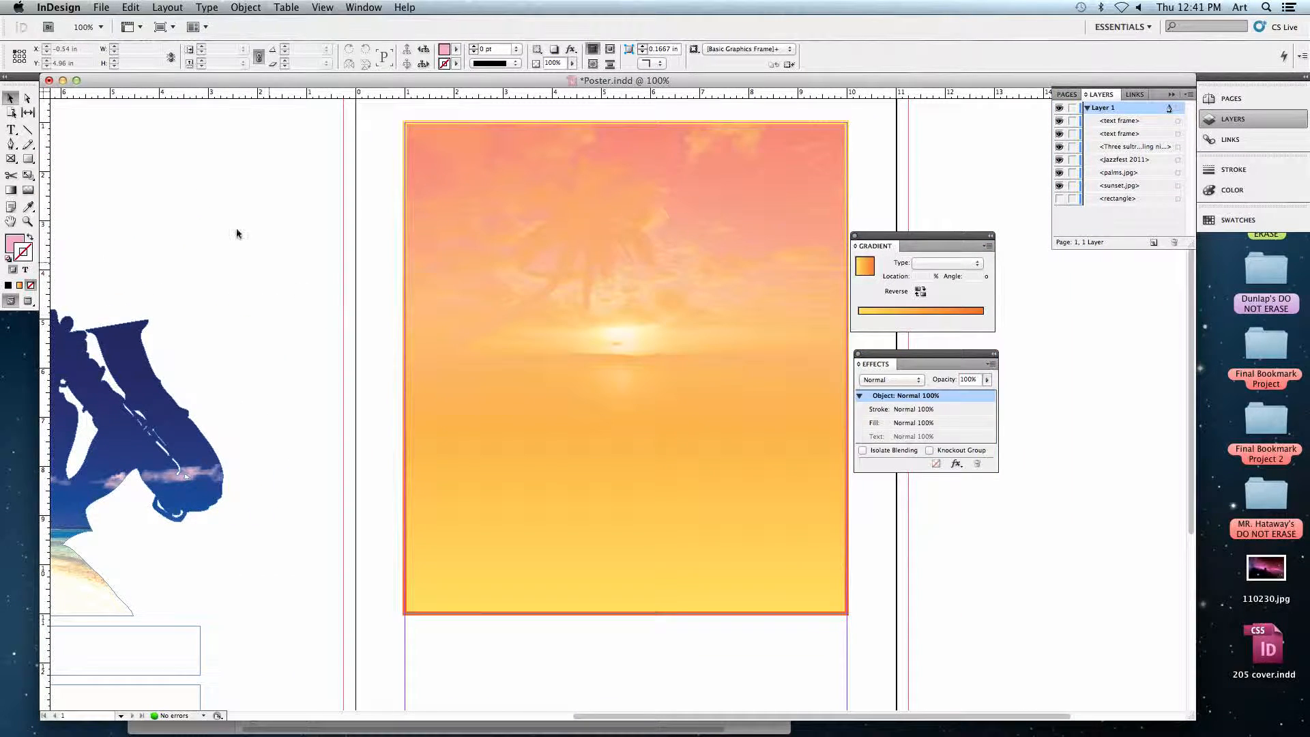
Preview JazzManOutline.ai from the Jazz folder and load it for placing with Replace Selected Item turned off.
left_click(102, 8)
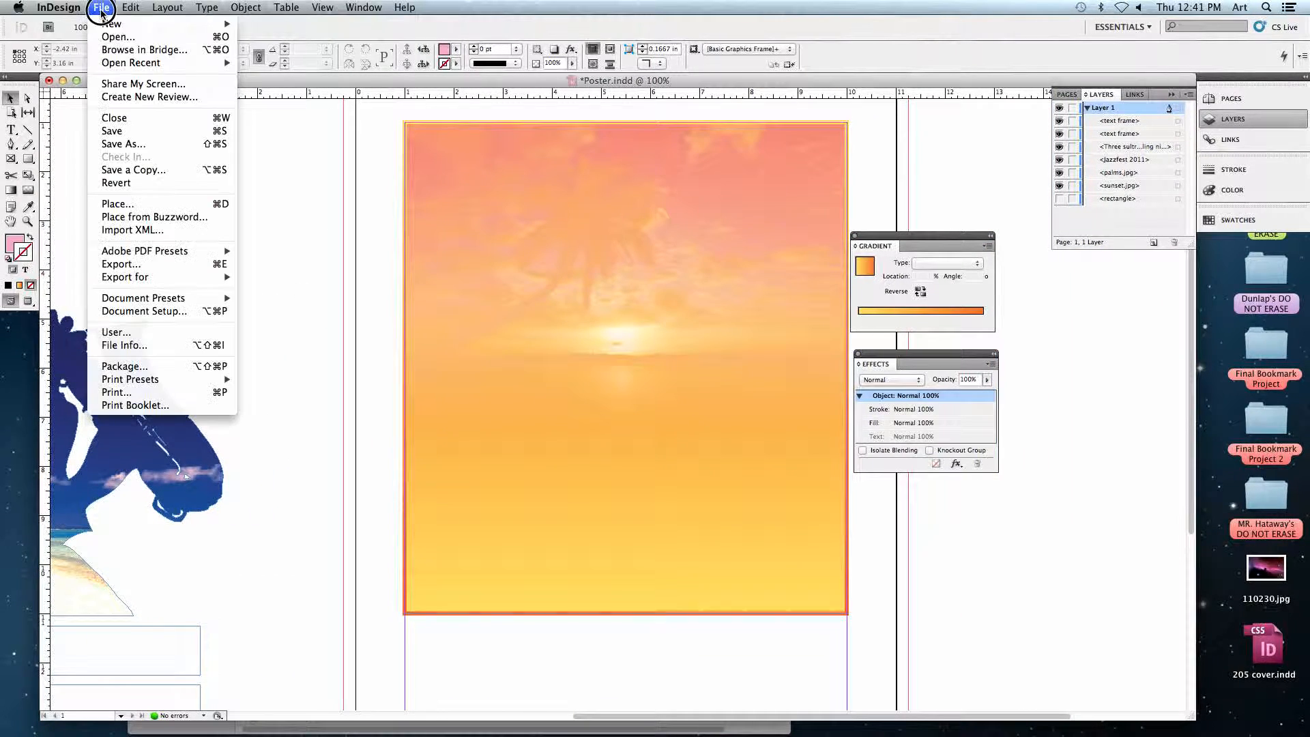
left_click(116, 203)
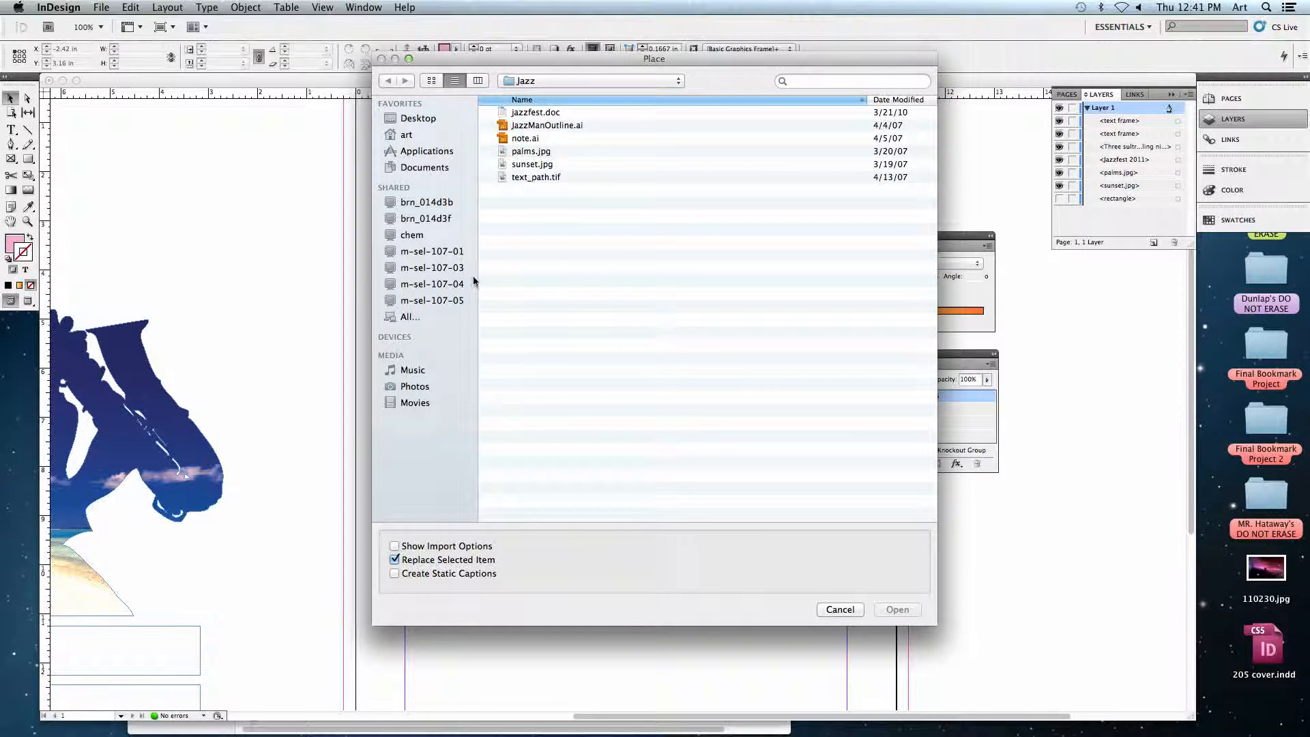
left_click(586, 129)
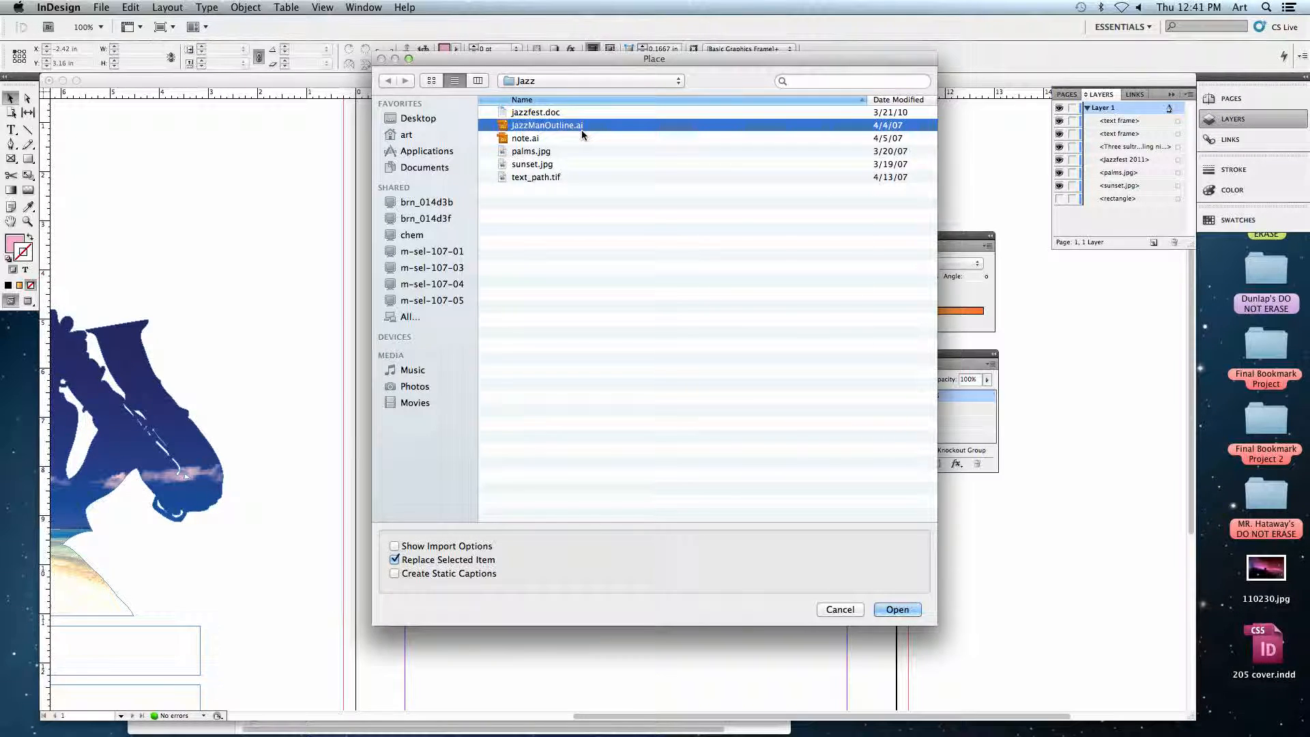
key("space")
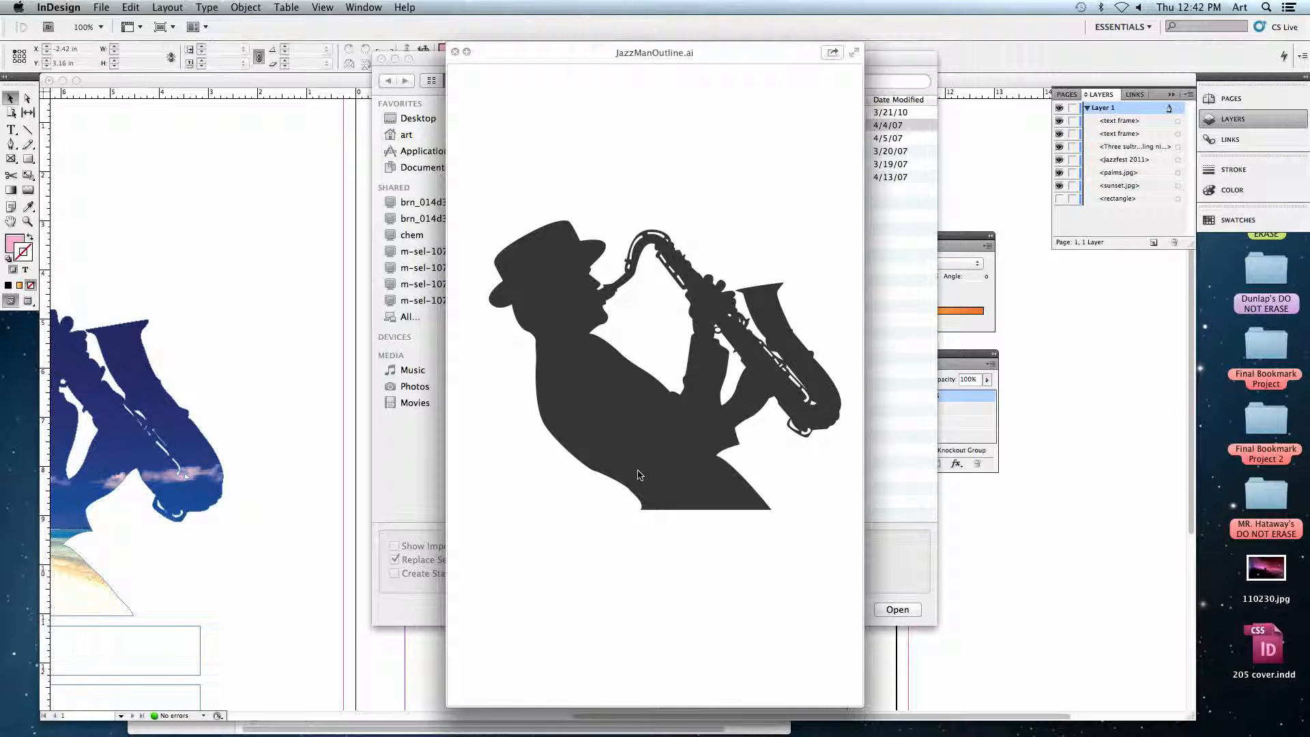
key("space")
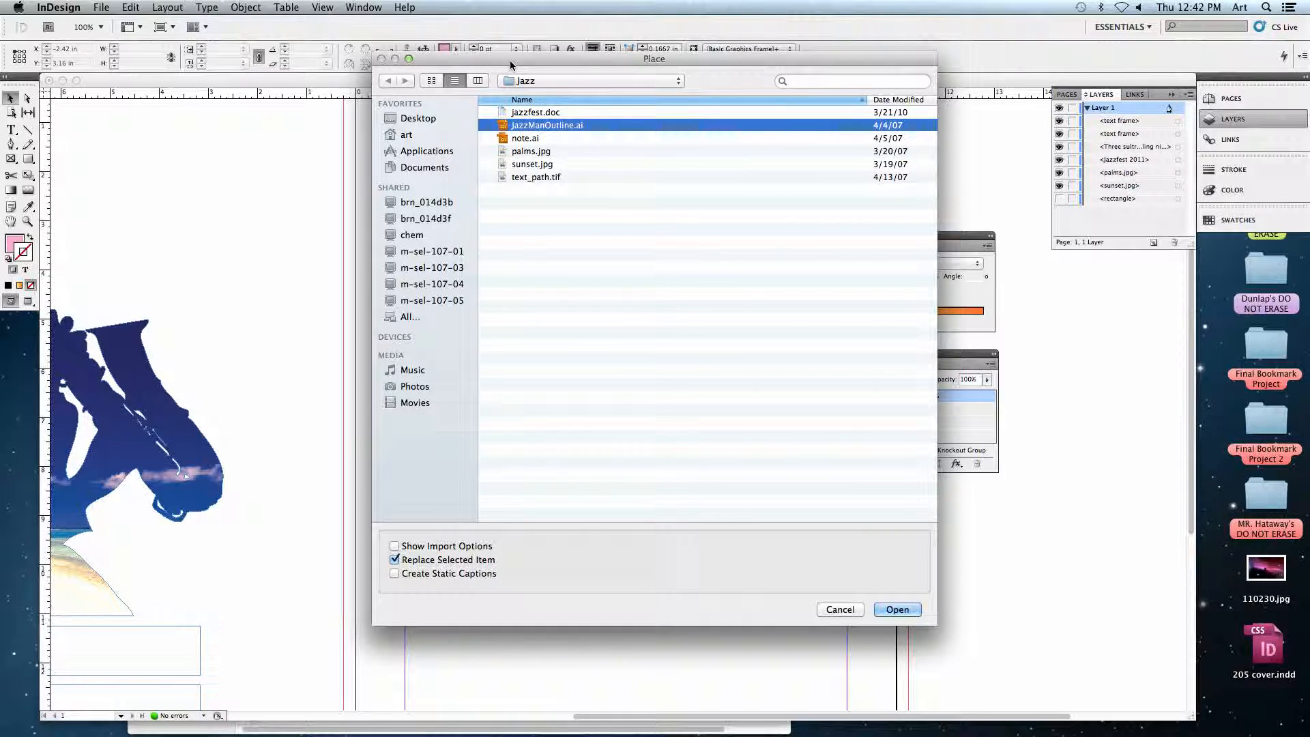
left_click_drag(510, 60, 797, 60)
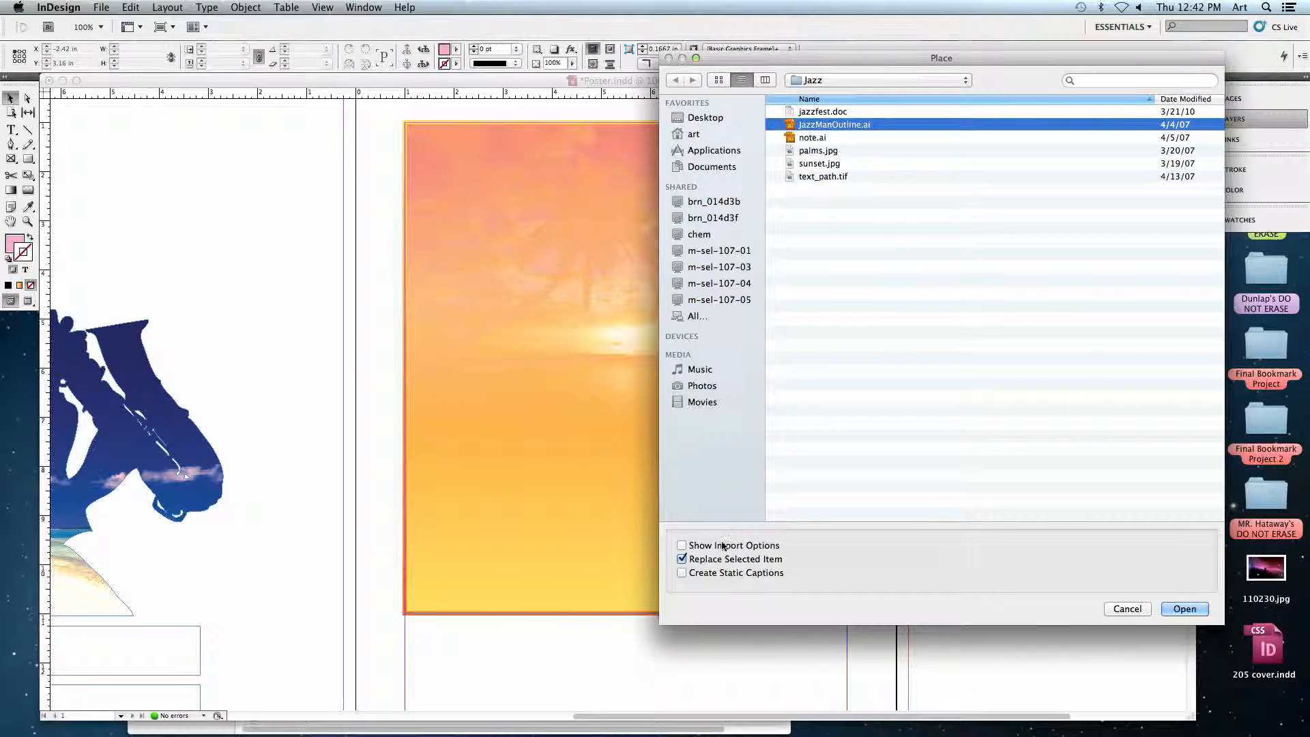
left_click(682, 559)
left_click(1184, 609)
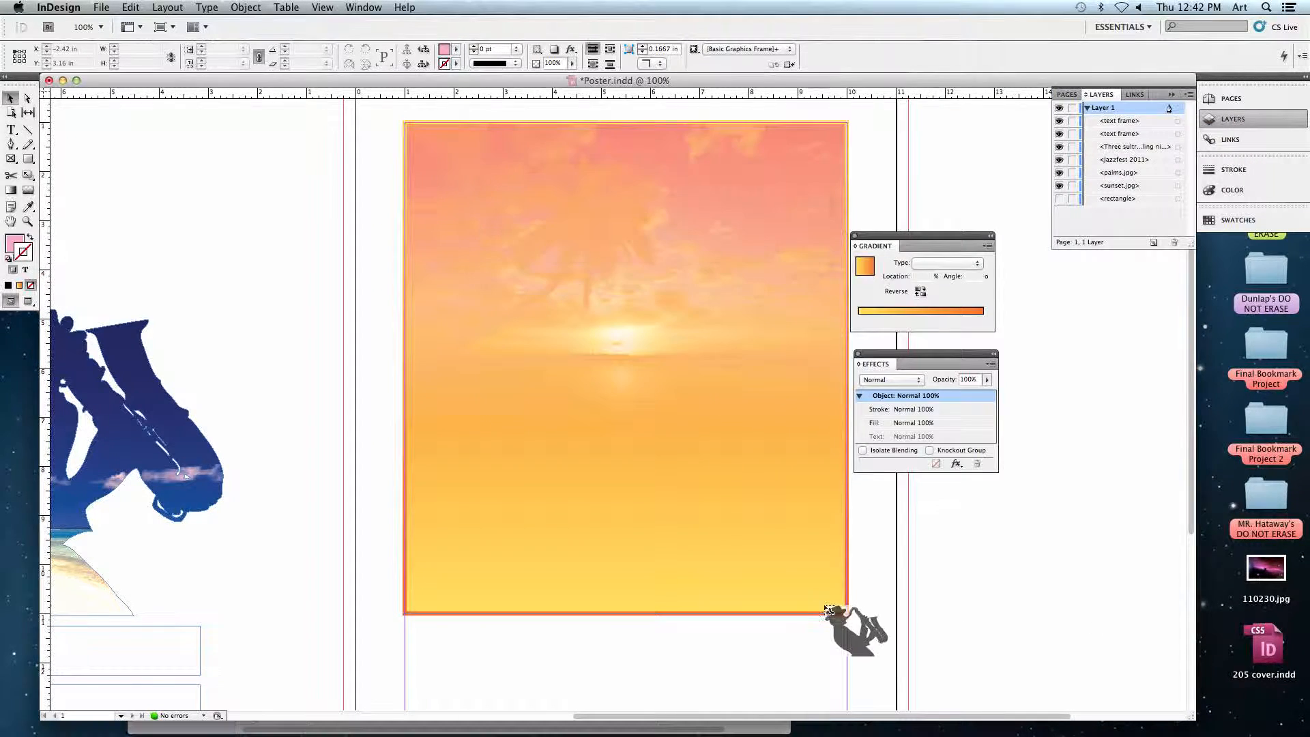
Try placing the saxophonist outline on the poster and undo the placement.
left_click(553, 263)
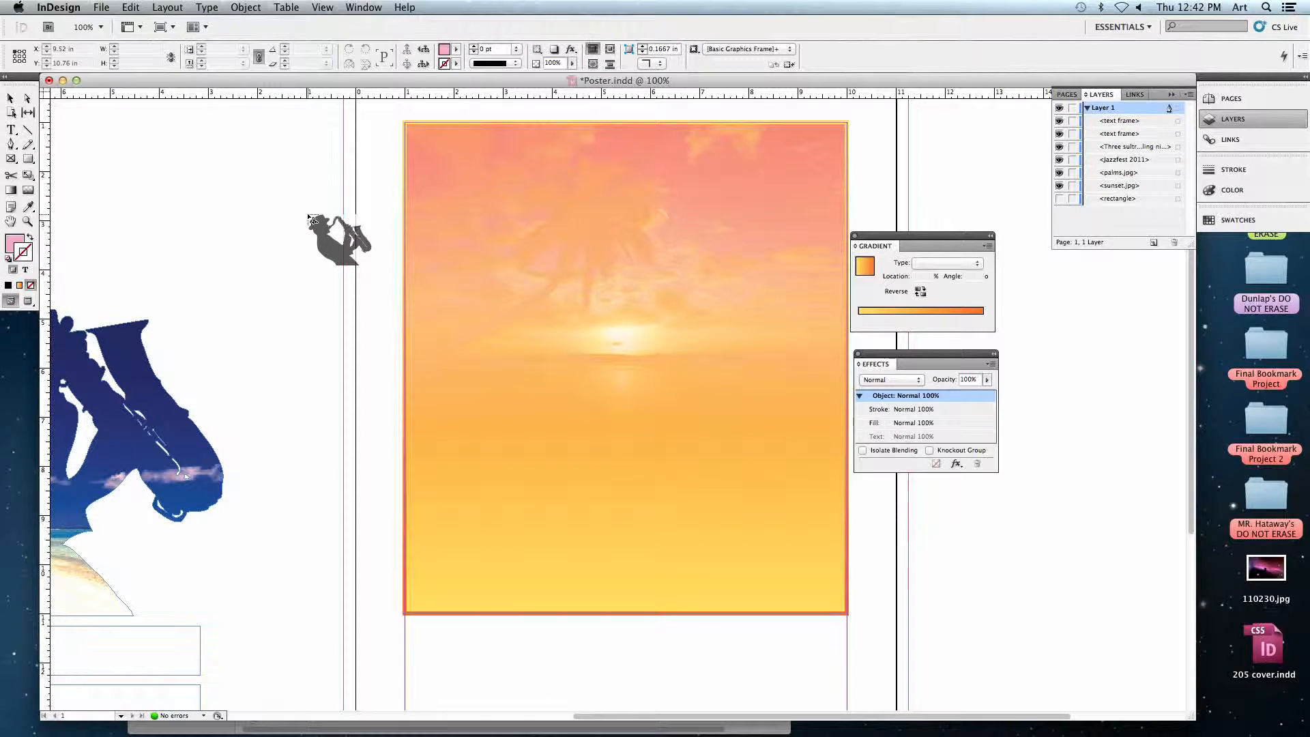
left_click(367, 213)
key("super+z")
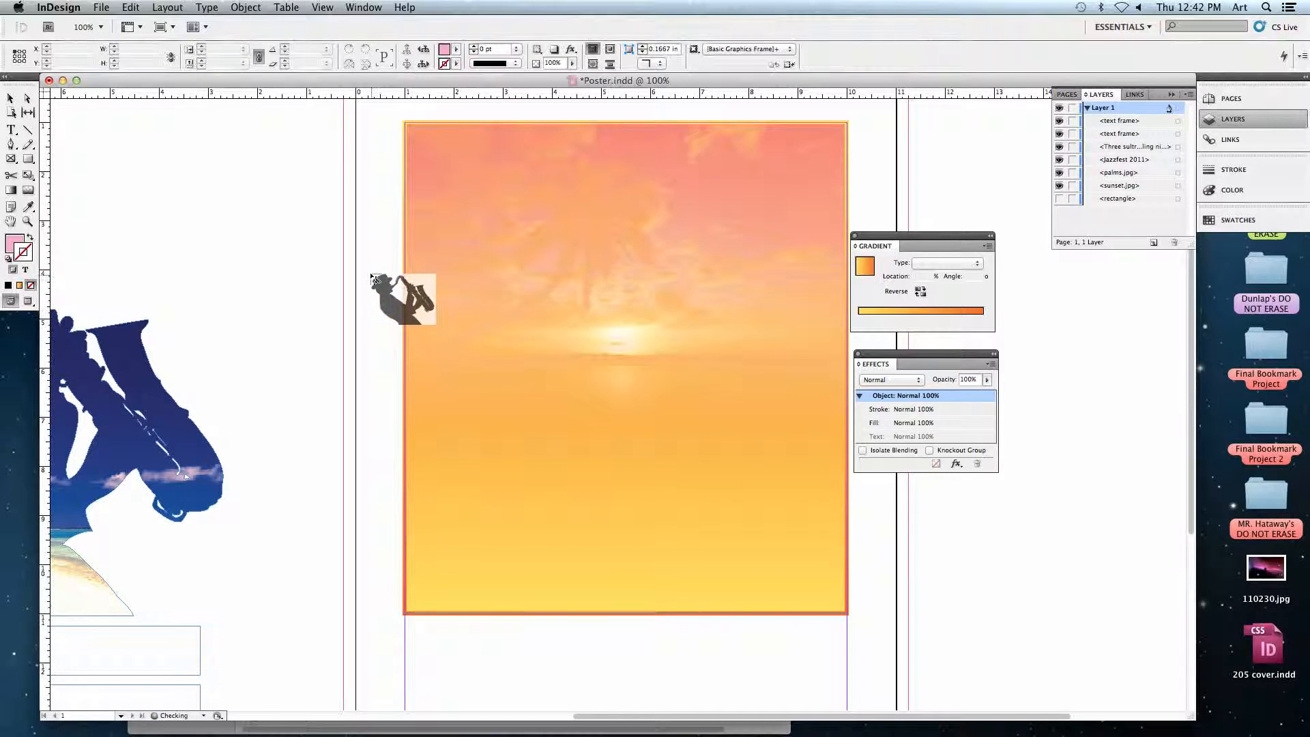
Place the saxophonist outline over the sunset, position its frame at about X 1.13 in, Y 3.44 in, and deselect it.
left_click(363, 225)
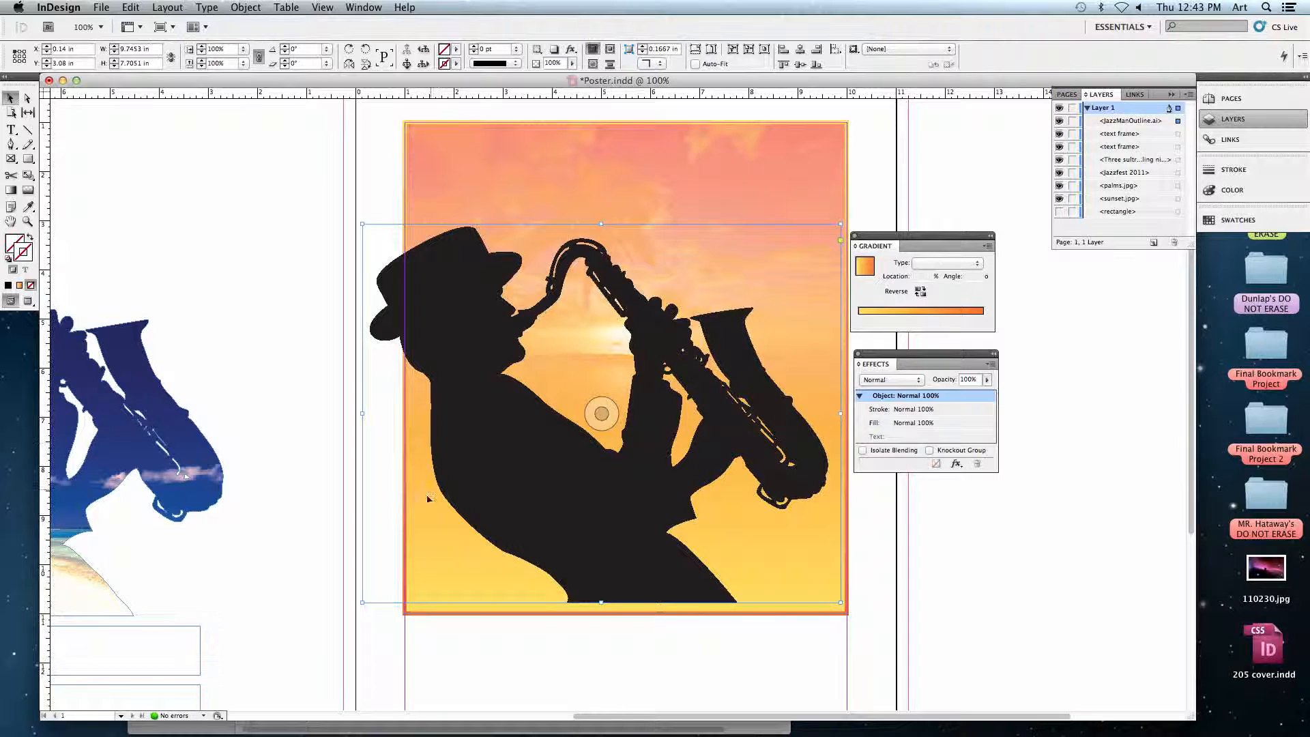
left_click(601, 413)
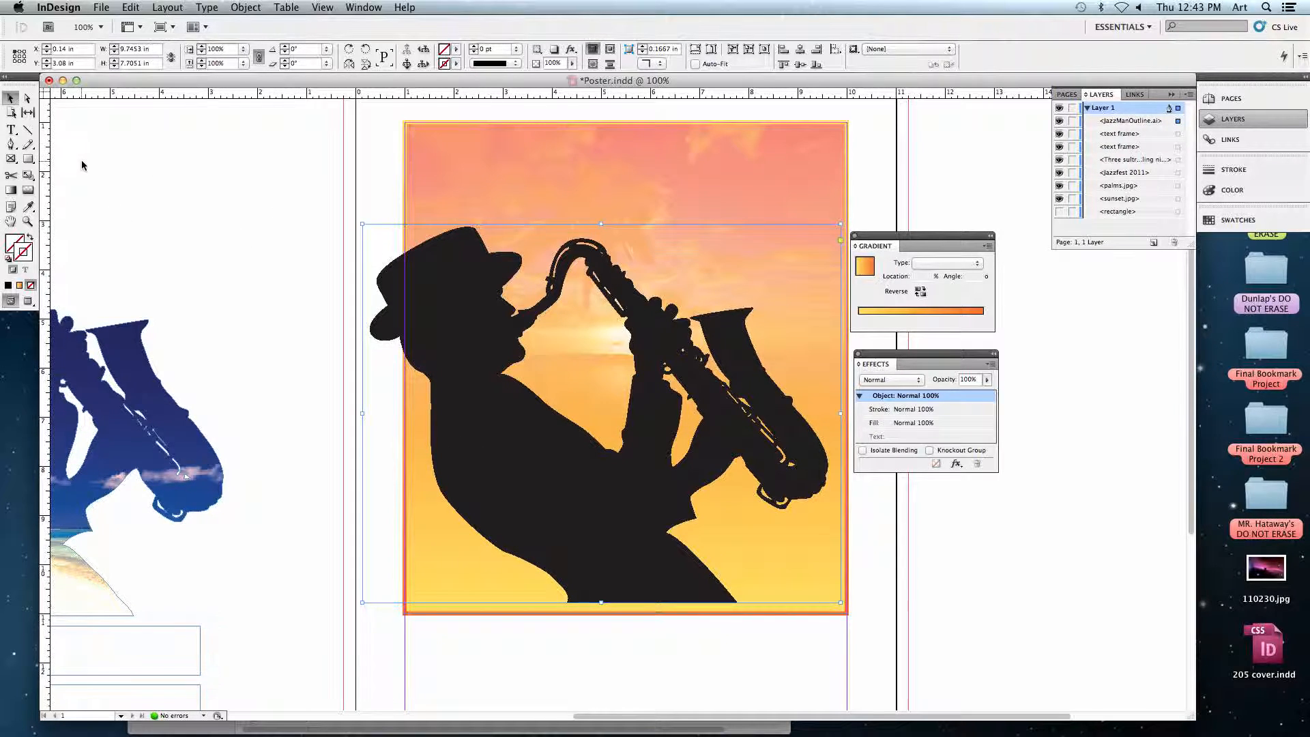
scroll(431, 344, "right", 3)
left_click_drag(374, 330, 418, 350)
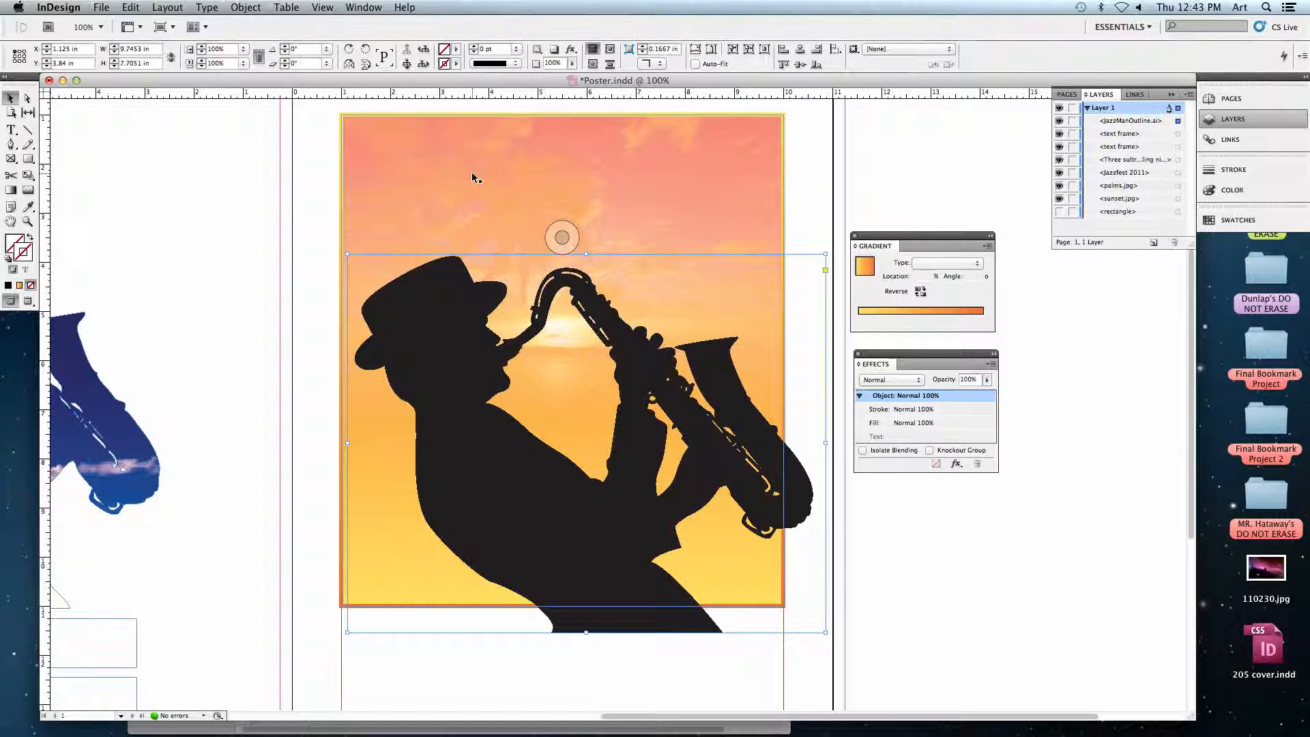
mouse_move(476, 349)
left_mouse_down()
mouse_move(444, 341)
mouse_move(454, 327)
mouse_move(535, 339)
mouse_move(637, 277)
mouse_move(605, 249)
mouse_move(632, 272)
mouse_move(546, 339)
mouse_move(431, 313)
mouse_move(456, 366)
left_mouse_up()
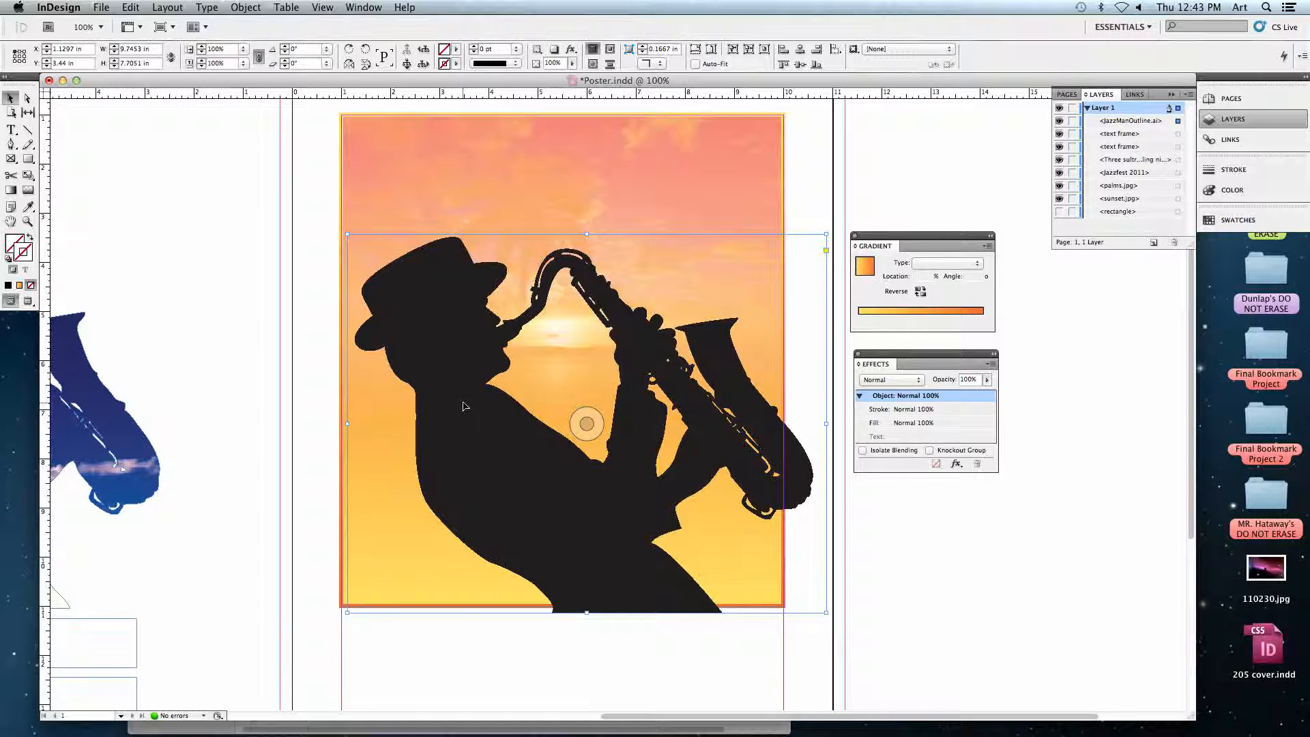
left_click(312, 380)
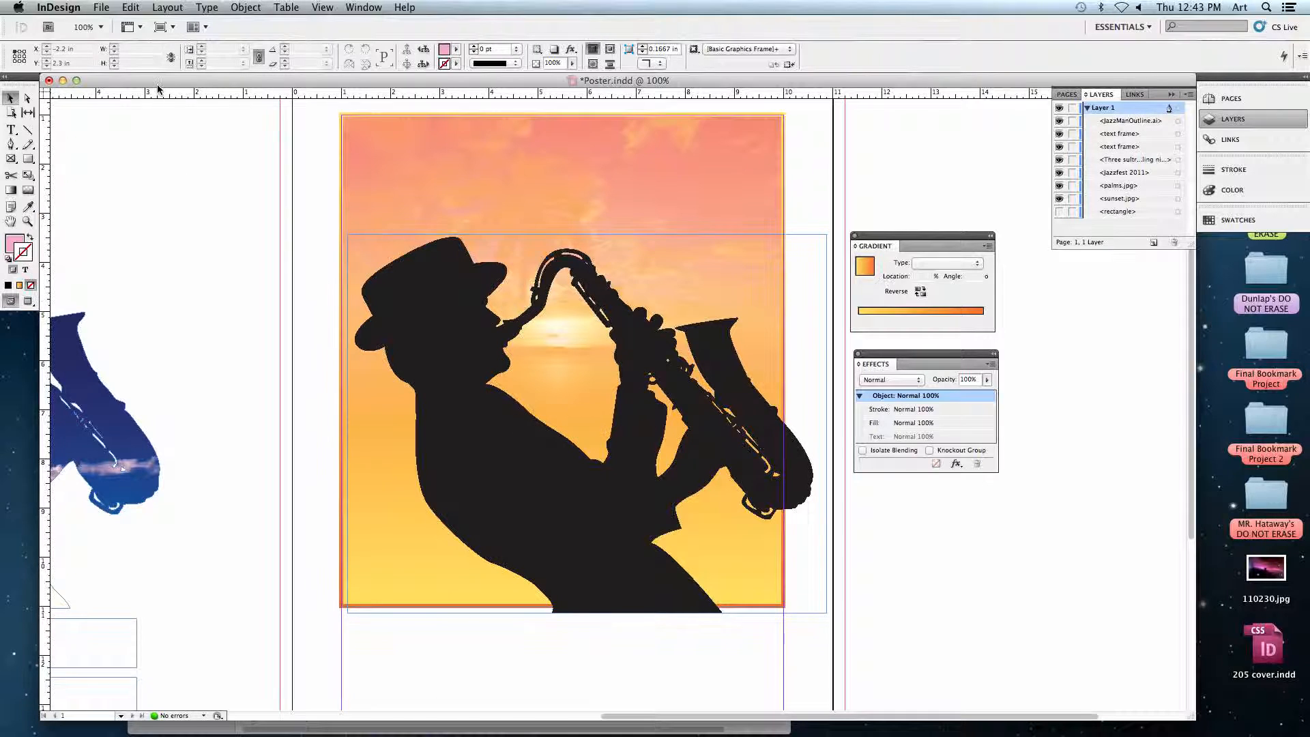
Give the saxophonist outline a clipping path of type Detect Edges with Include Inside Edges turned on.
left_click(584, 424)
left_click(247, 8)
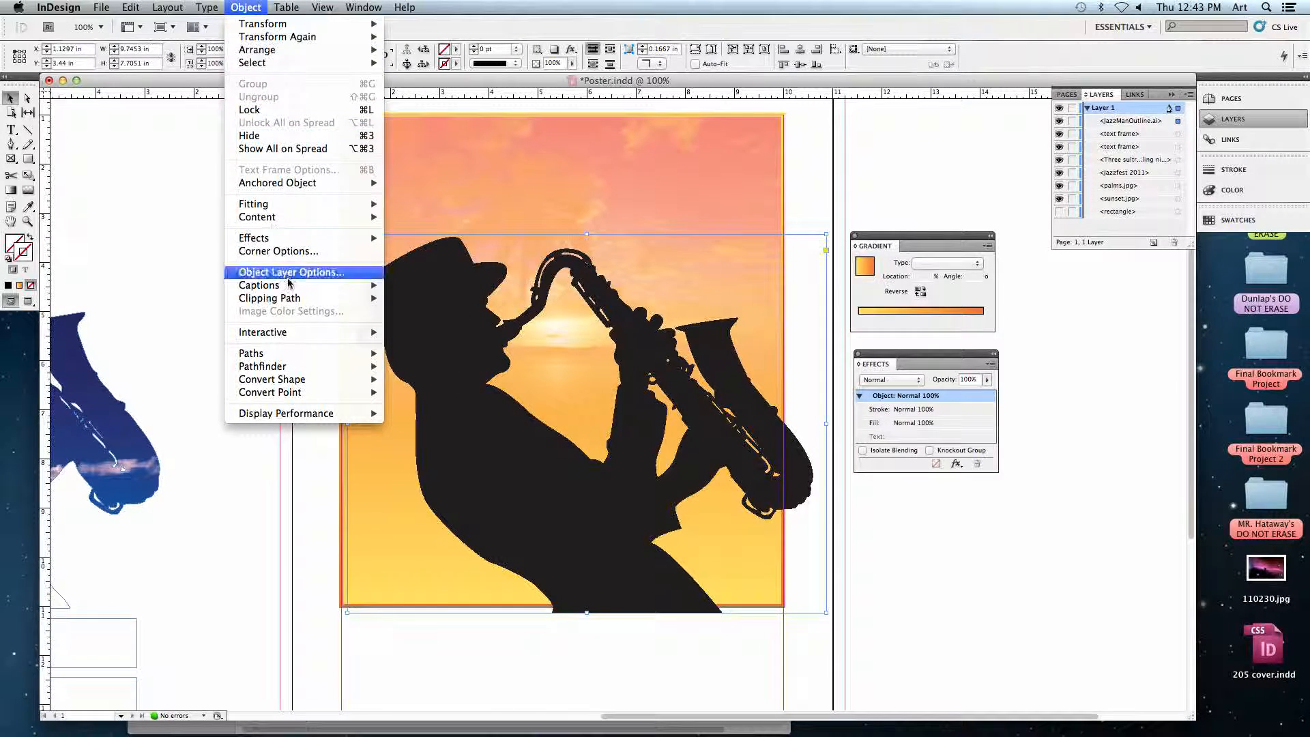
mouse_move(295, 305)
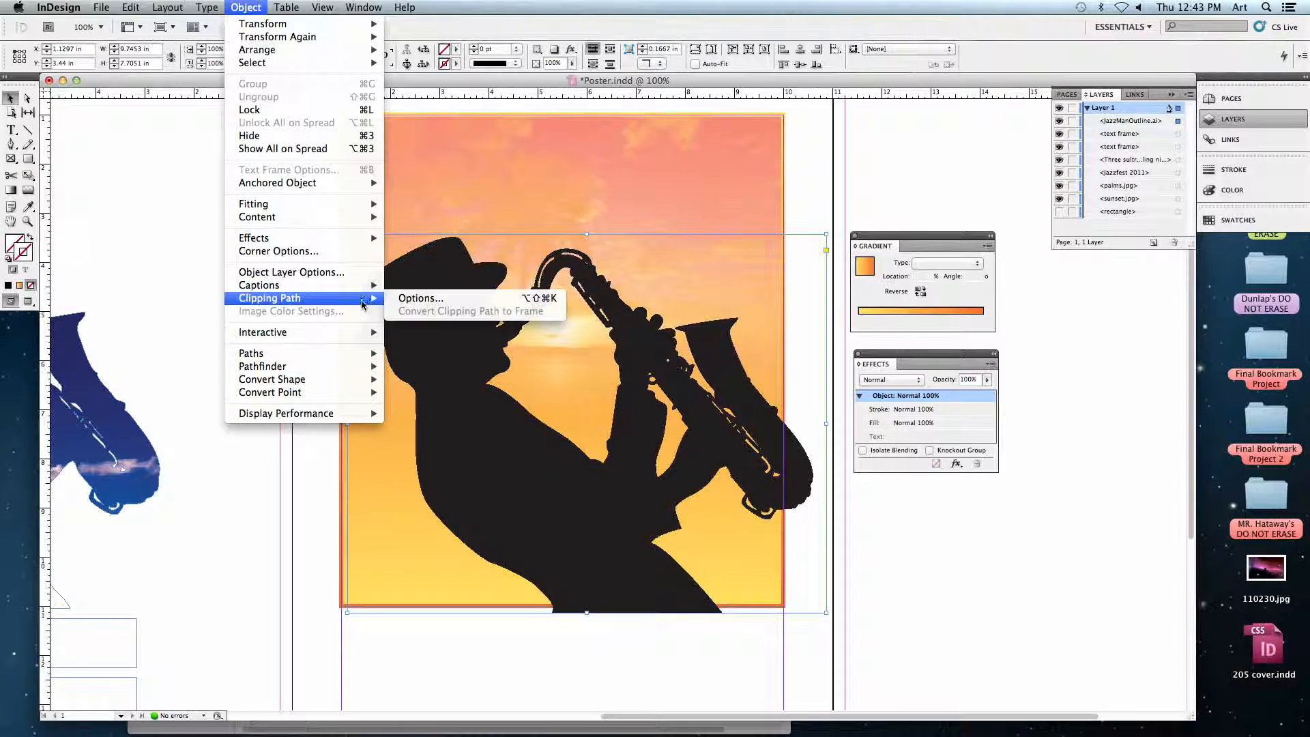
left_click(420, 300)
left_click_drag(294, 217, 913, 186)
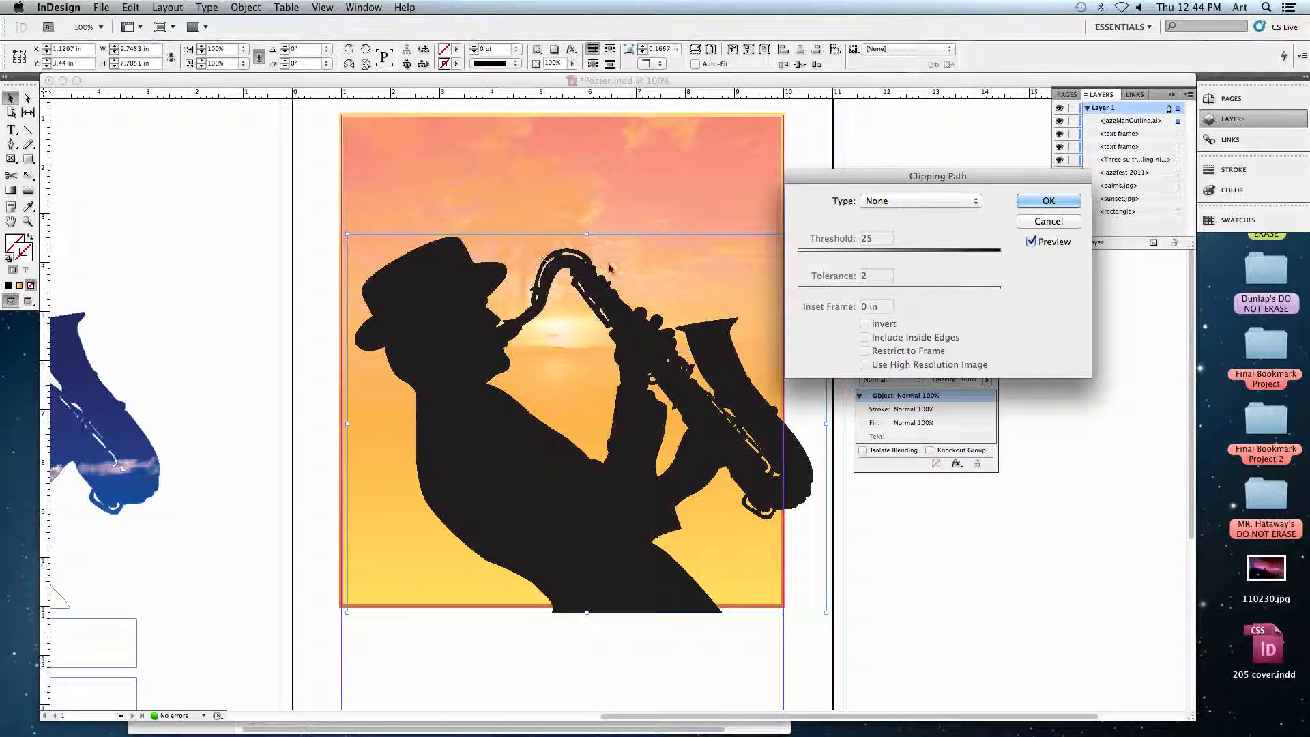
left_click(877, 203)
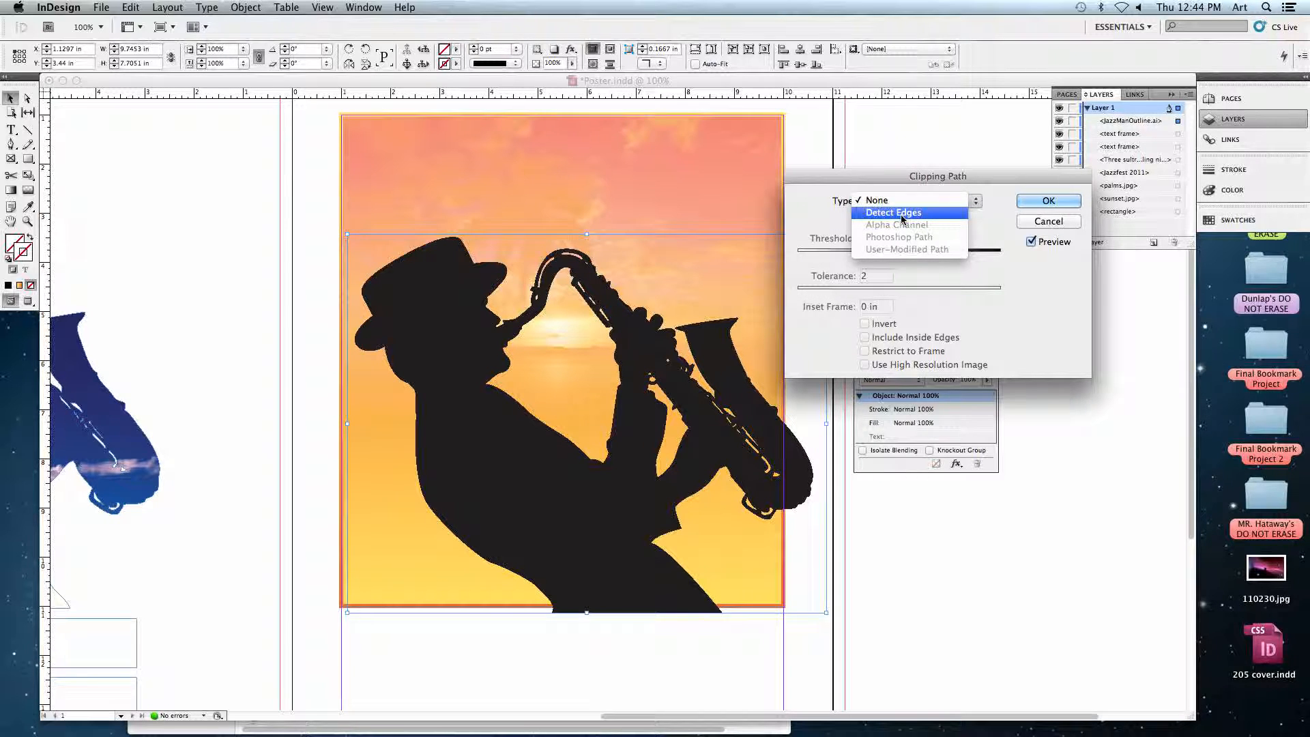
left_click(899, 213)
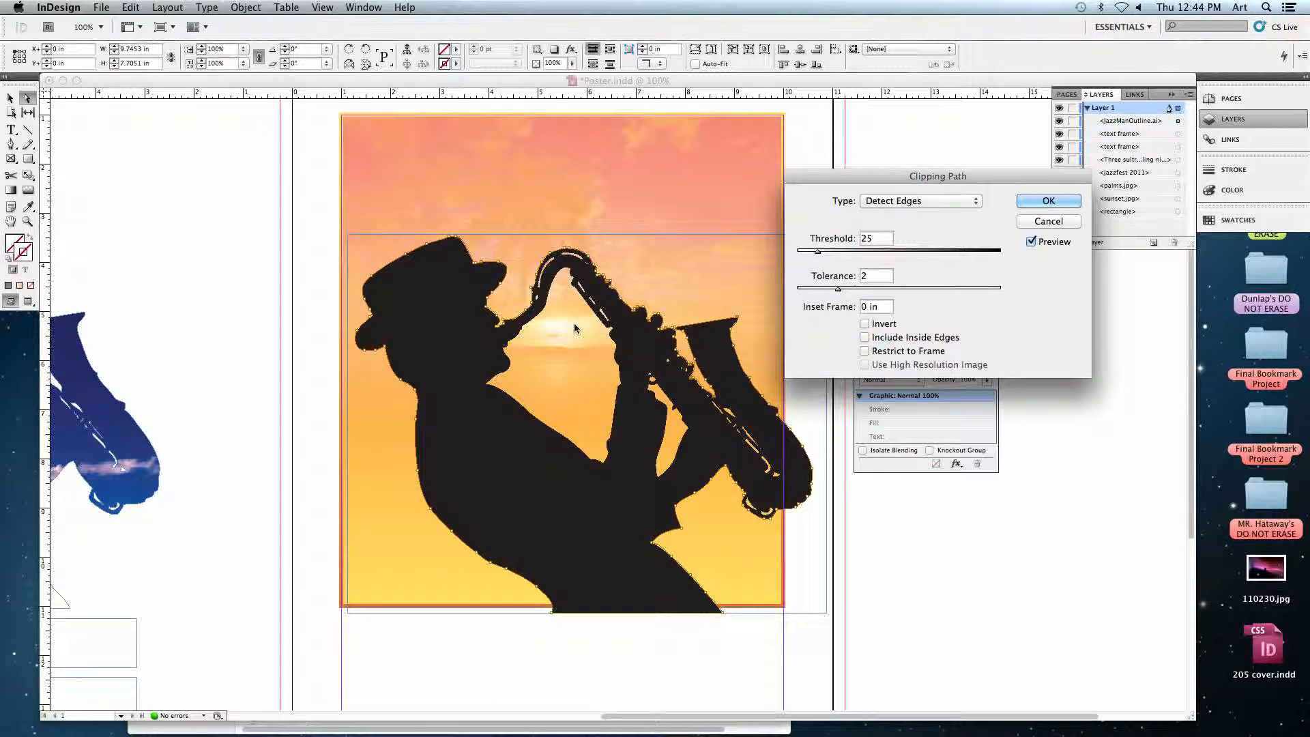
left_click(885, 339)
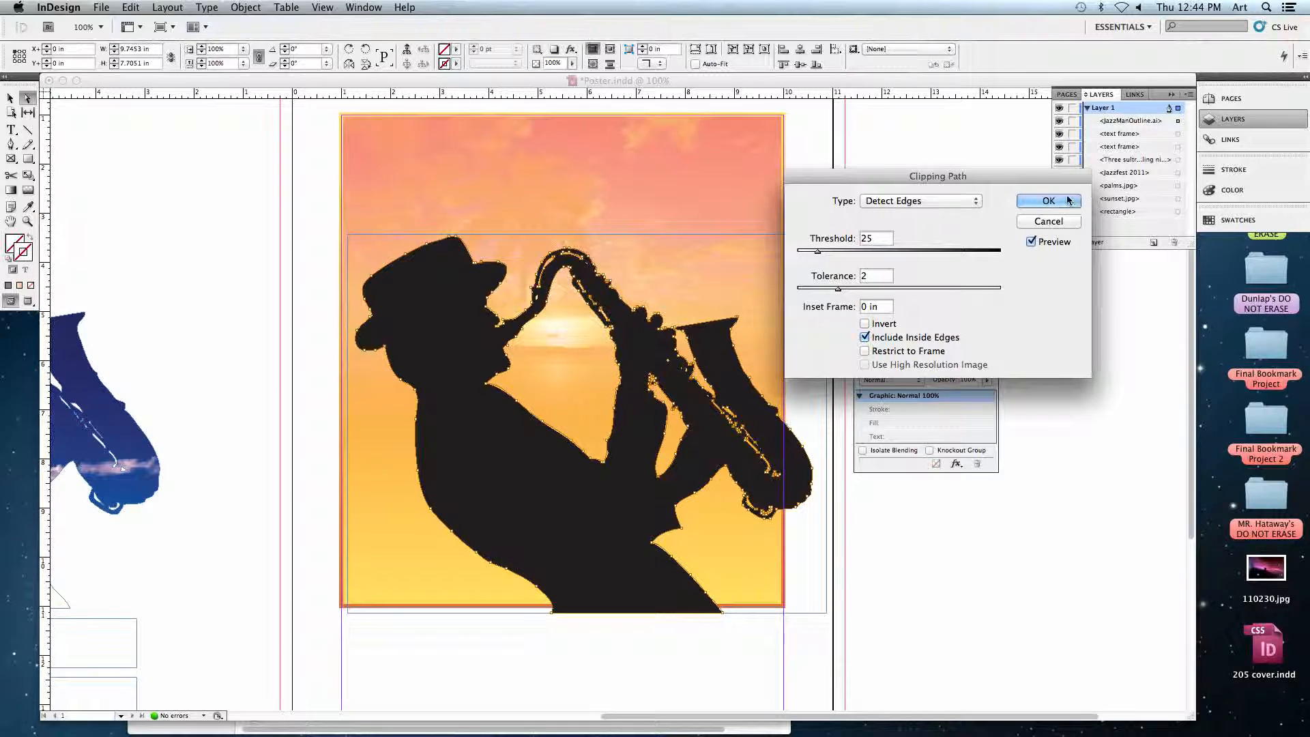
left_click(1046, 200)
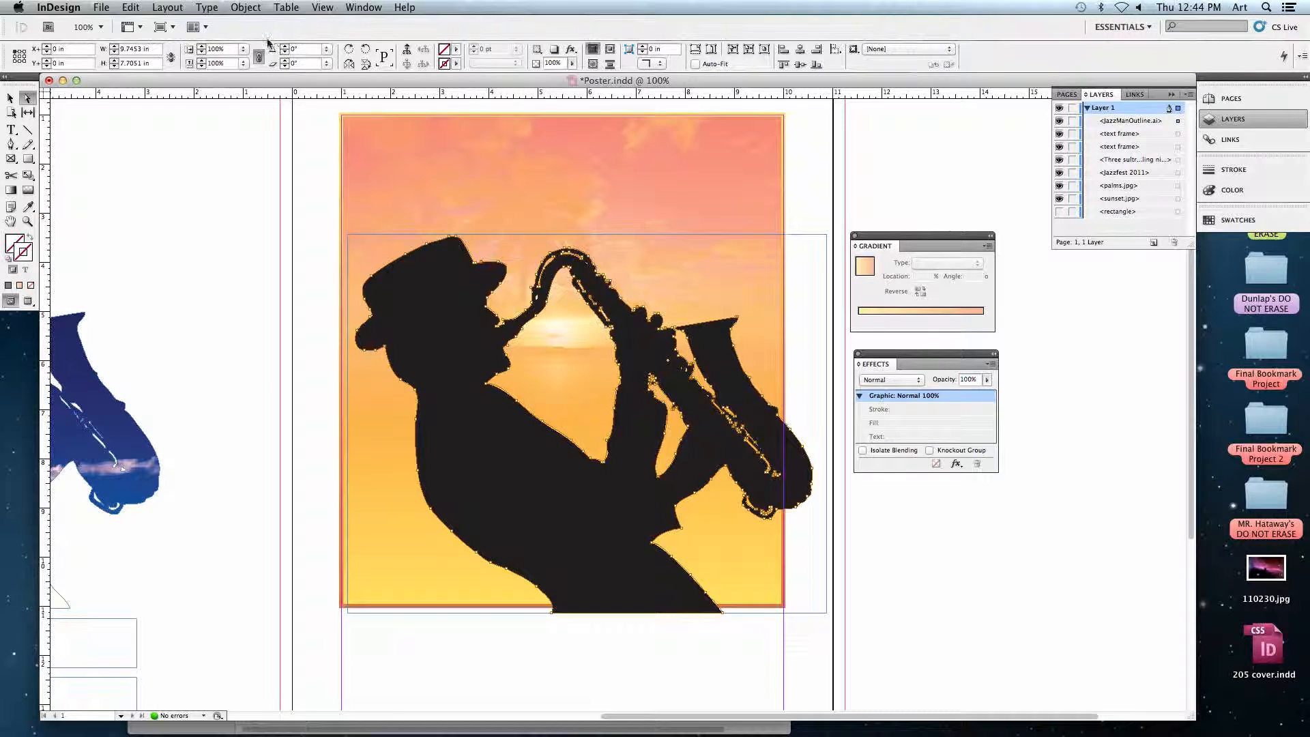
Convert the saxophonist outline's clipping path to a frame.
left_click(239, 7)
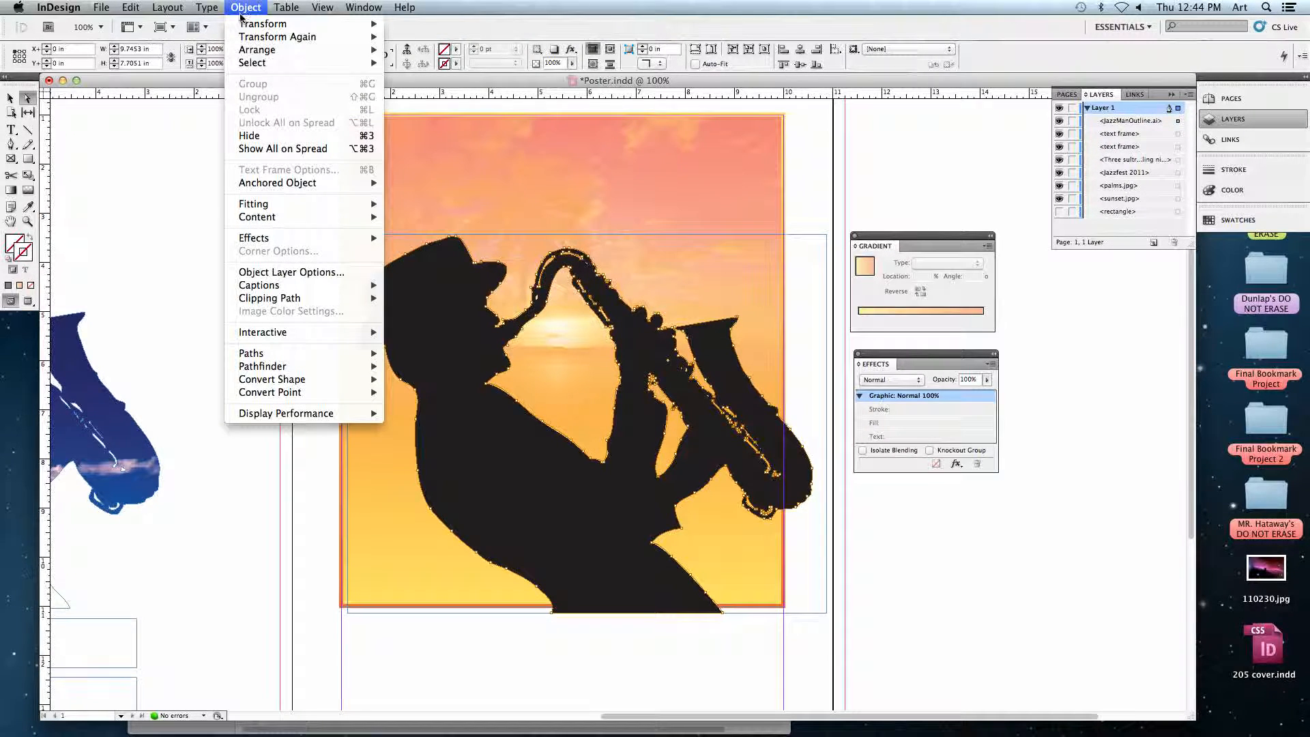
mouse_move(290, 301)
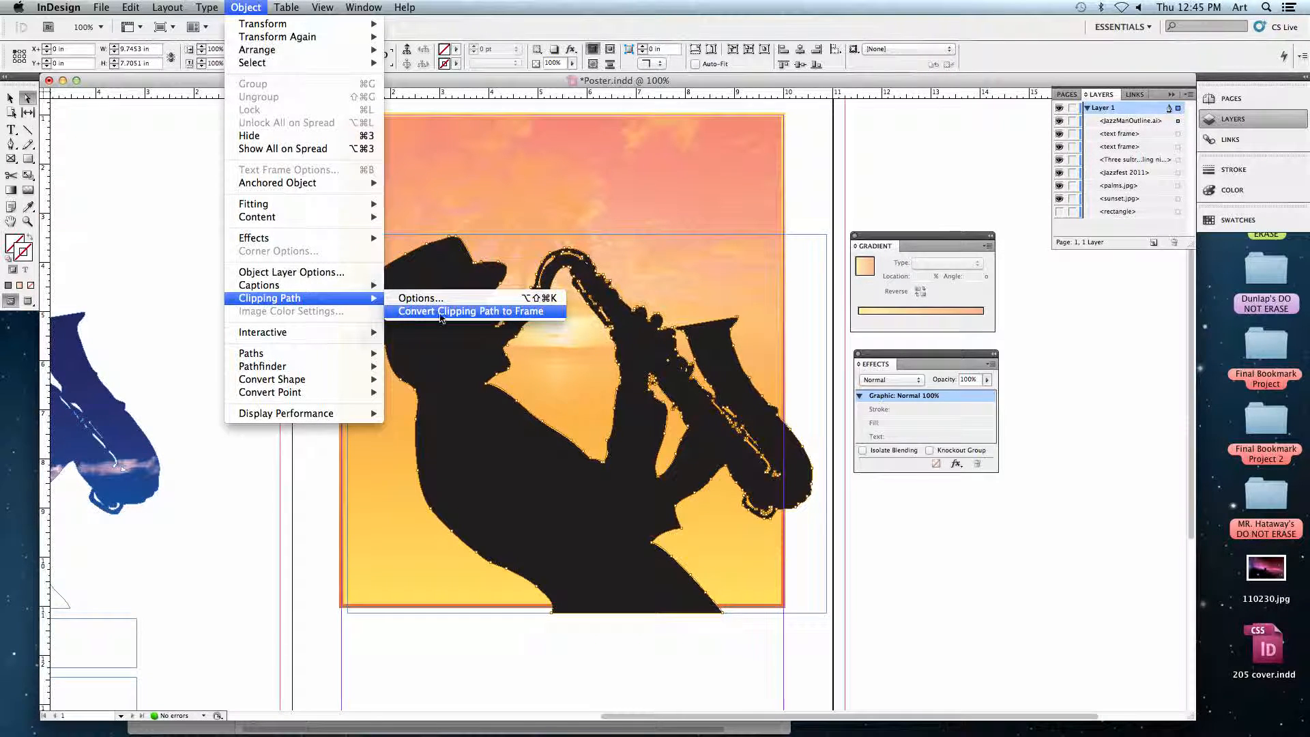
left_click(516, 315)
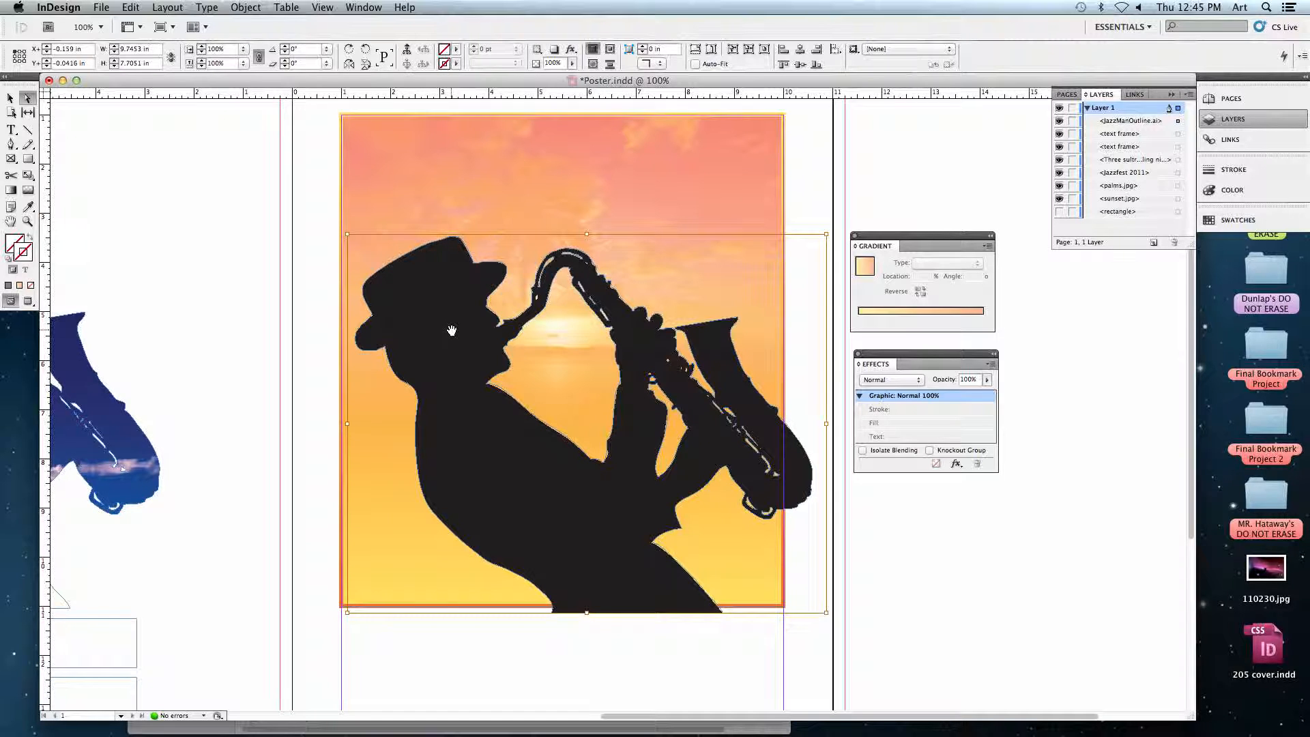
Shift the black artwork within the saxophonist-shaped frame and delete it, leaving the frame empty.
left_click_drag(435, 330, 434, 395)
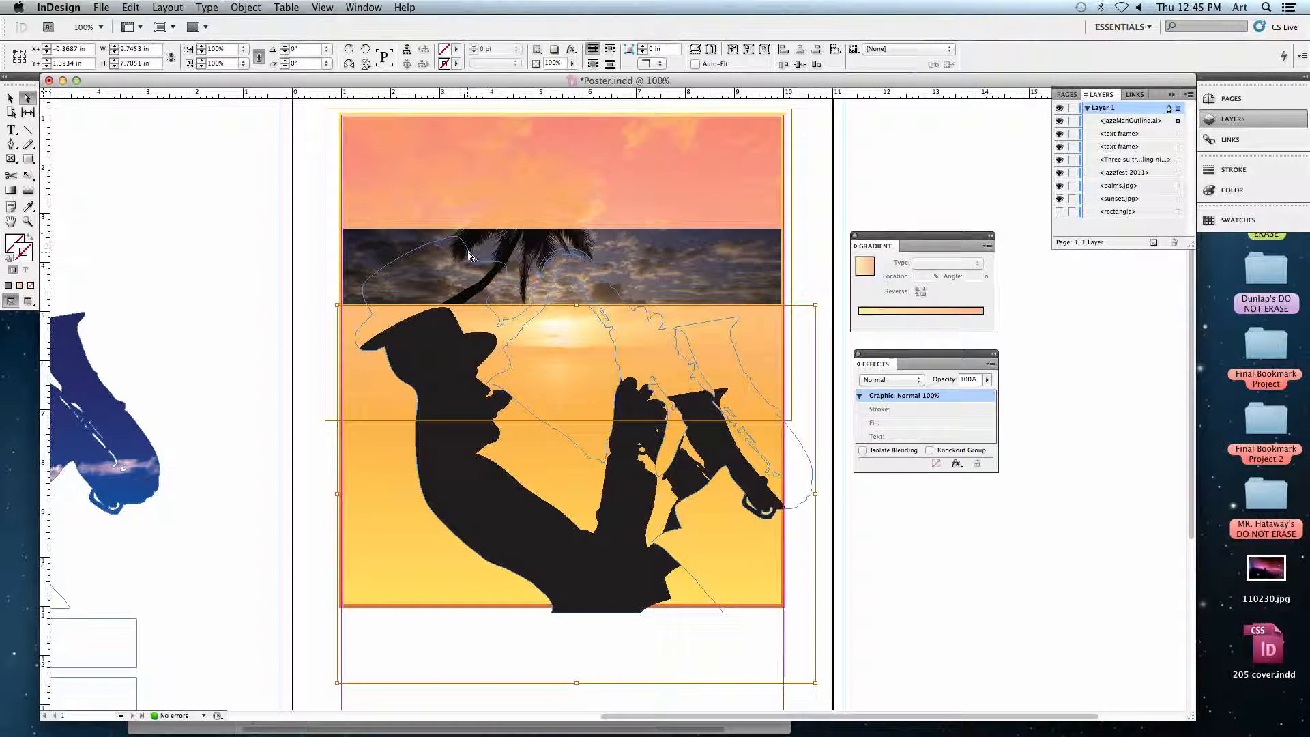
left_click(598, 271)
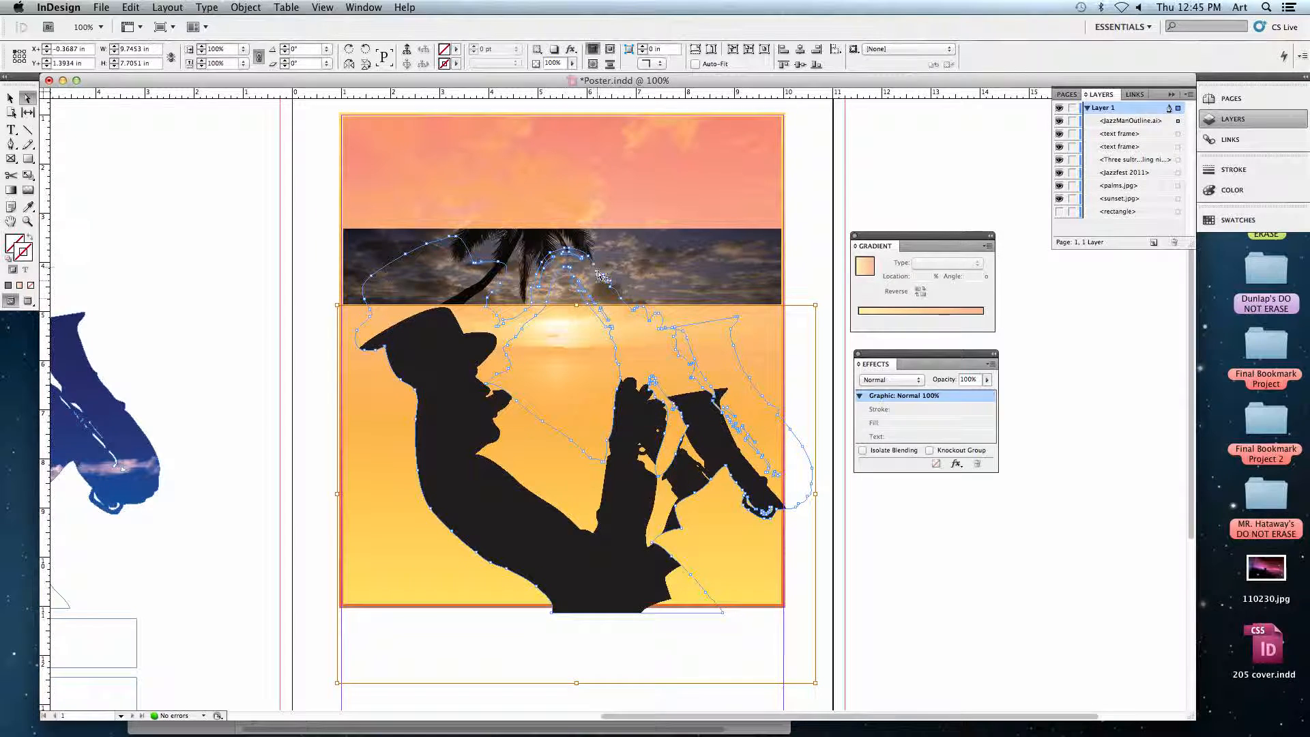
left_click_drag(460, 371, 442, 327)
key("Delete")
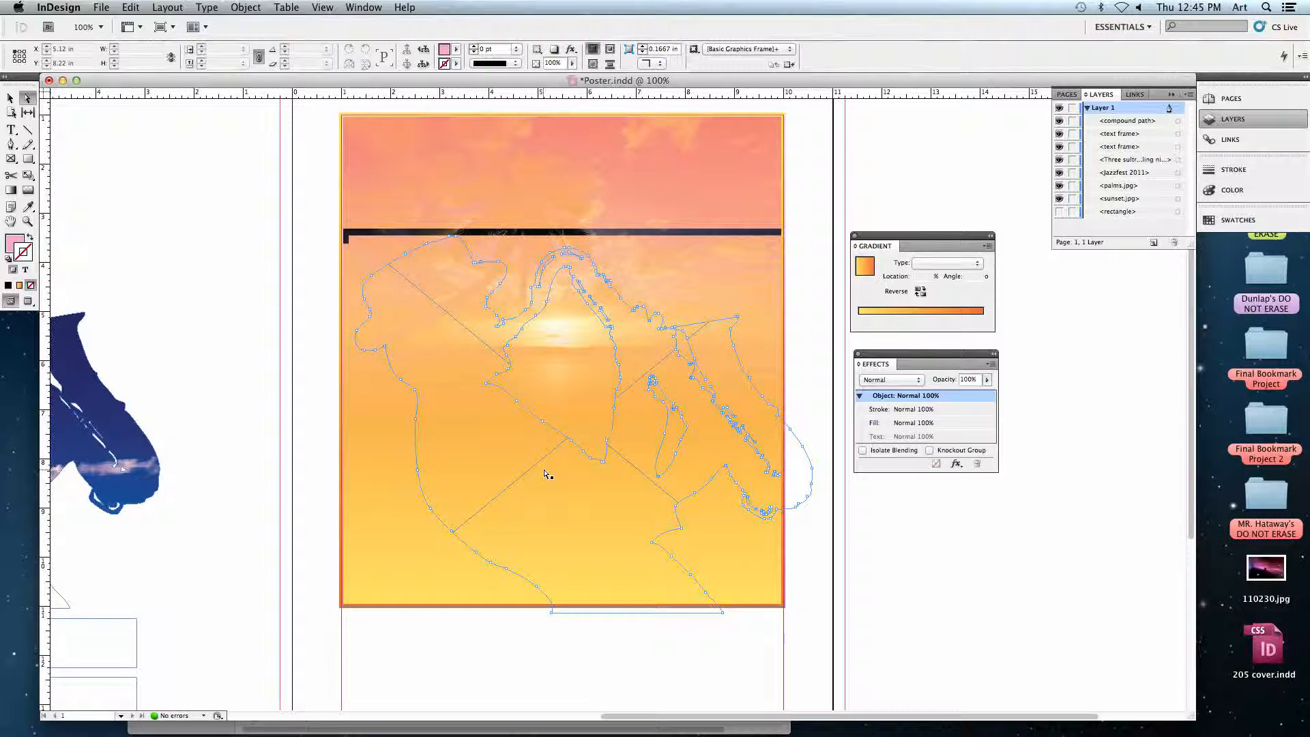
Preview palms.jpg from the Jazz folder and load it for placing.
key("super+d")
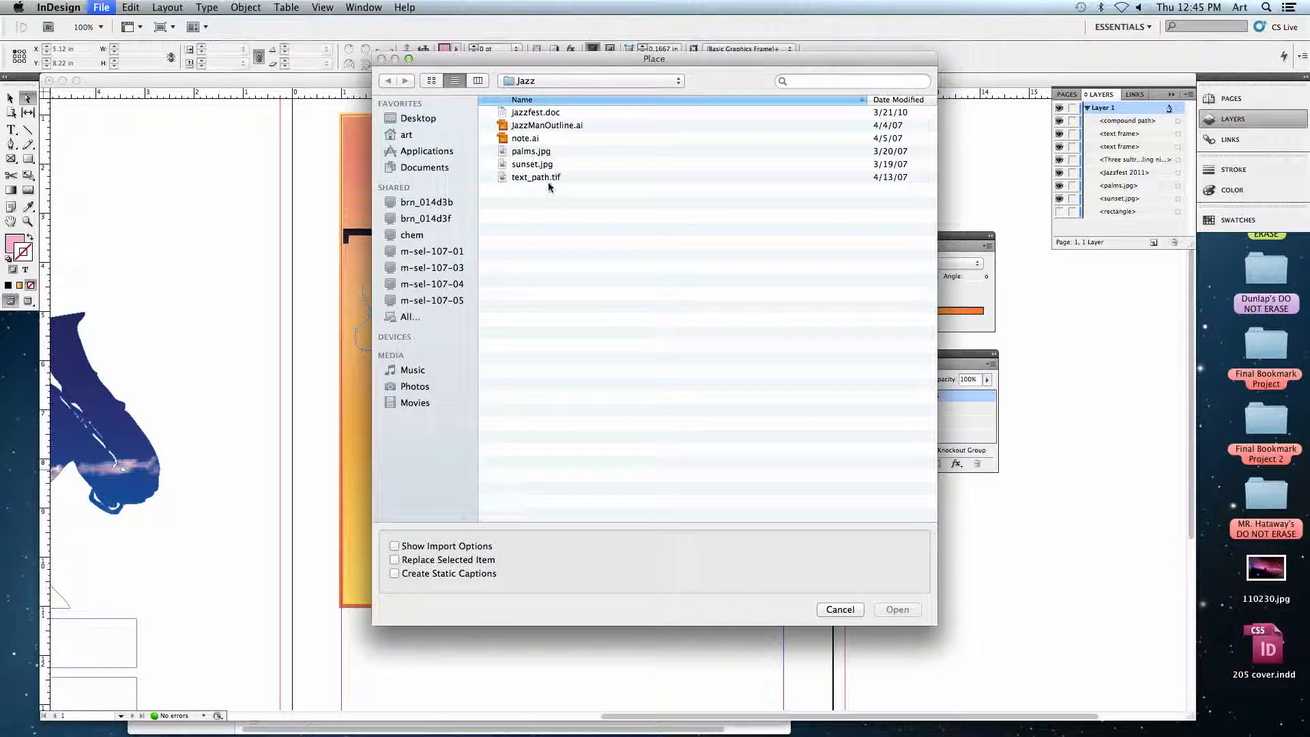
left_click(529, 154)
key("space")
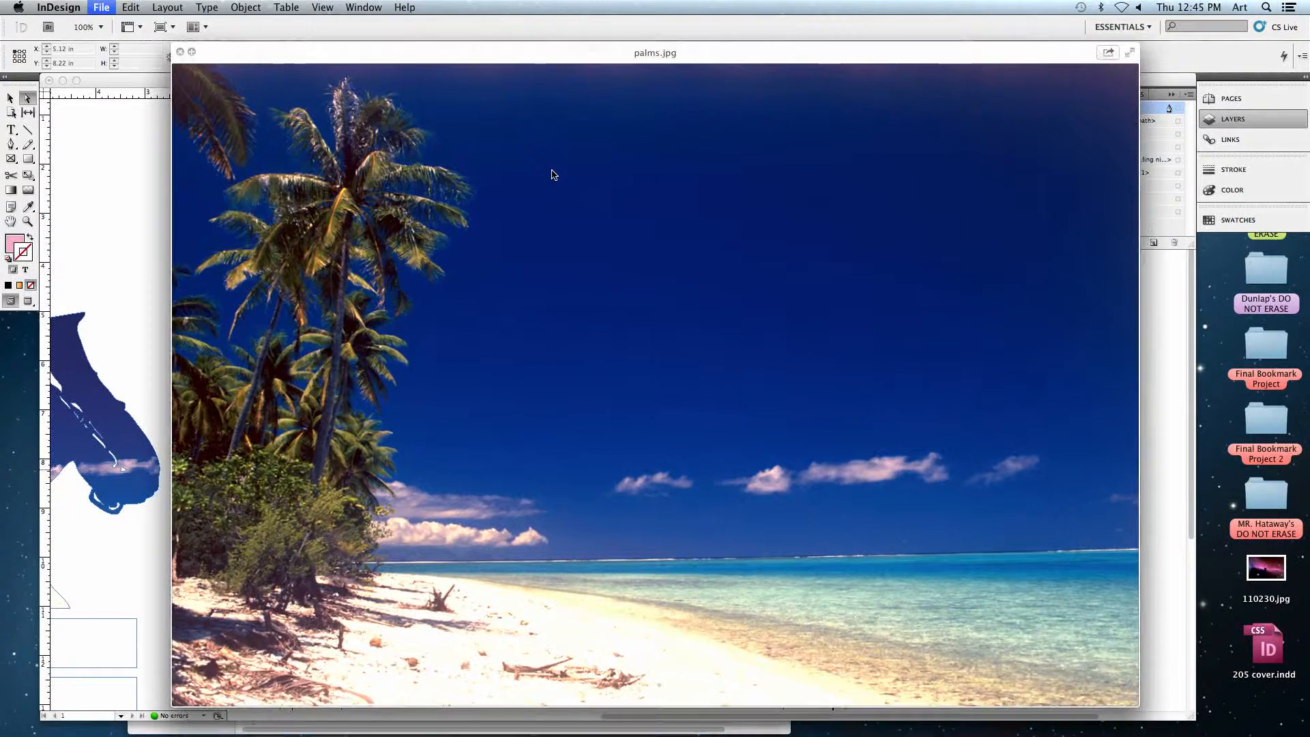
key("space")
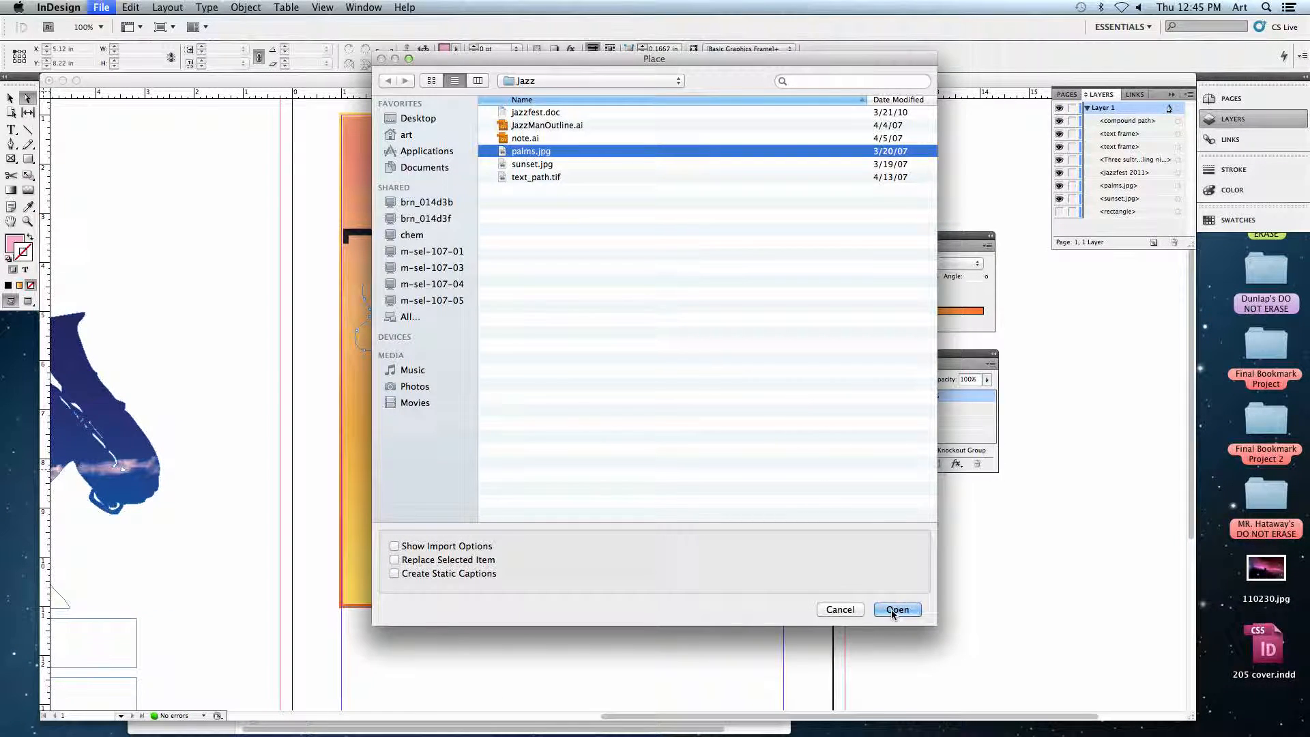
left_click(423, 567)
left_click(898, 610)
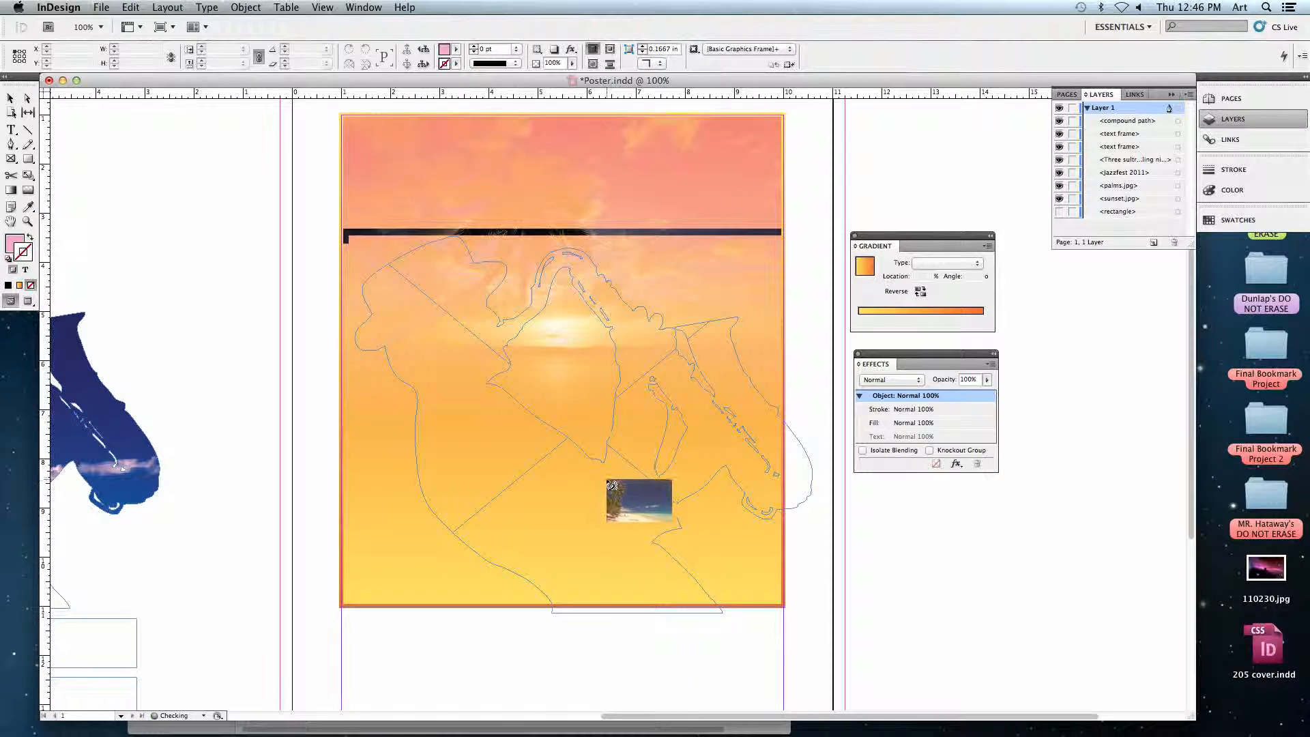
Place palms.jpg inside the empty saxophonist frame, shift the image to show more beach at the bottom, and deselect it.
left_click(450, 326)
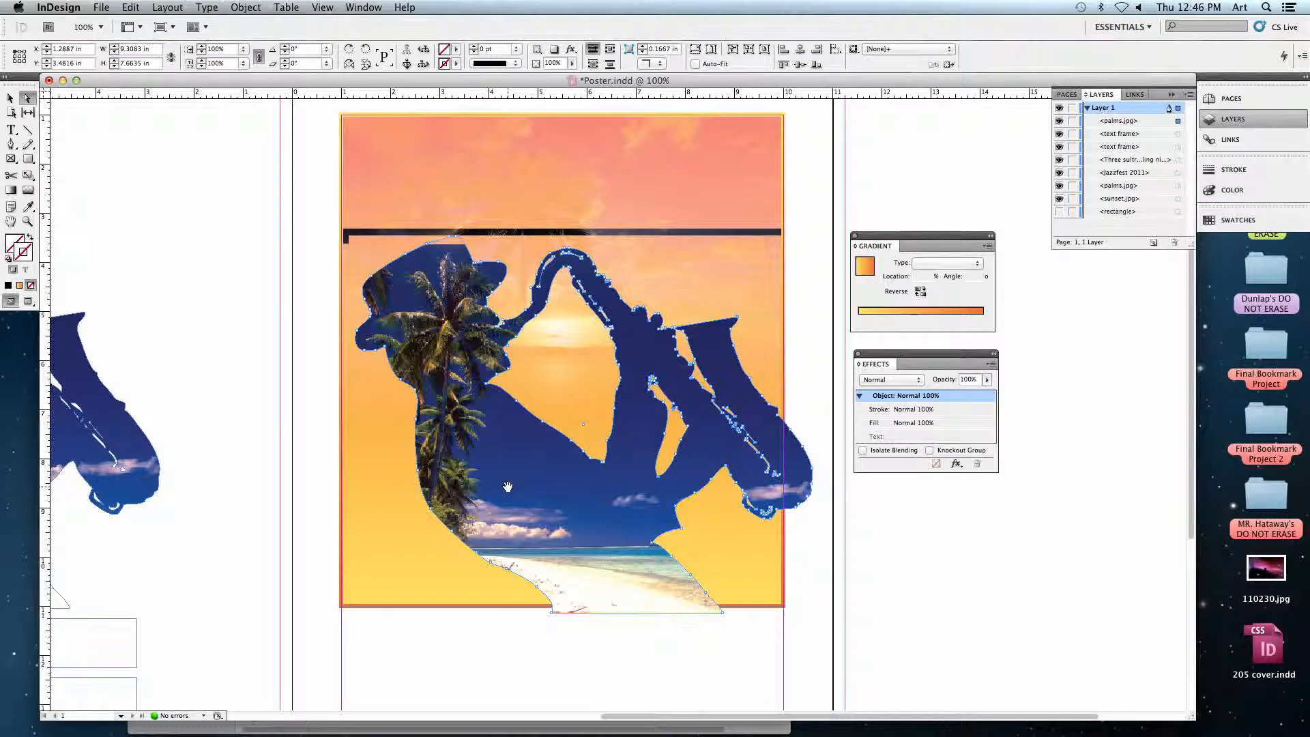
left_click_drag(508, 478, 500, 460)
left_click(293, 379)
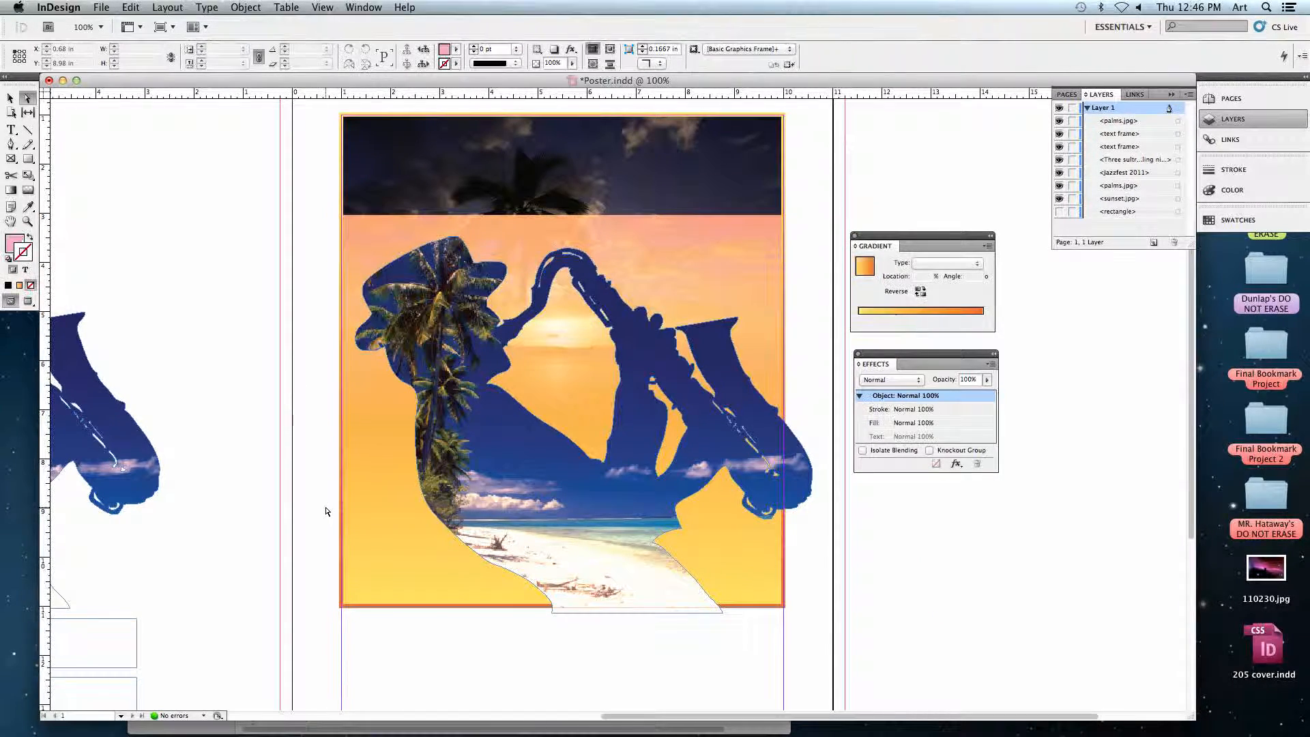
Move the palm-filled saxophonist frame slightly up to about Y 3.41 in and deselect it.
scroll(300, 471, "down", 2)
scroll(300, 471, "right", 2)
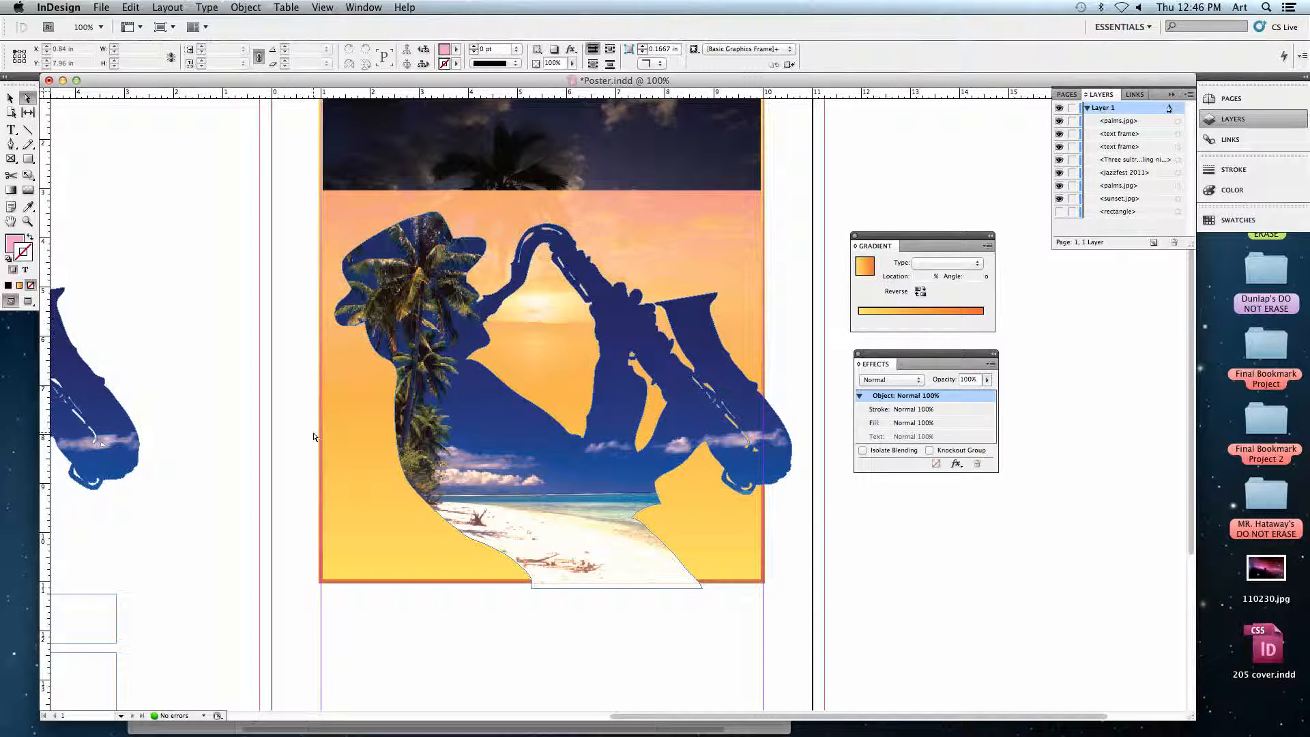
key("super+minus")
left_click(10, 95)
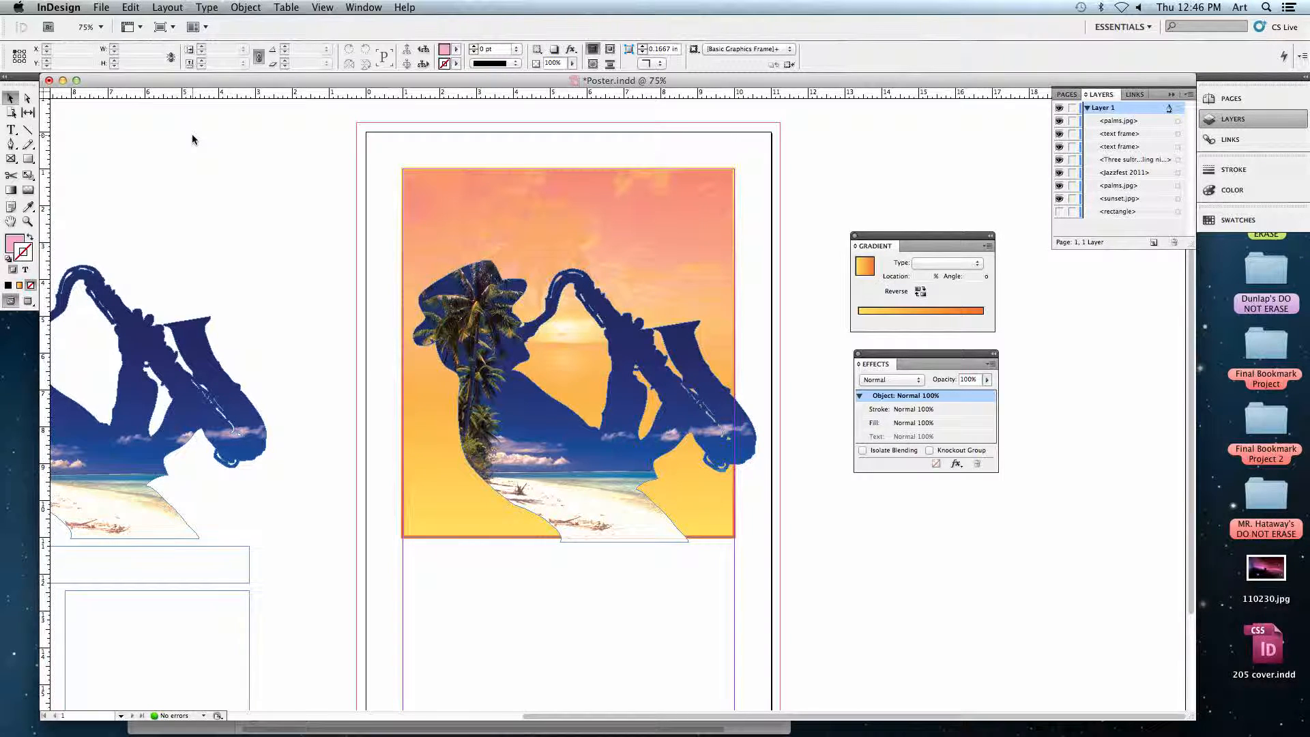
left_click(471, 336)
left_click_drag(470, 335, 469, 333)
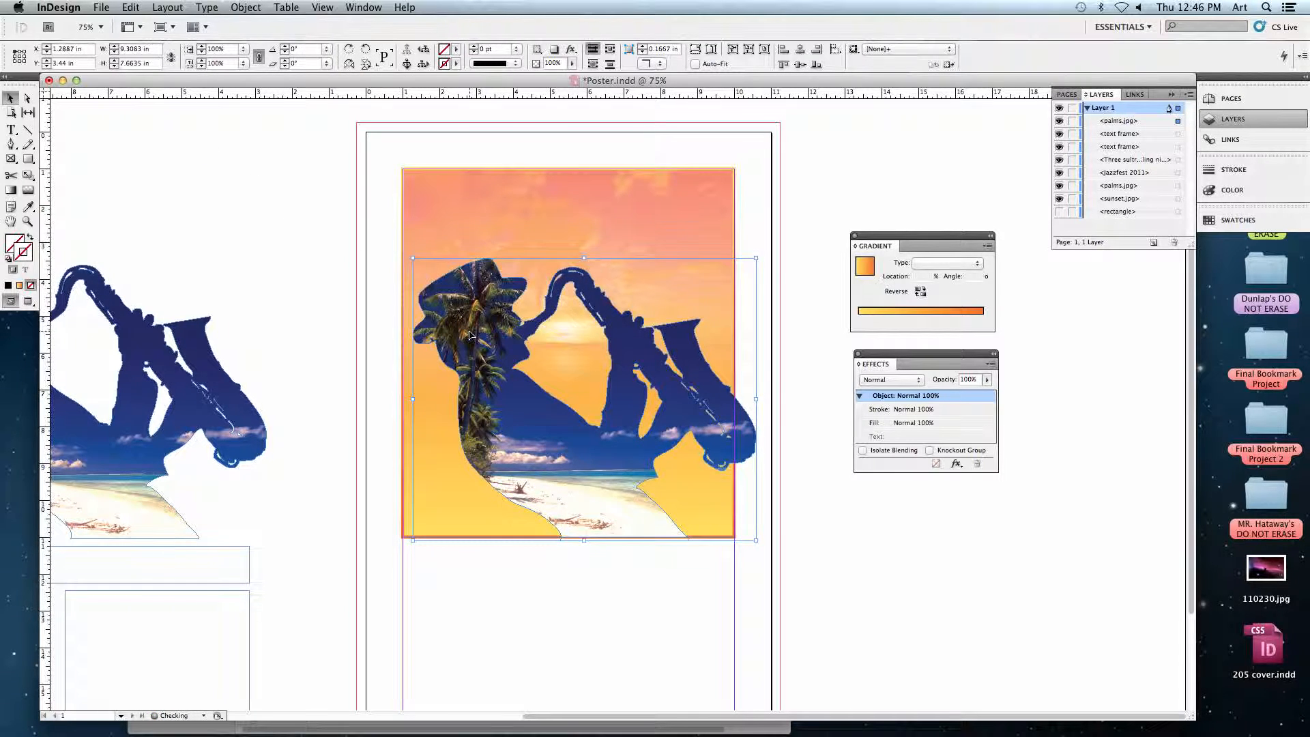
left_click(349, 291)
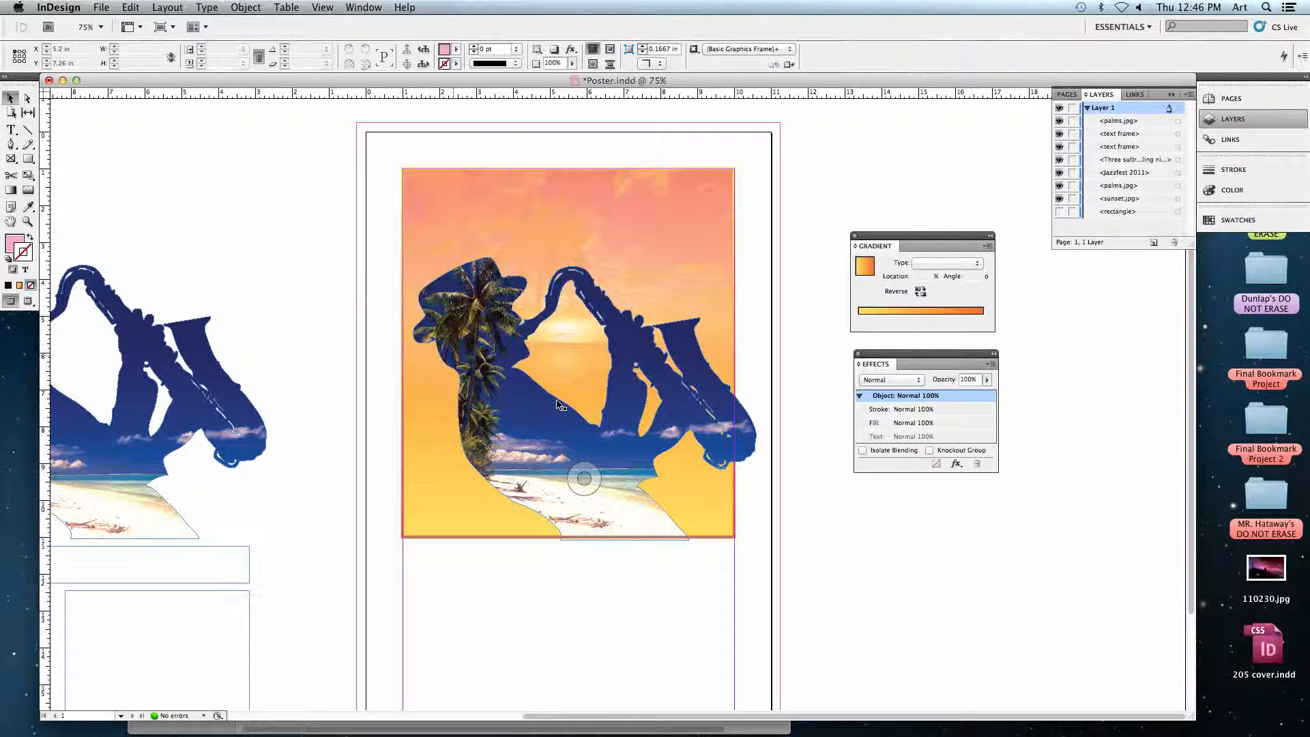
Nudge the palm-filled saxophonist farther up toward the bottom edge of the sunset's border.
left_click(572, 541)
key("Up")
key("Up")
left_click(600, 542)
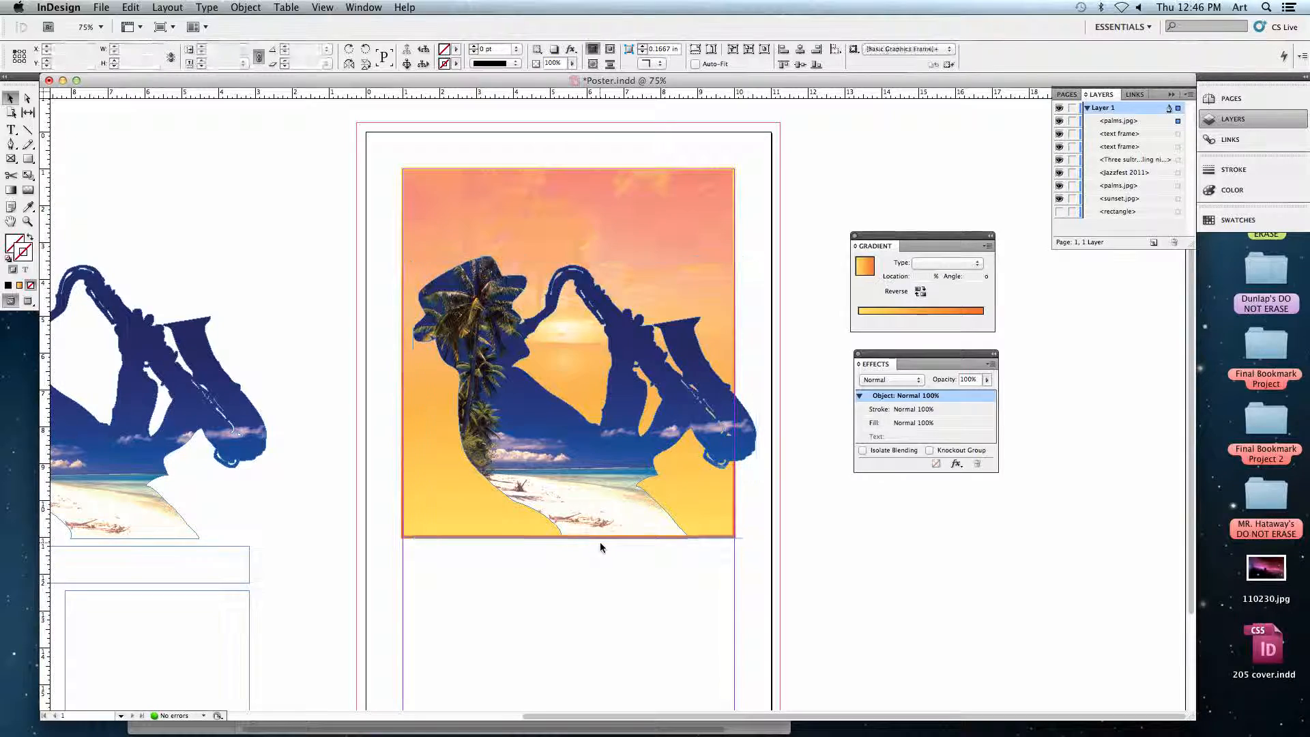
Nudge the palm-filled saxophonist down to about Y 3.48 in so its base overlaps the orange border, and deselect it.
key("super+equal")
key("super+equal")
key("super+equal")
left_click_drag(544, 556, 520, 430)
key("super+equal")
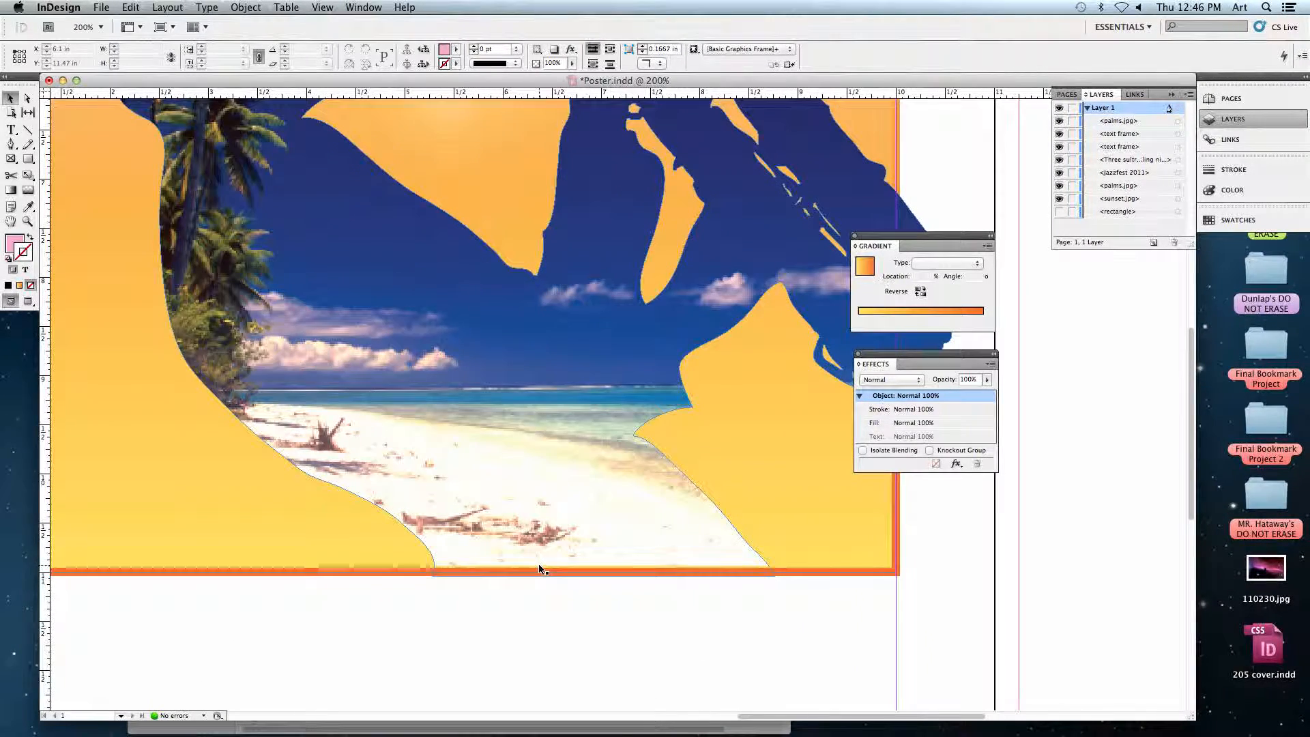
left_click(534, 551)
key("Down")
key("Down")
key("Down")
key("Down")
key("Down")
key("Down")
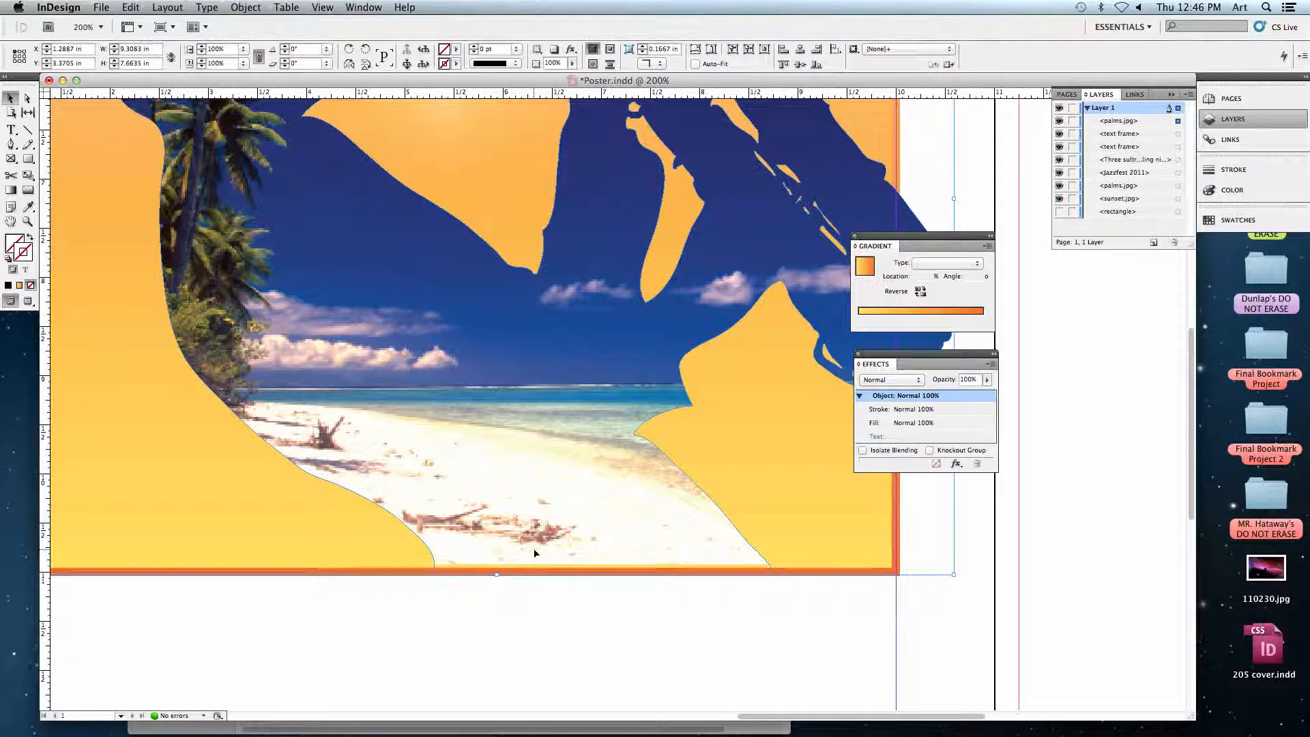
key("Down")
key("Down")
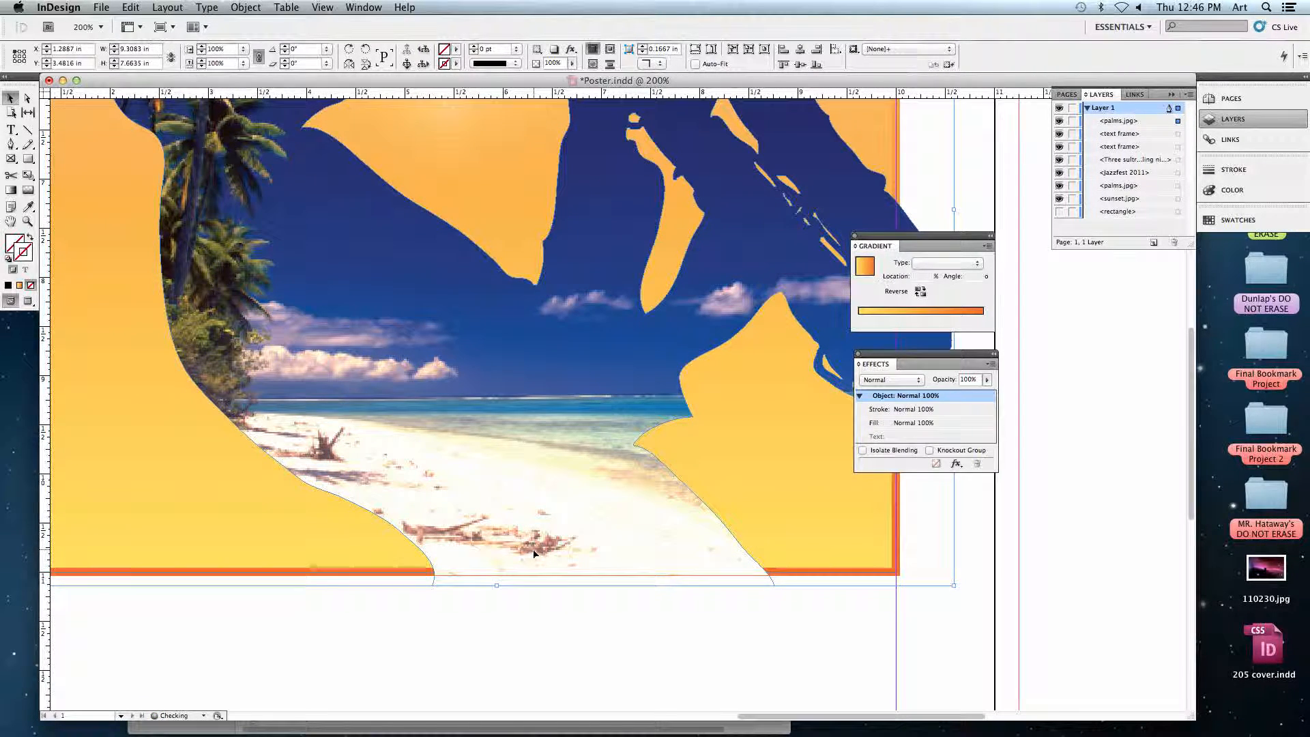
left_click(483, 617)
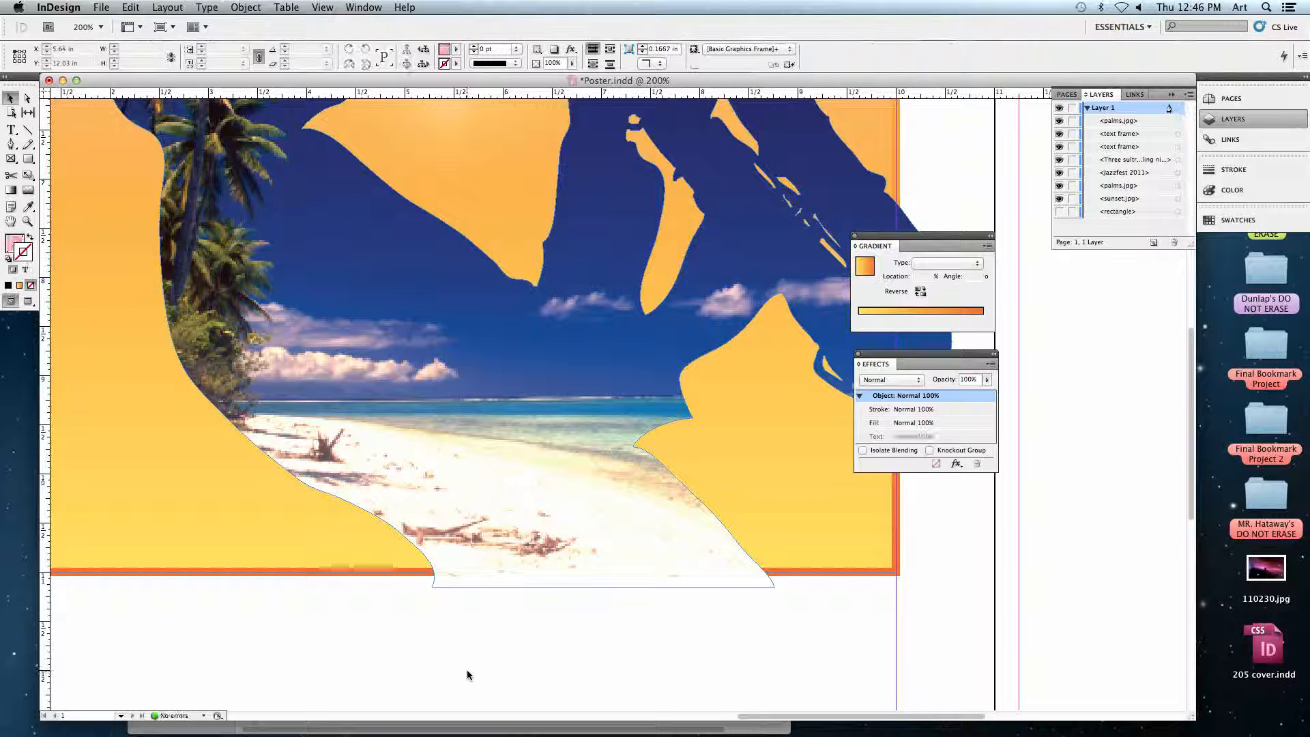
Select the sample text frames on the pasteboard to examine their layout, and deselect them.
key("super+0")
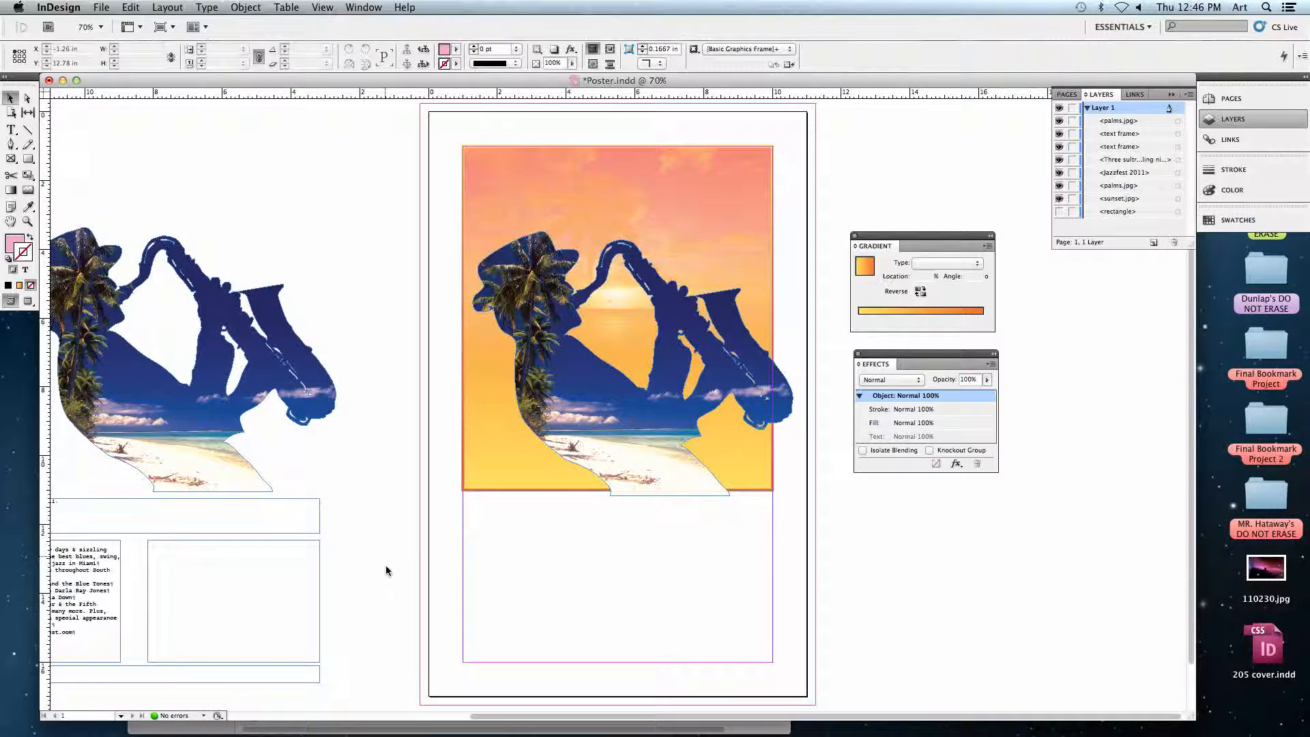
left_click_drag(343, 540, 174, 656)
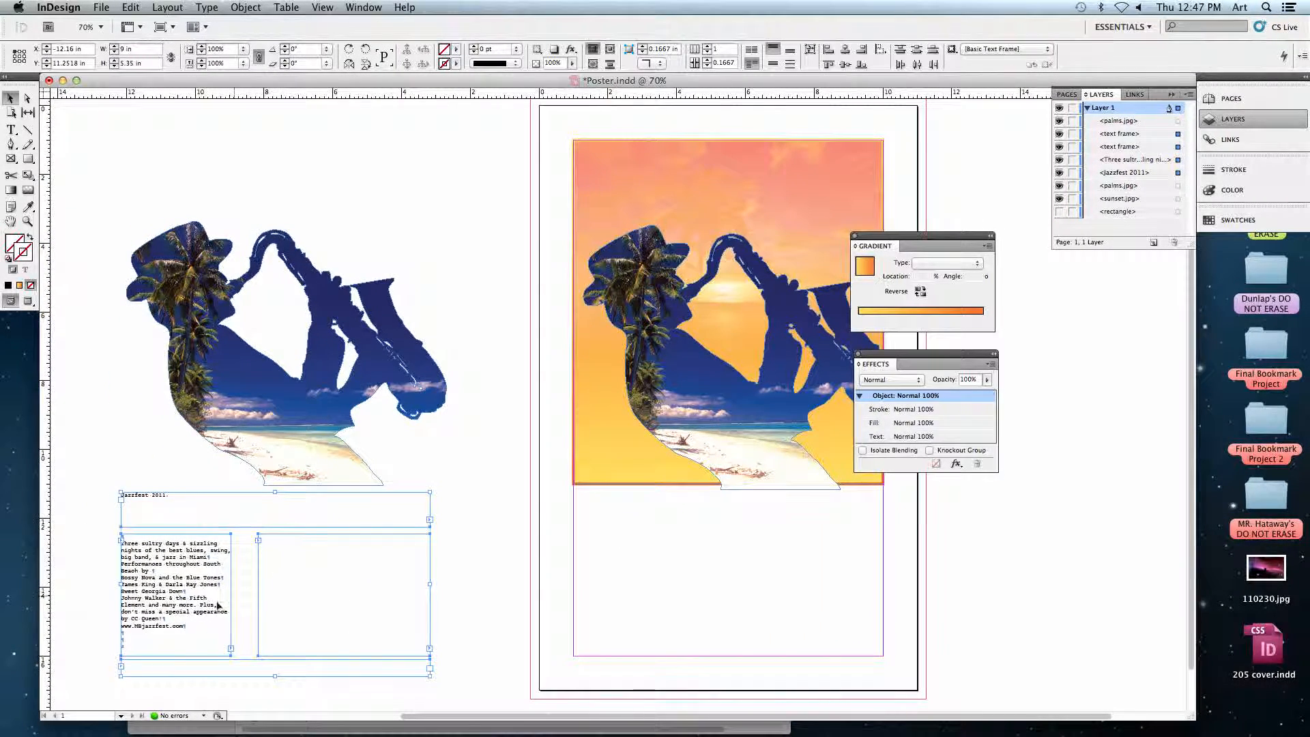
left_click(543, 580)
Draw a headline text frame from margin to margin just below the sunset picture, about 9 in wide and 1 in high.
left_click_drag(544, 580, 376, 357)
key("super+equal")
key("super+equal")
key("super+equal")
key("super+equal")
left_click_drag(451, 425, 389, 373)
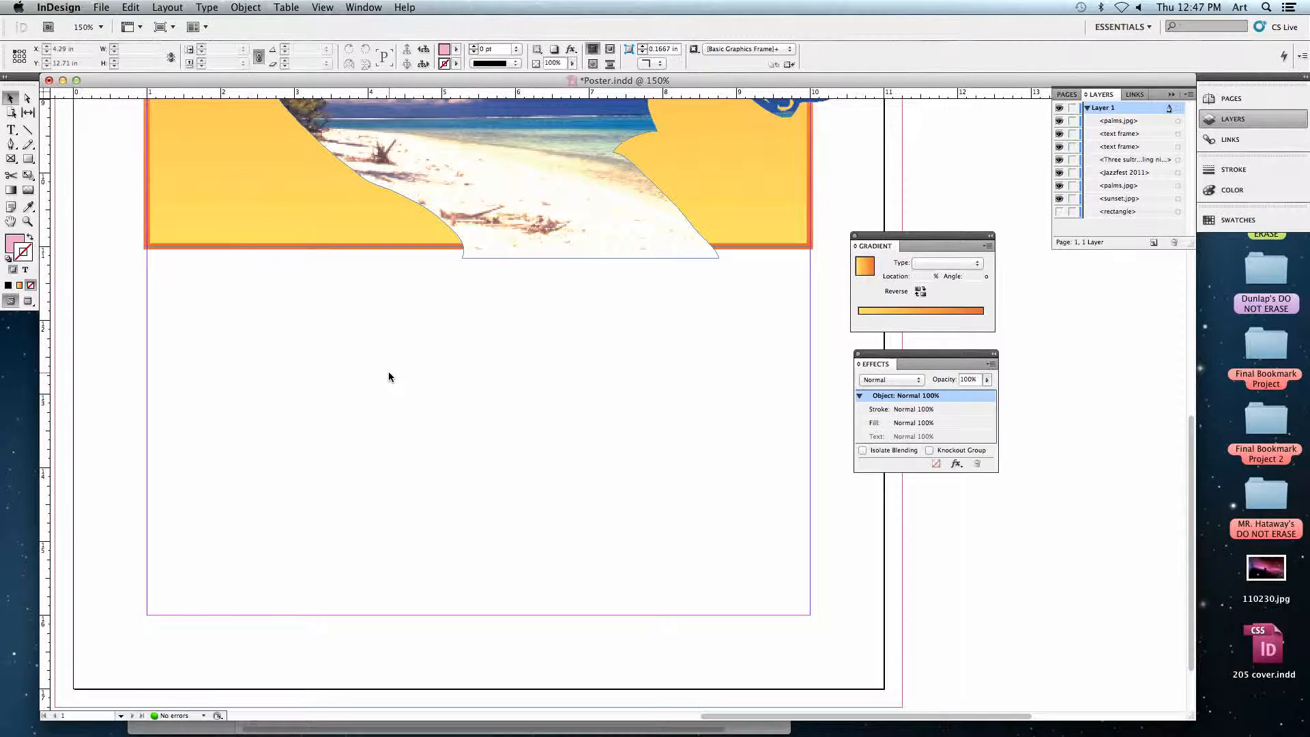
left_click(12, 131)
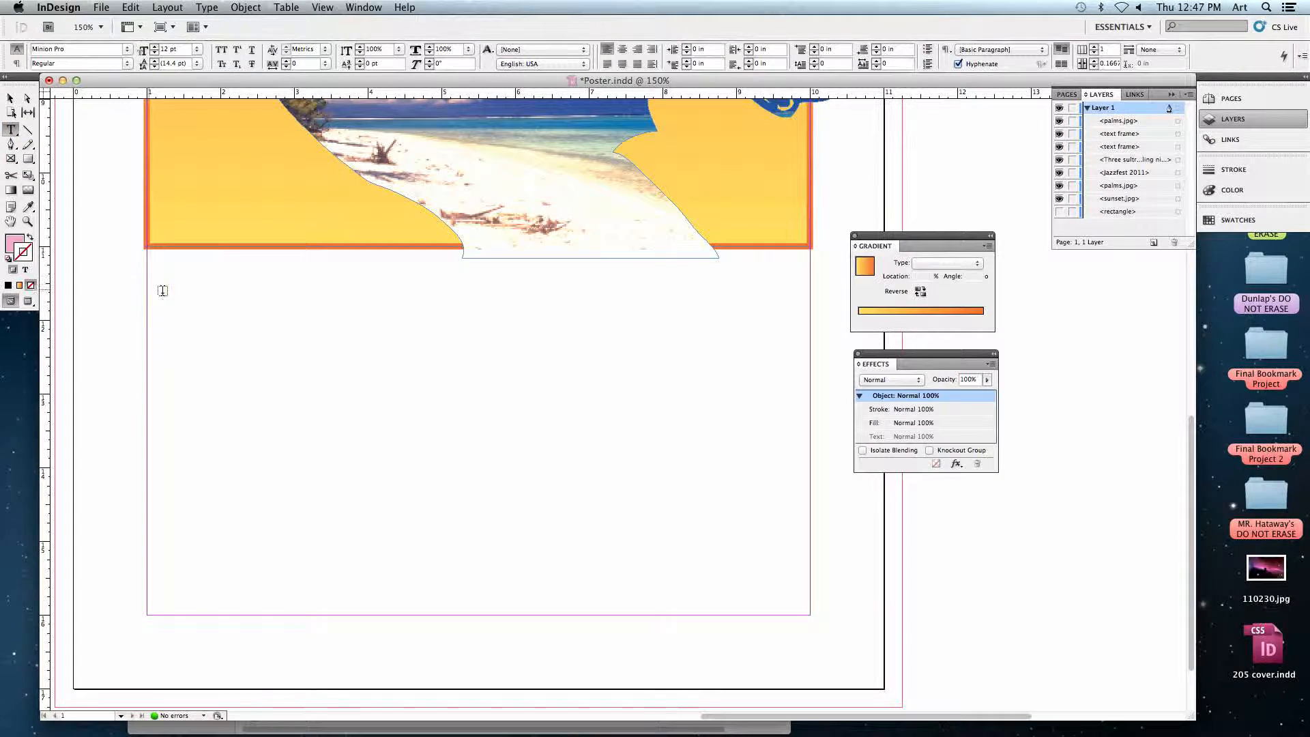
left_click_drag(146, 269, 810, 341)
Draw a text frame about 2.8 in wide at the left margin, a wider one beside it, and a 9 by 0.85 in one along the bottom margin.
left_click_drag(149, 361, 354, 513)
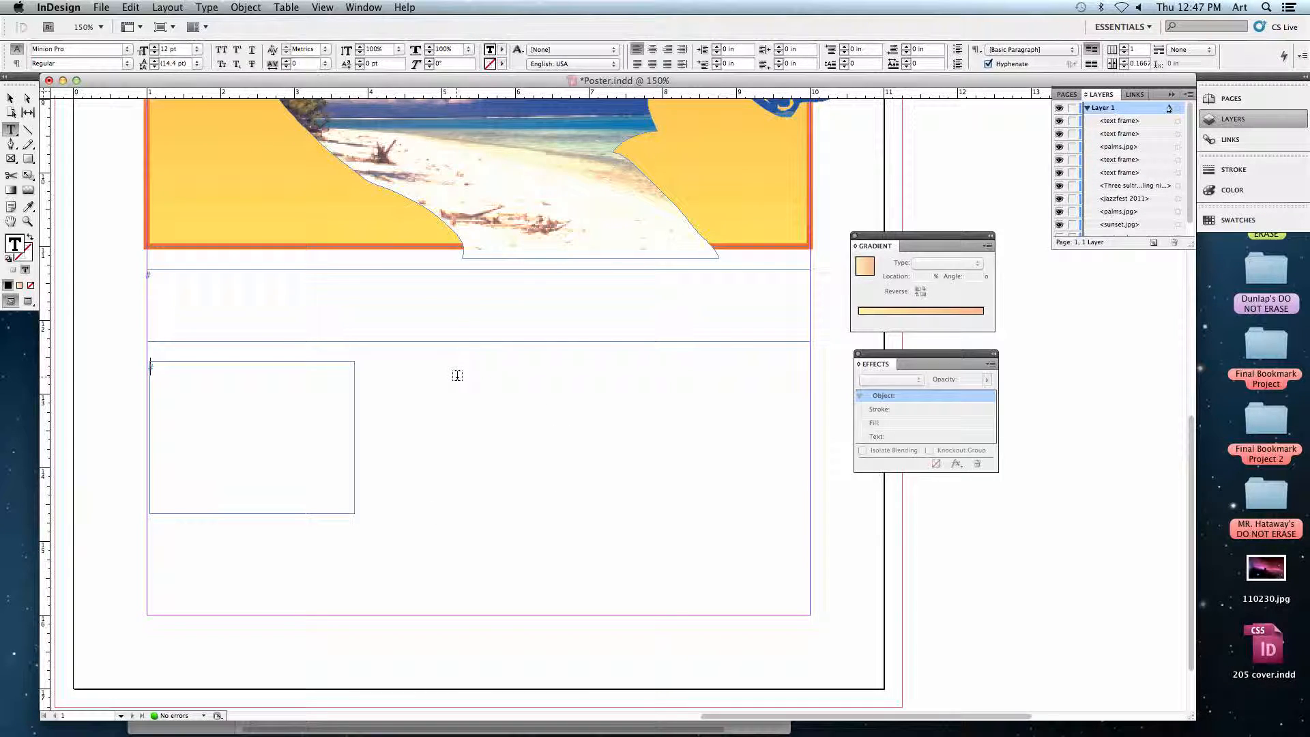
left_click_drag(412, 366, 810, 536)
left_click_drag(146, 552, 810, 615)
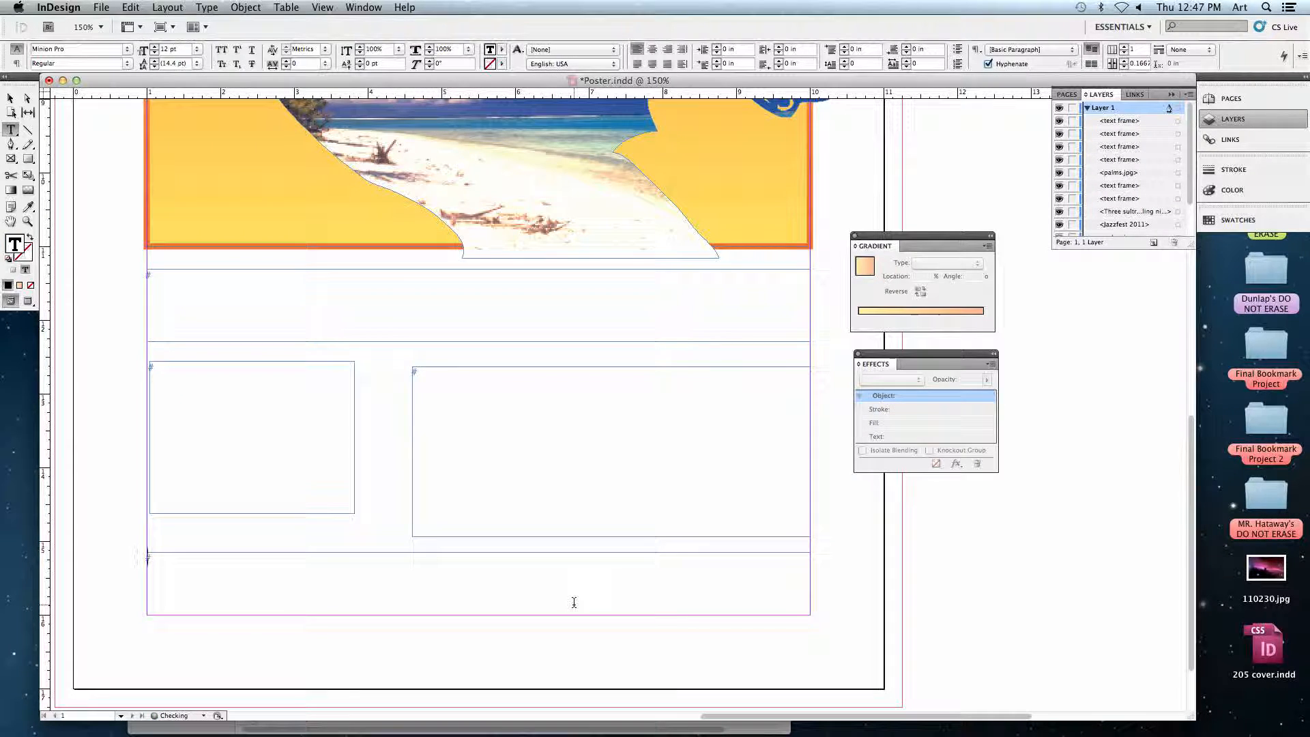
left_click(10, 103)
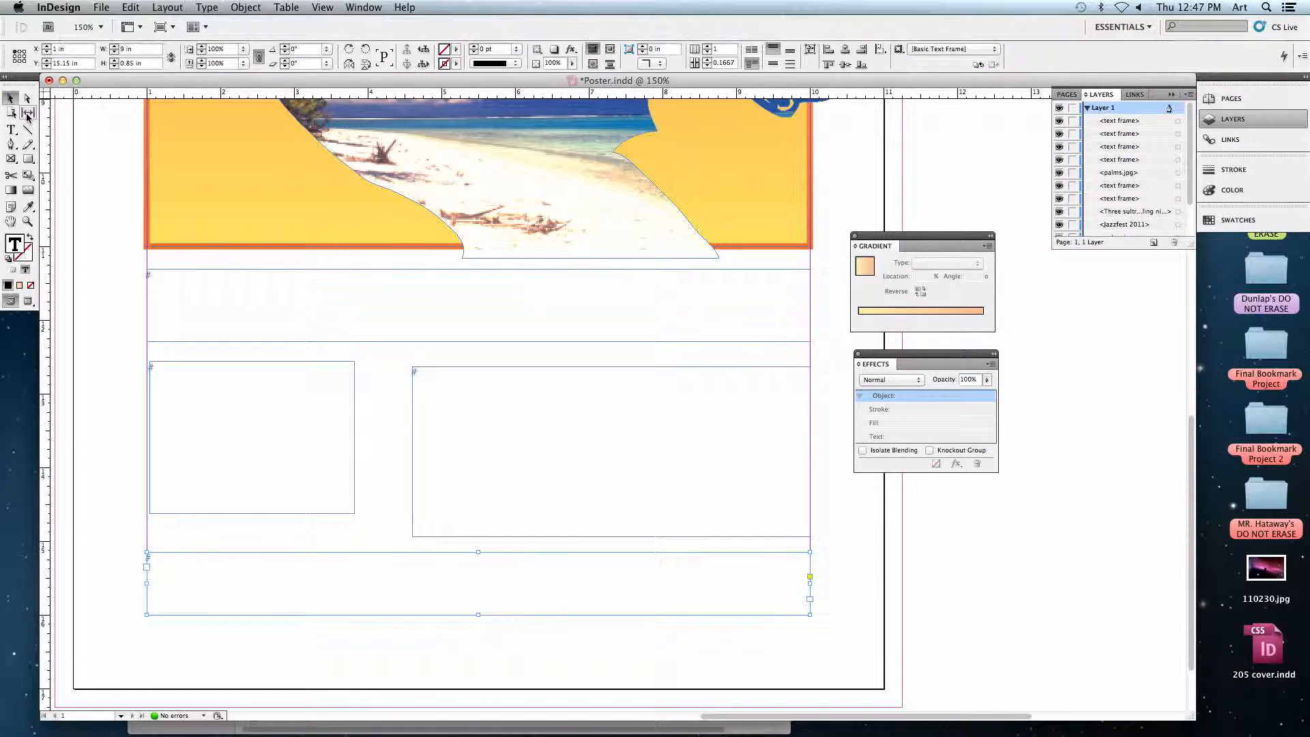
Hide the hidden characters in the document and deselect the bottom text frame.
left_click(207, 7)
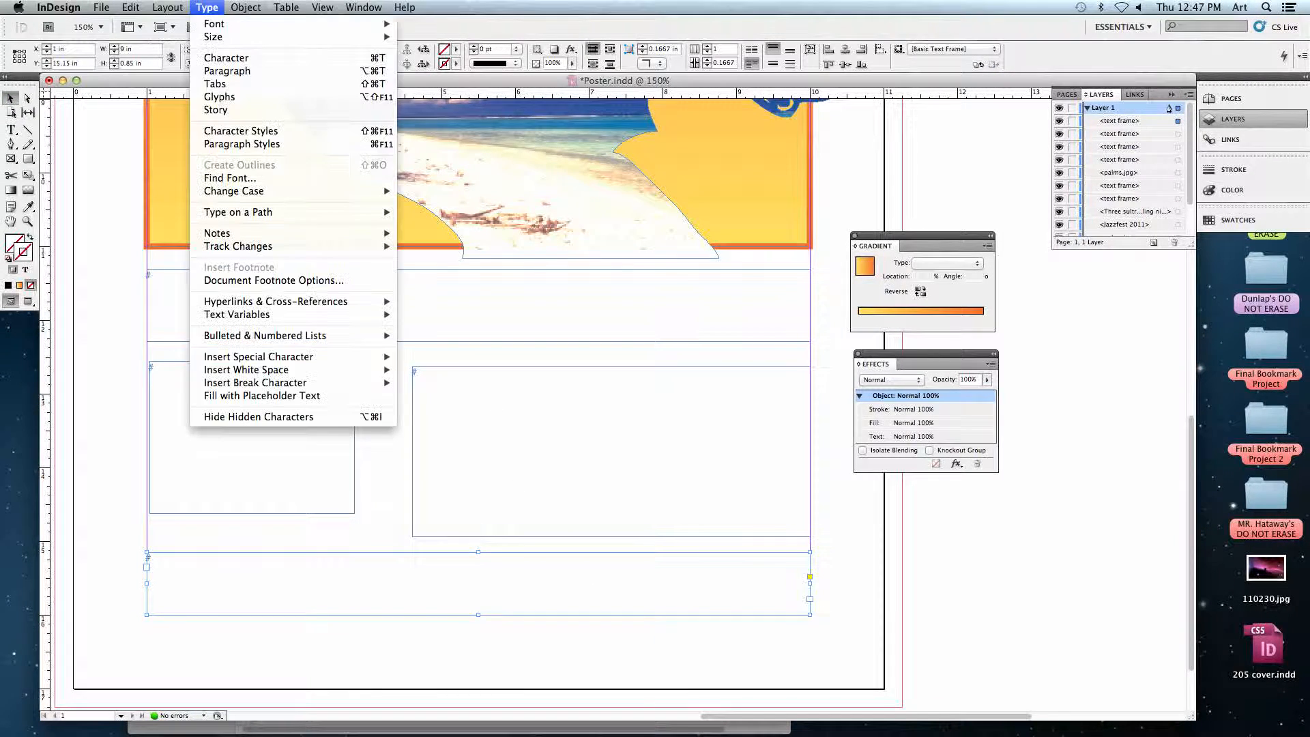
left_click(272, 416)
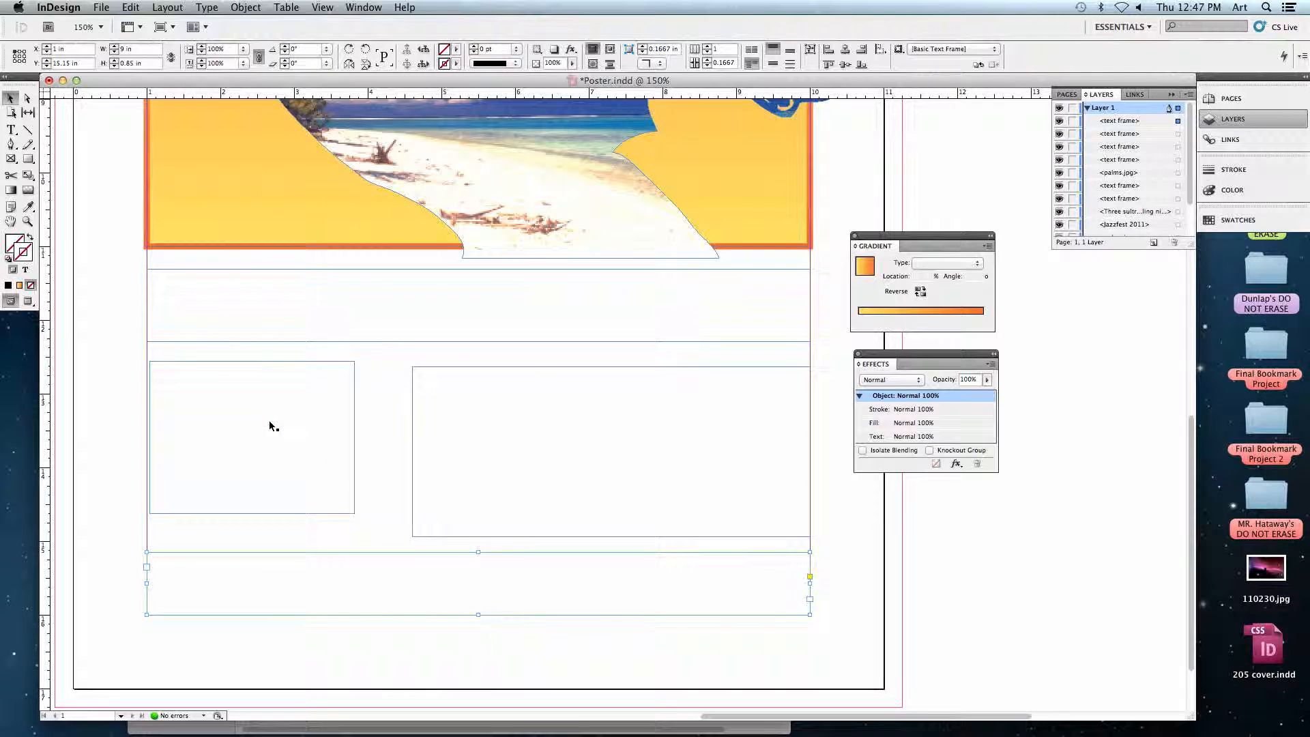
left_click(128, 326)
left_click_drag(117, 325, 104, 274)
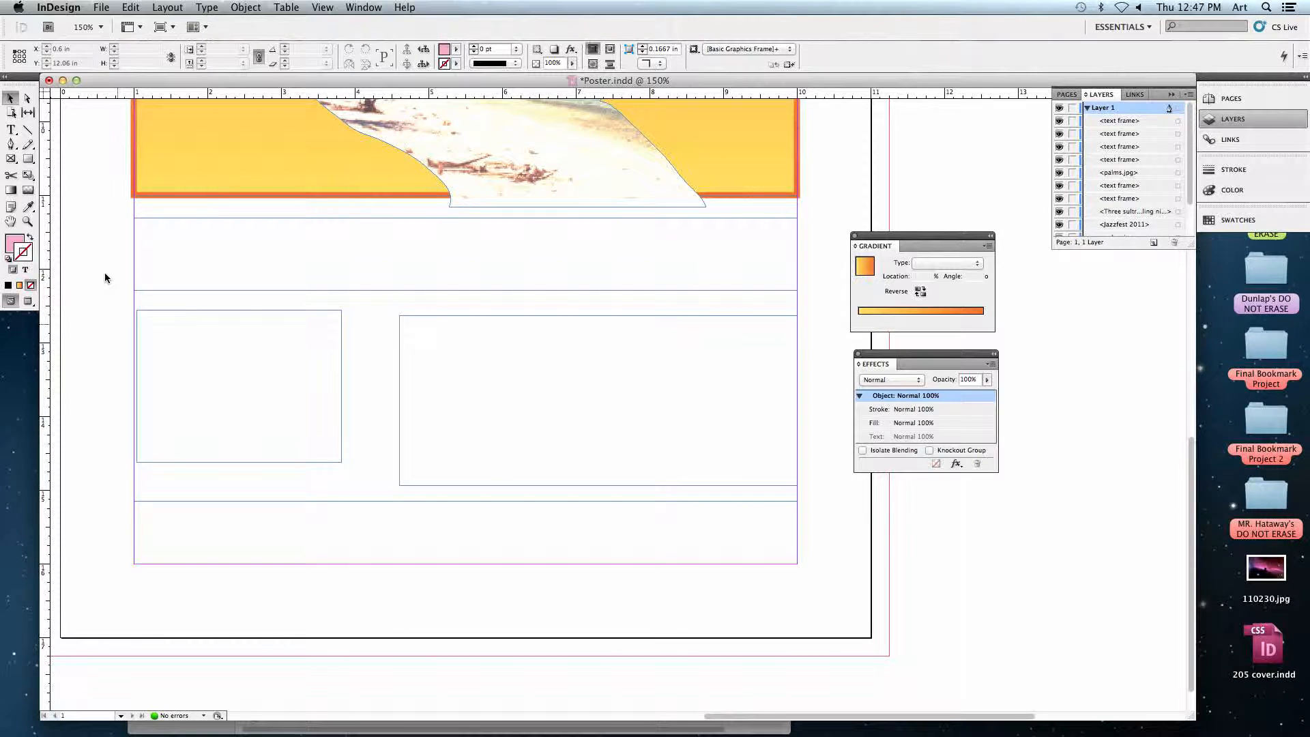
left_click(197, 254)
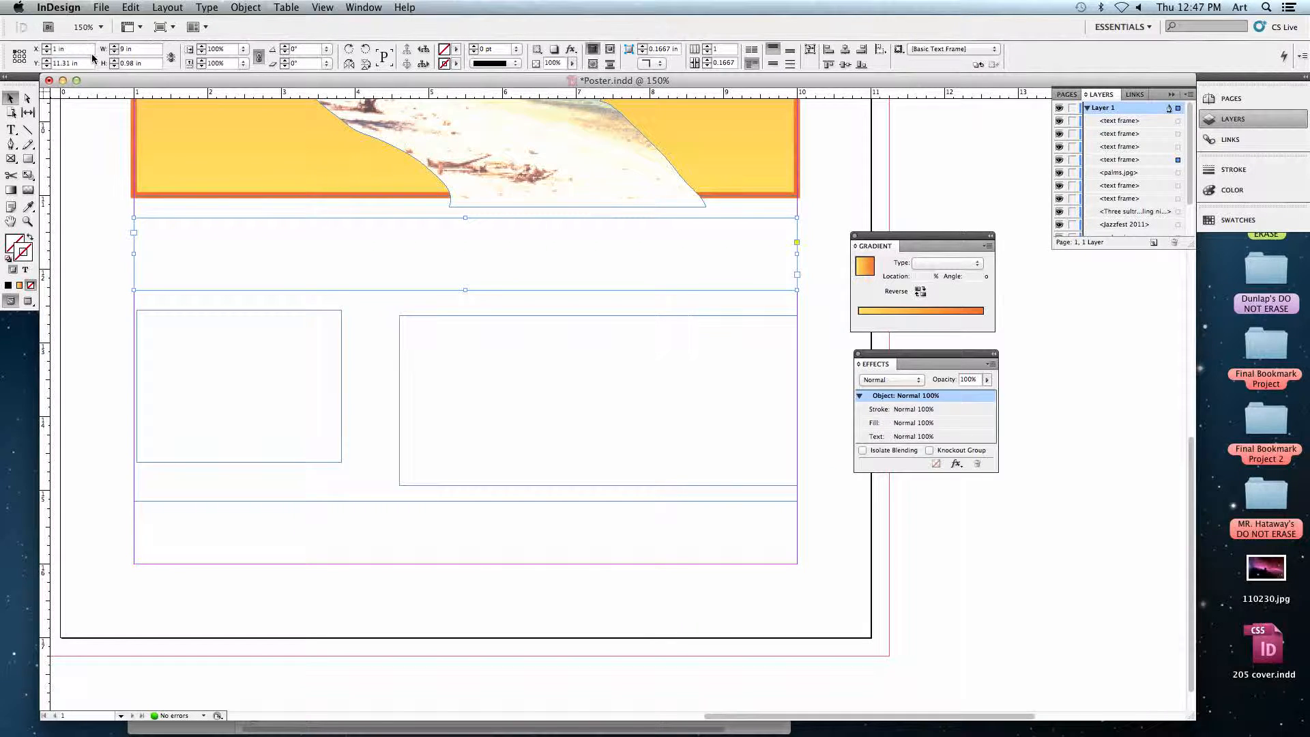
left_click(67, 51)
left_click(19, 56)
left_click(15, 51)
key("Tab")
type("12")
key("Tab")
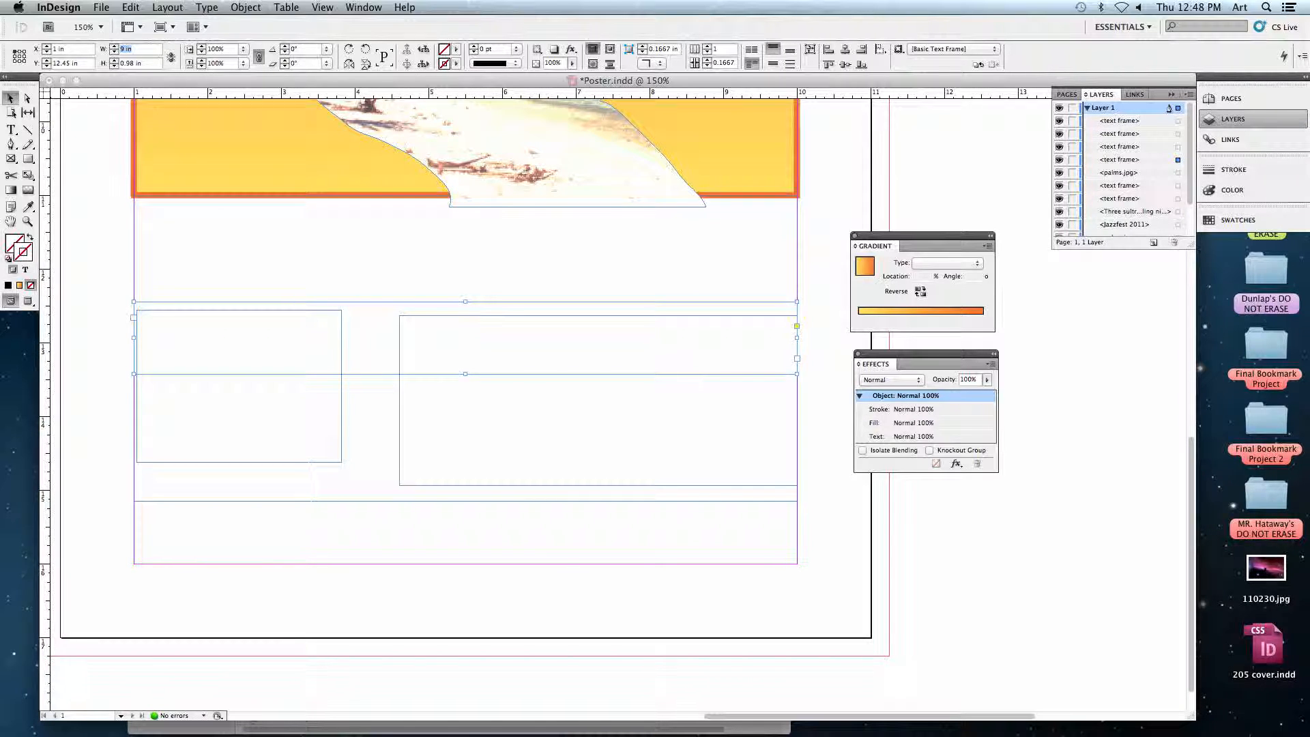
key("super+z")
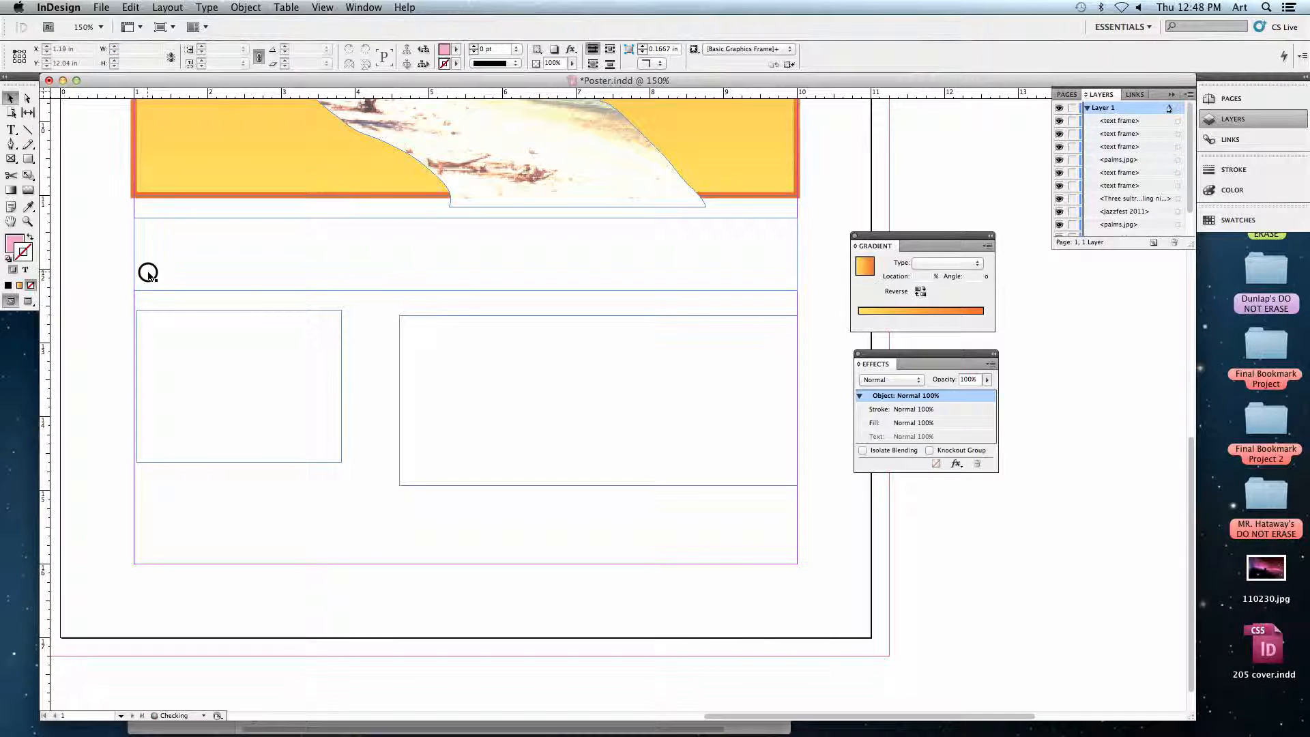
Set the headline text frame's Y position to 11.25 in, its width to 9 in and its height to 1 in.
left_click(83, 62)
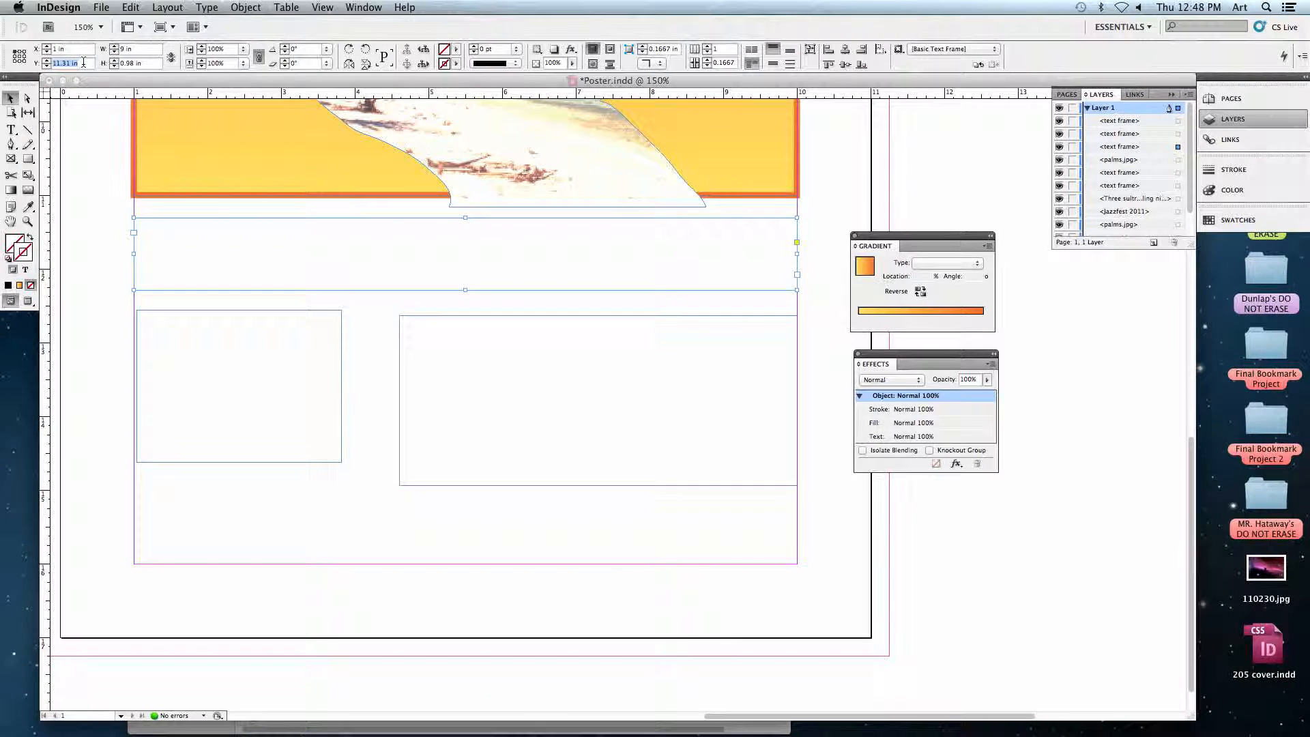
type("11")
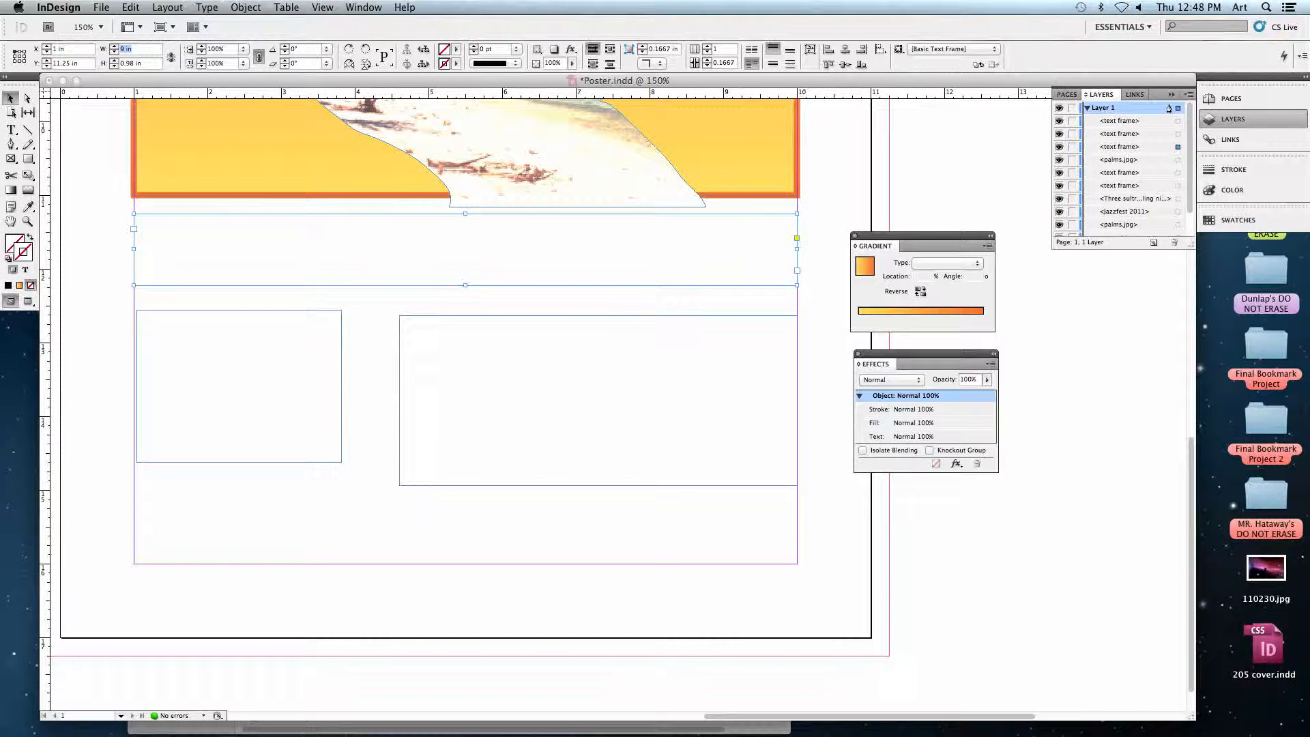
type("1")
key("Tab")
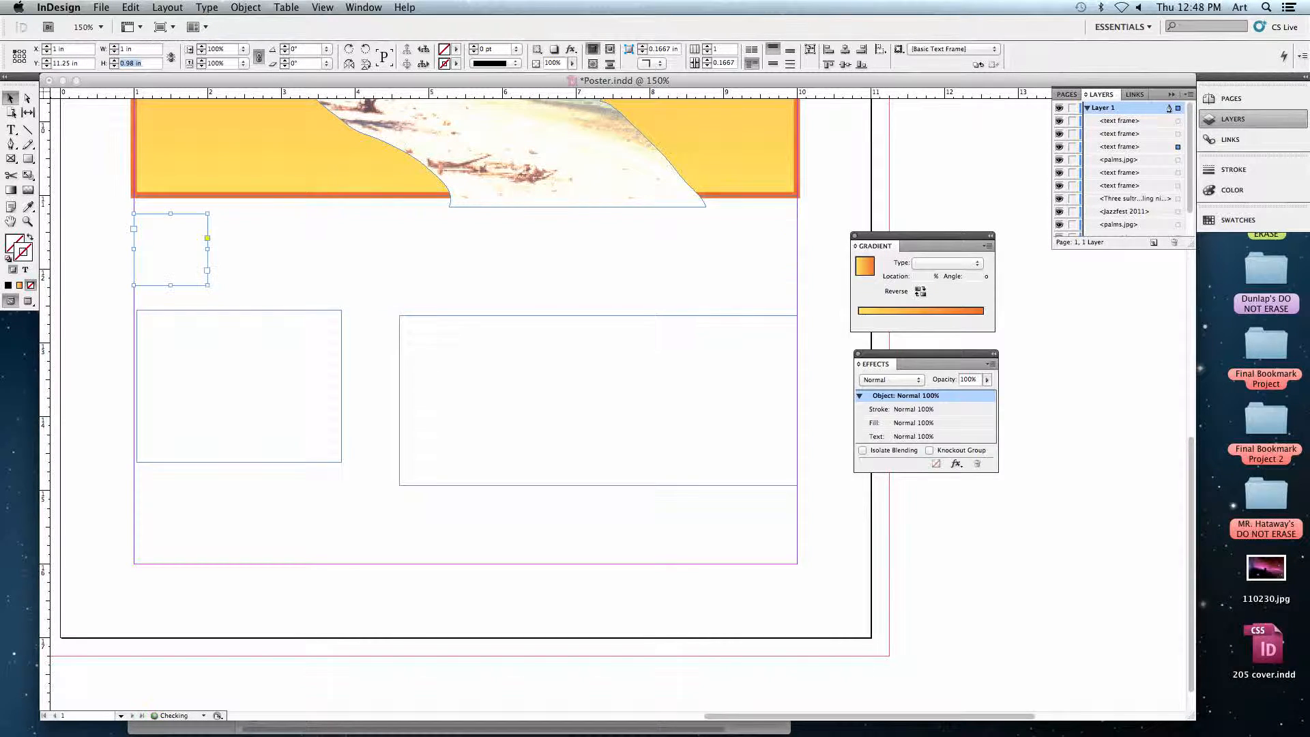
type("99")
key("Tab")
type("1")
key("Return")
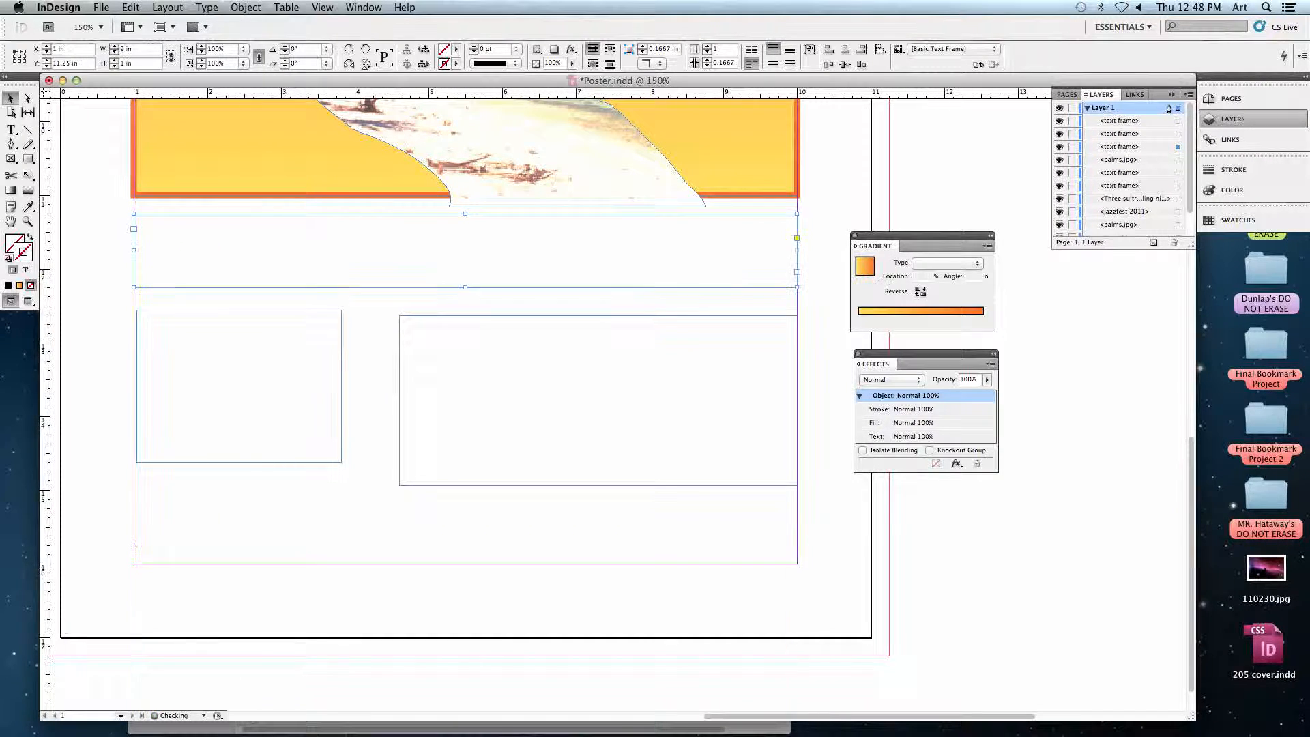
Set the left column text frame's Y position to 12.45 in, its width to 3.2 in and its height to 3.55 in.
left_click(161, 342)
left_click(79, 53)
double_click(79, 53)
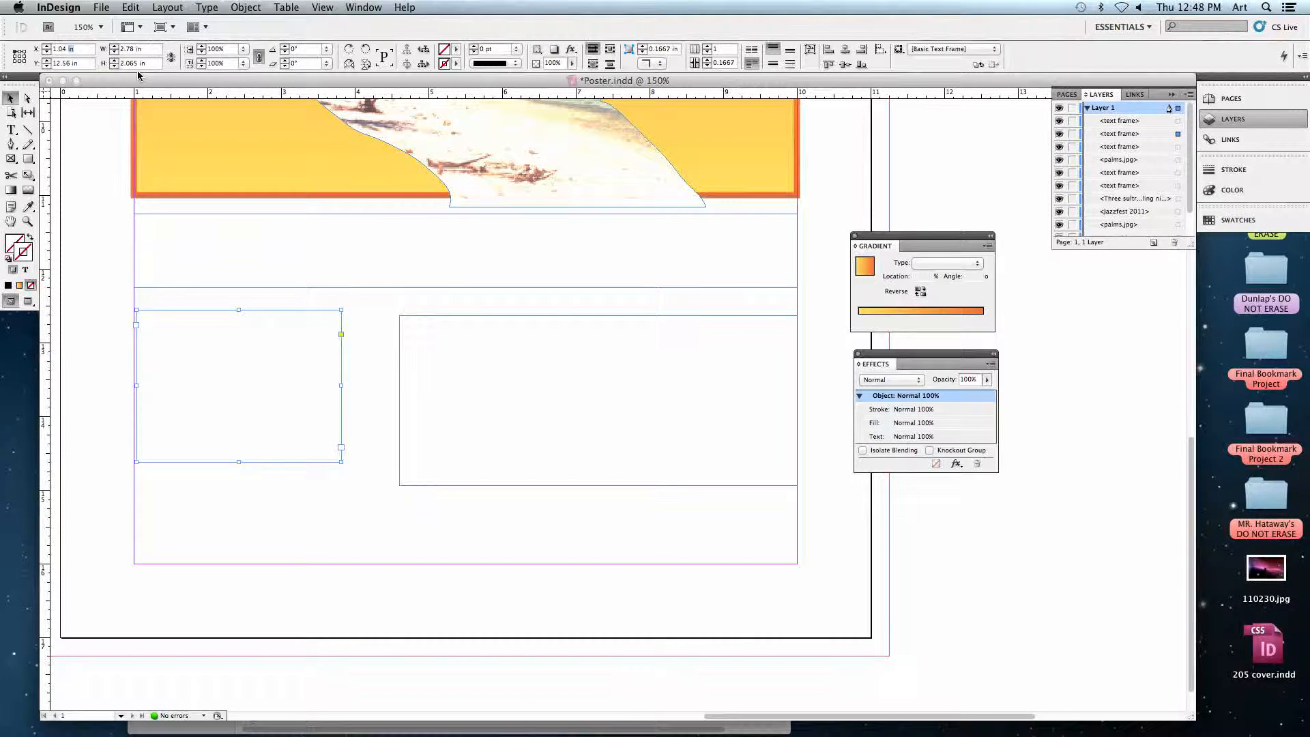
type("1")
key("Tab")
type("12.45")
key("Tab")
type("3.2")
key("Tab")
type("3")
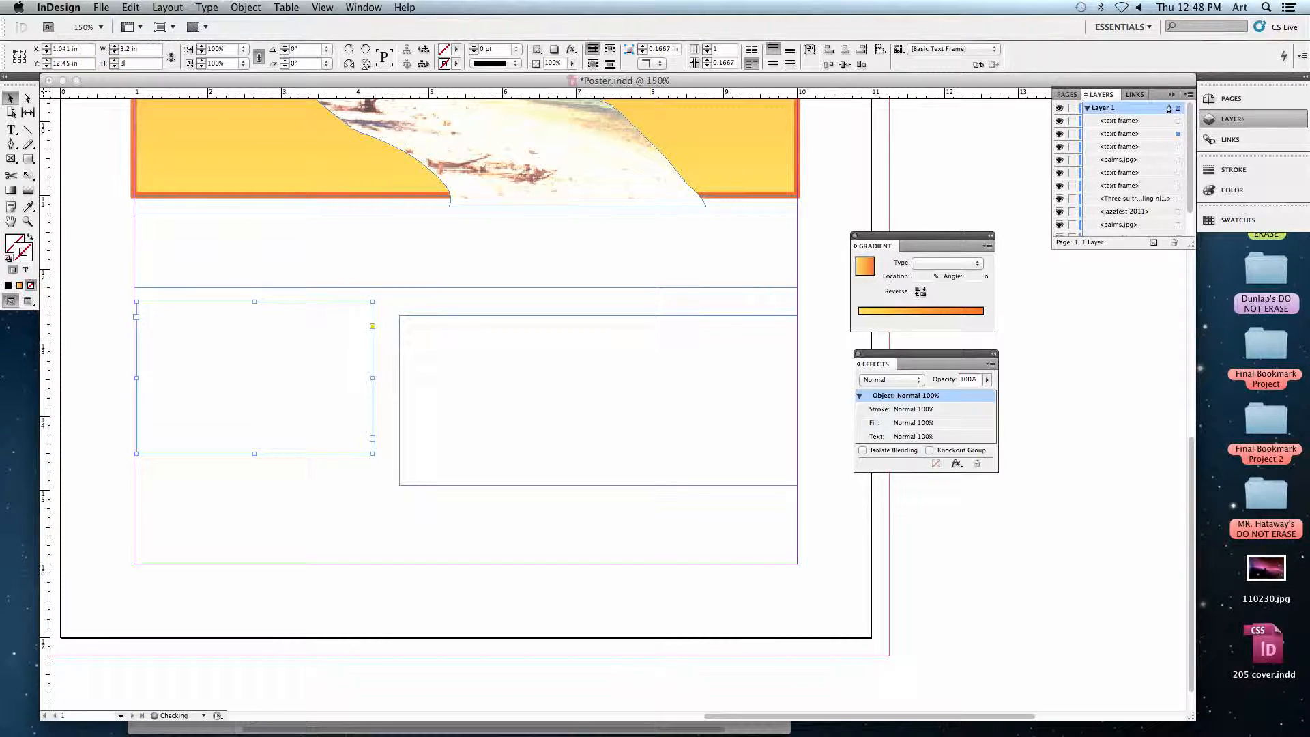
type(".55")
key("Return")
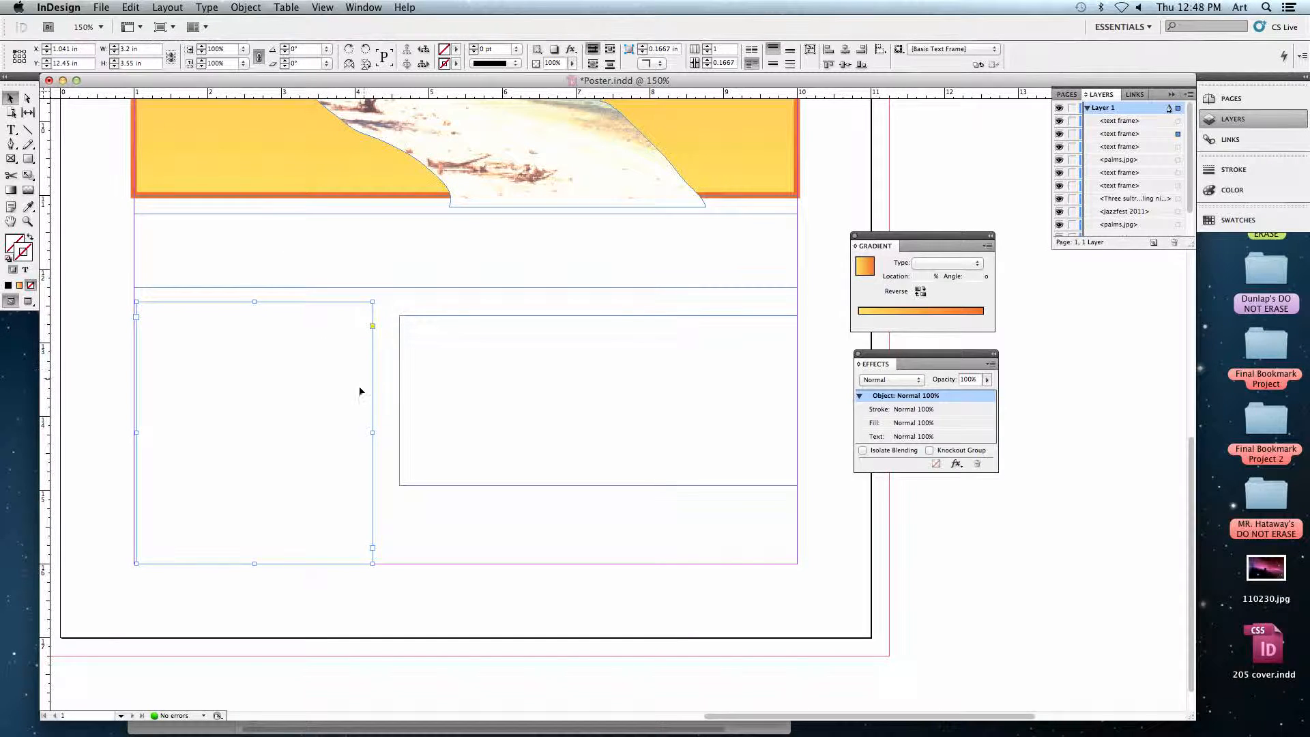
Set the right column text frame to X 5 in and Y 12.45 in, 5 in wide and 3.55 in high, and deselect it.
left_click(443, 378)
left_click(81, 48)
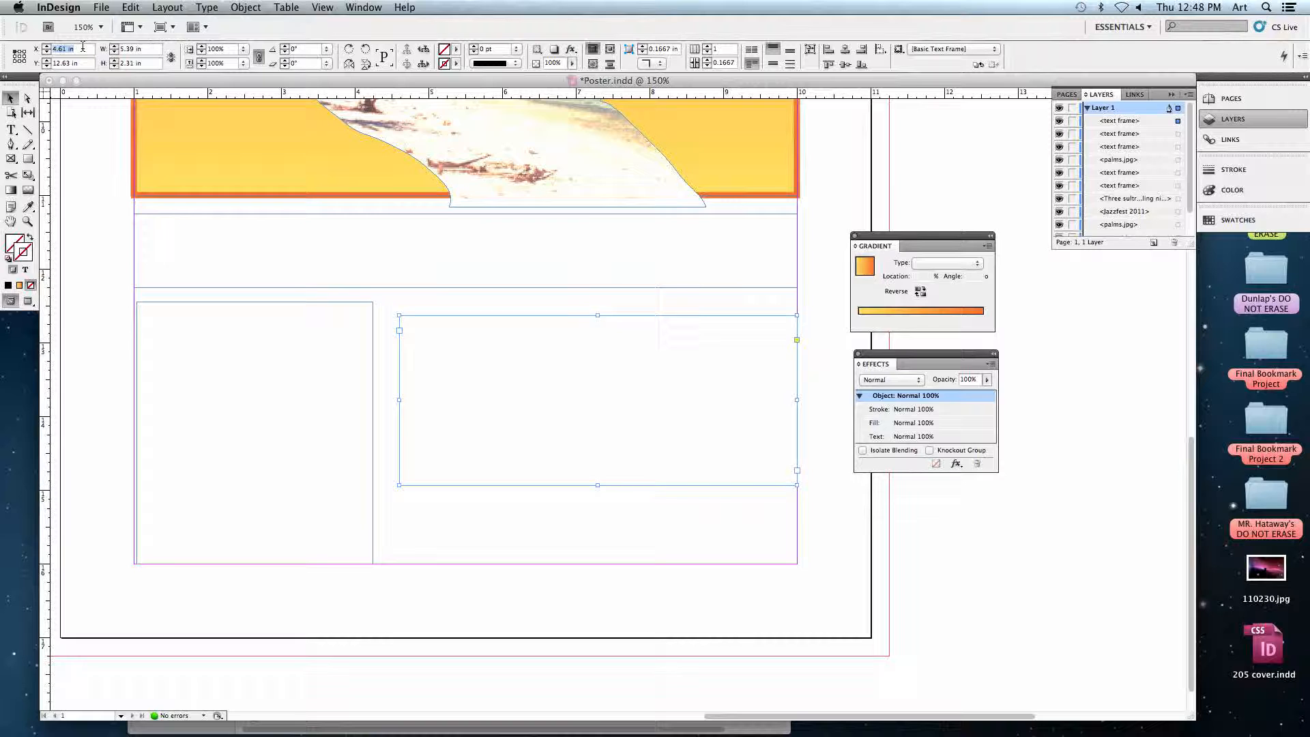
type("5")
key("Tab")
type("1")
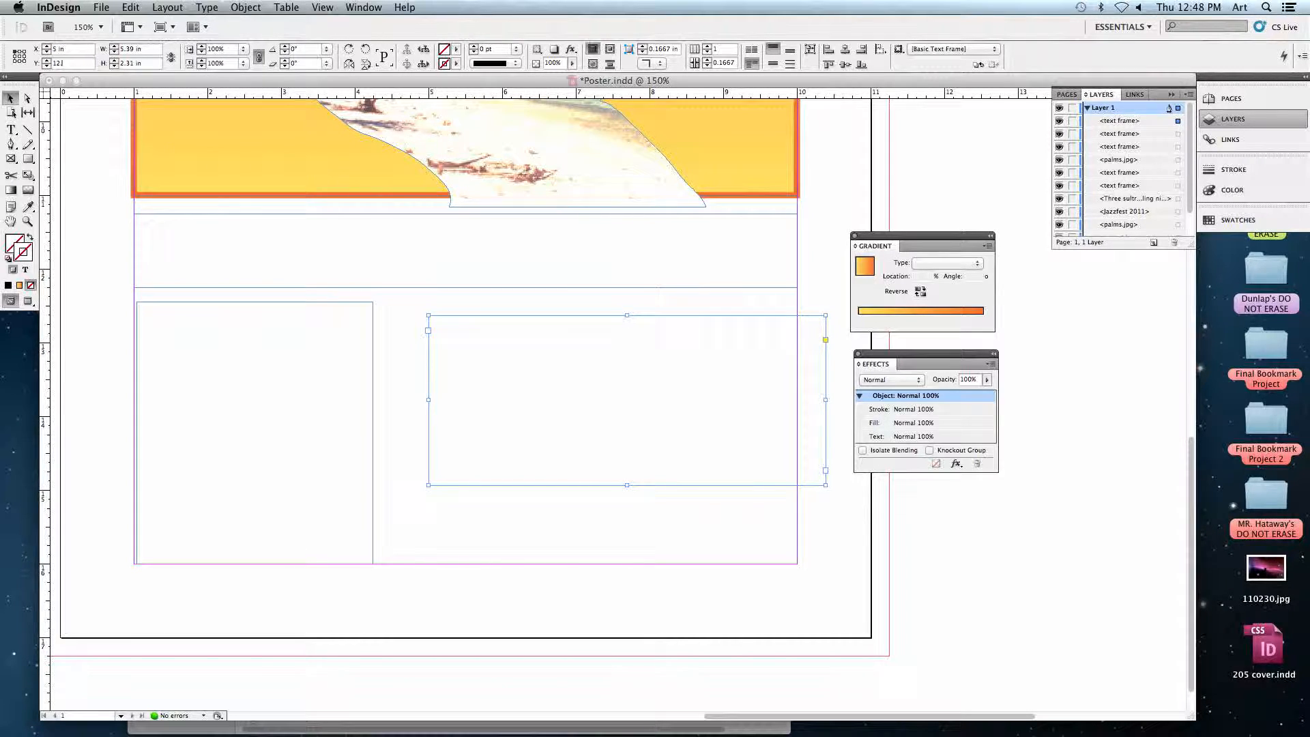
type("2.45")
key("Tab")
type("5")
key("Tab")
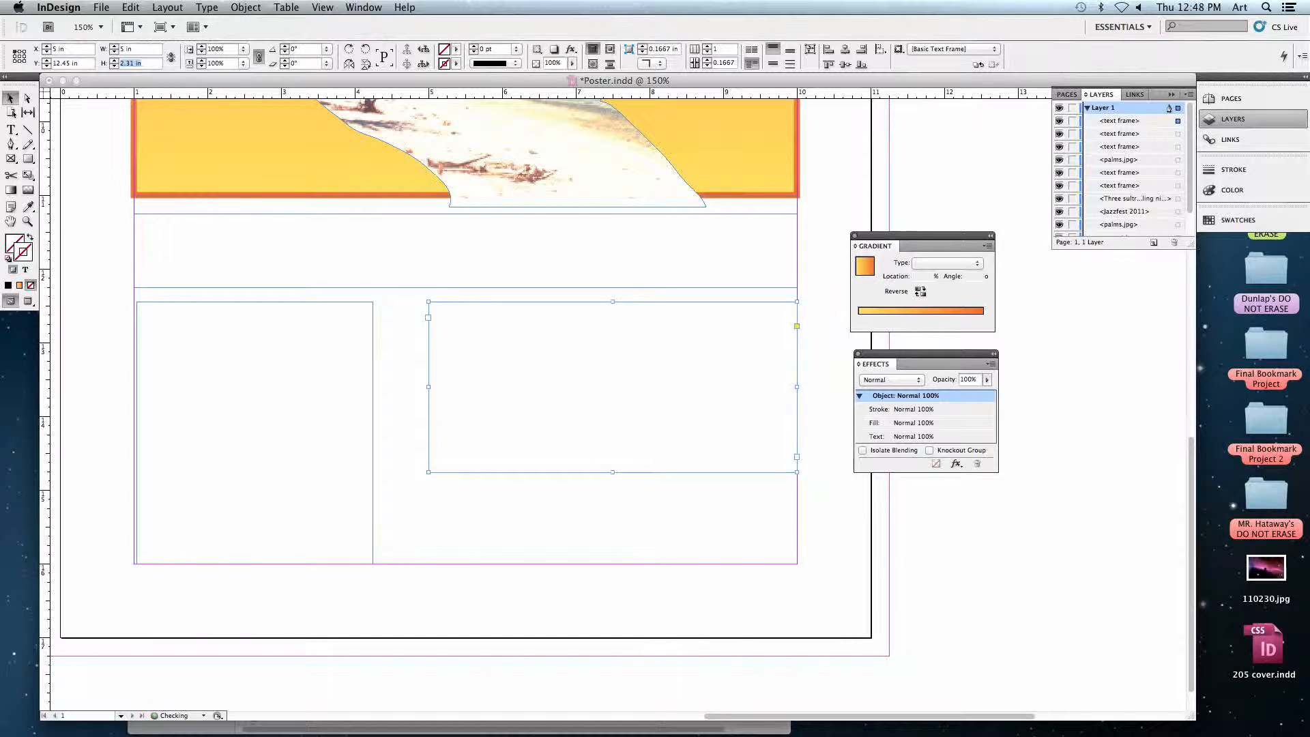
type("3.55")
key("Return")
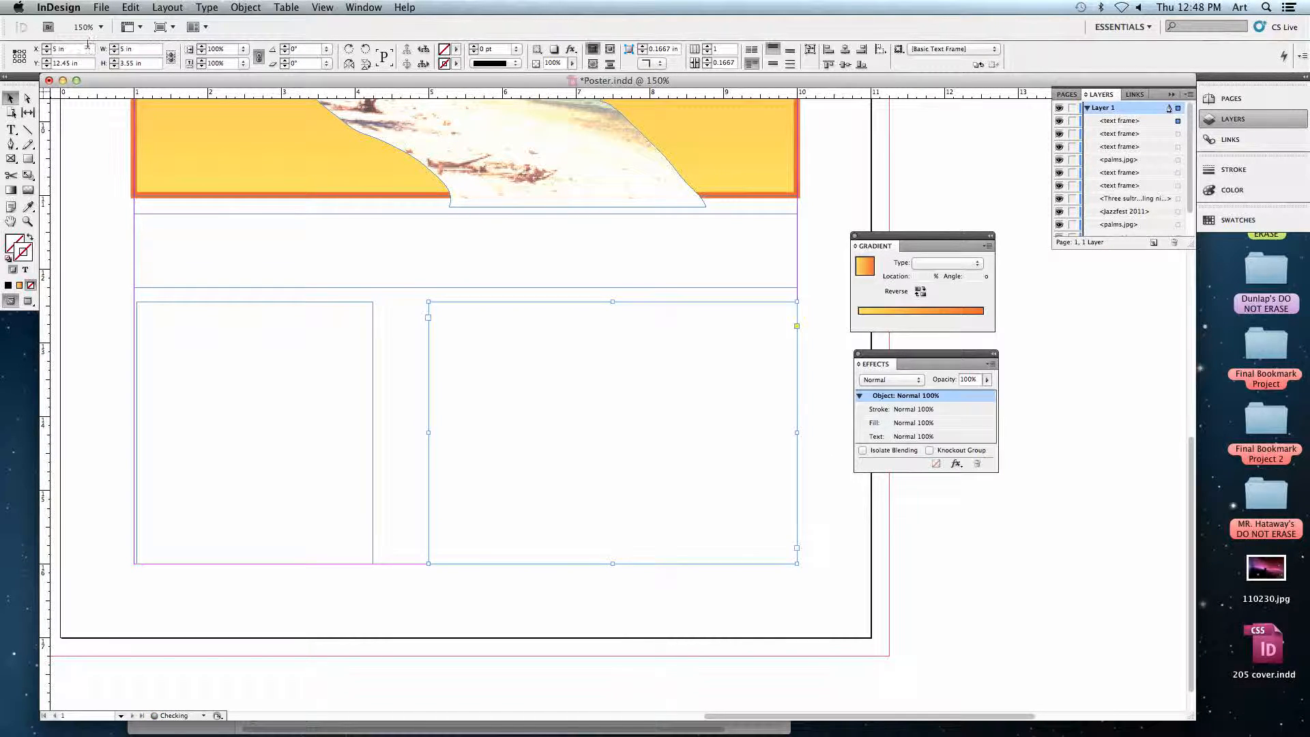
left_click(134, 623)
Draw a text frame below the bottom margin and set it to Y 16.1 in, 9 in wide and 0.5 in high.
scroll(157, 610, "down", 2)
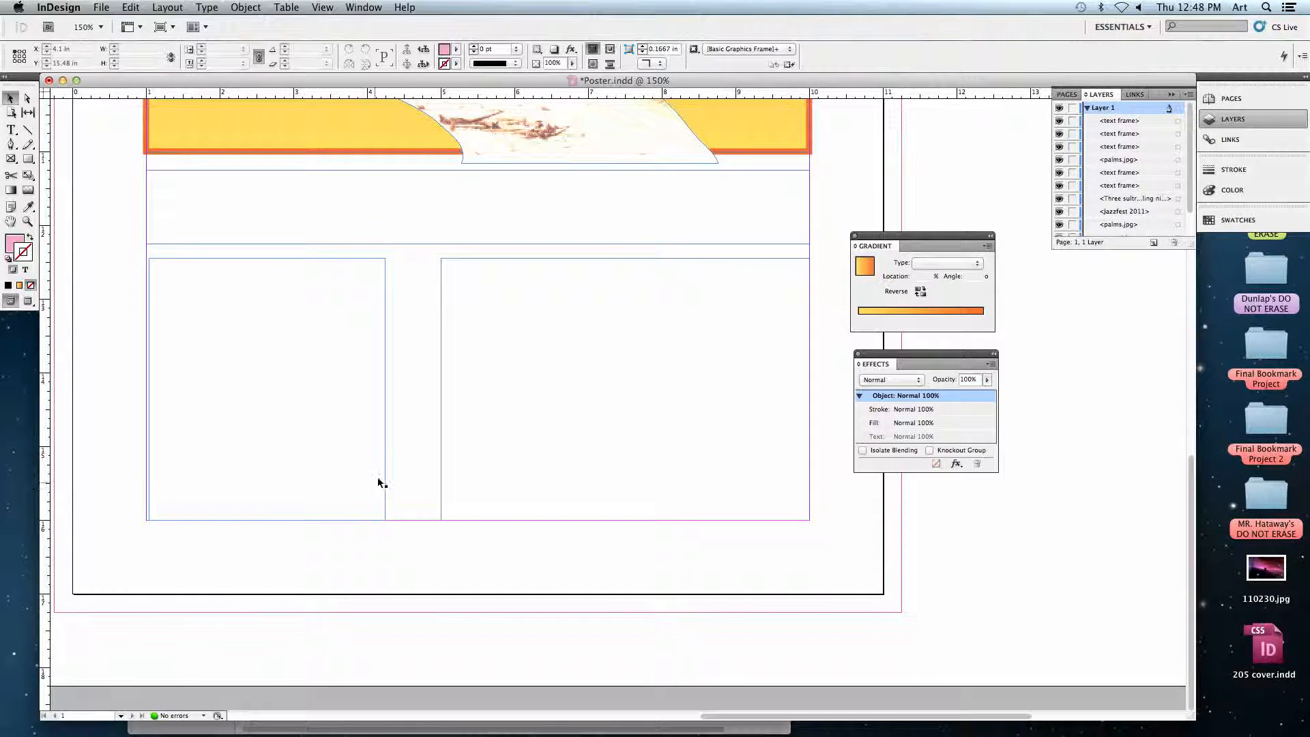
left_click_drag(156, 484, 954, 571)
left_click(11, 131)
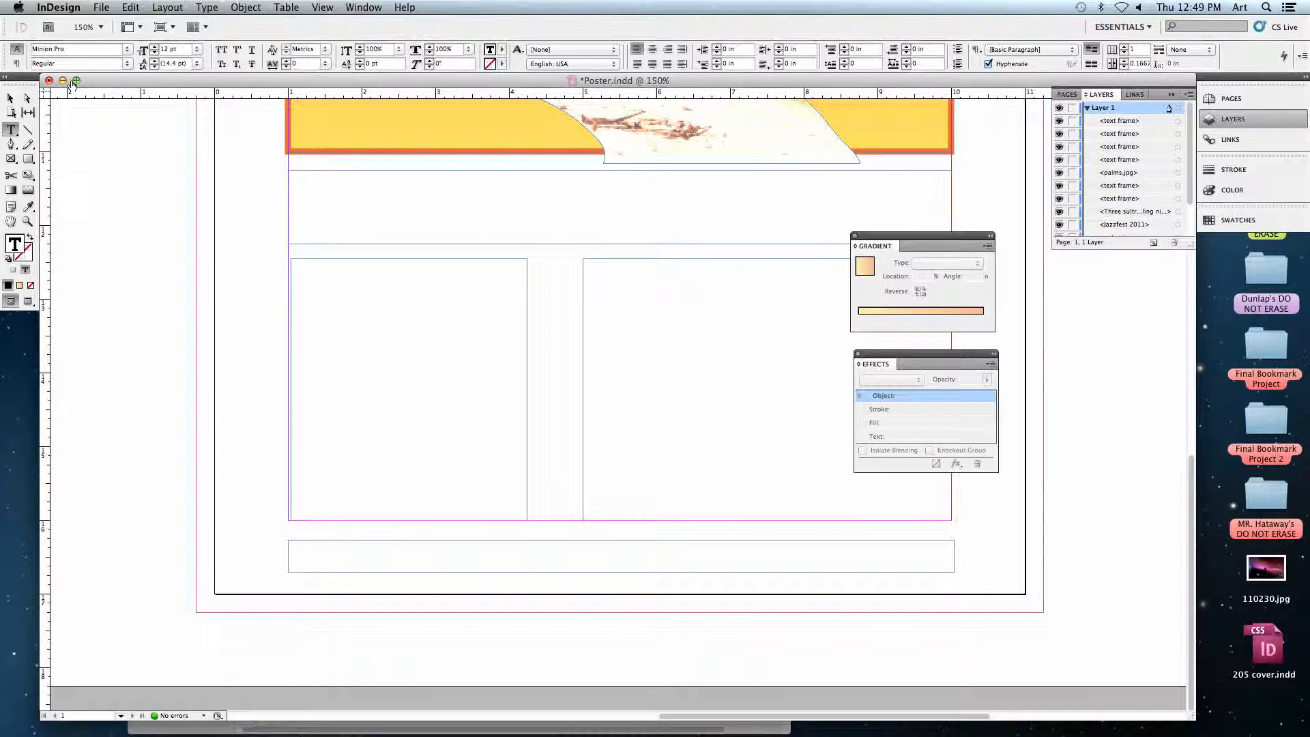
left_click(10, 98)
left_click(79, 48)
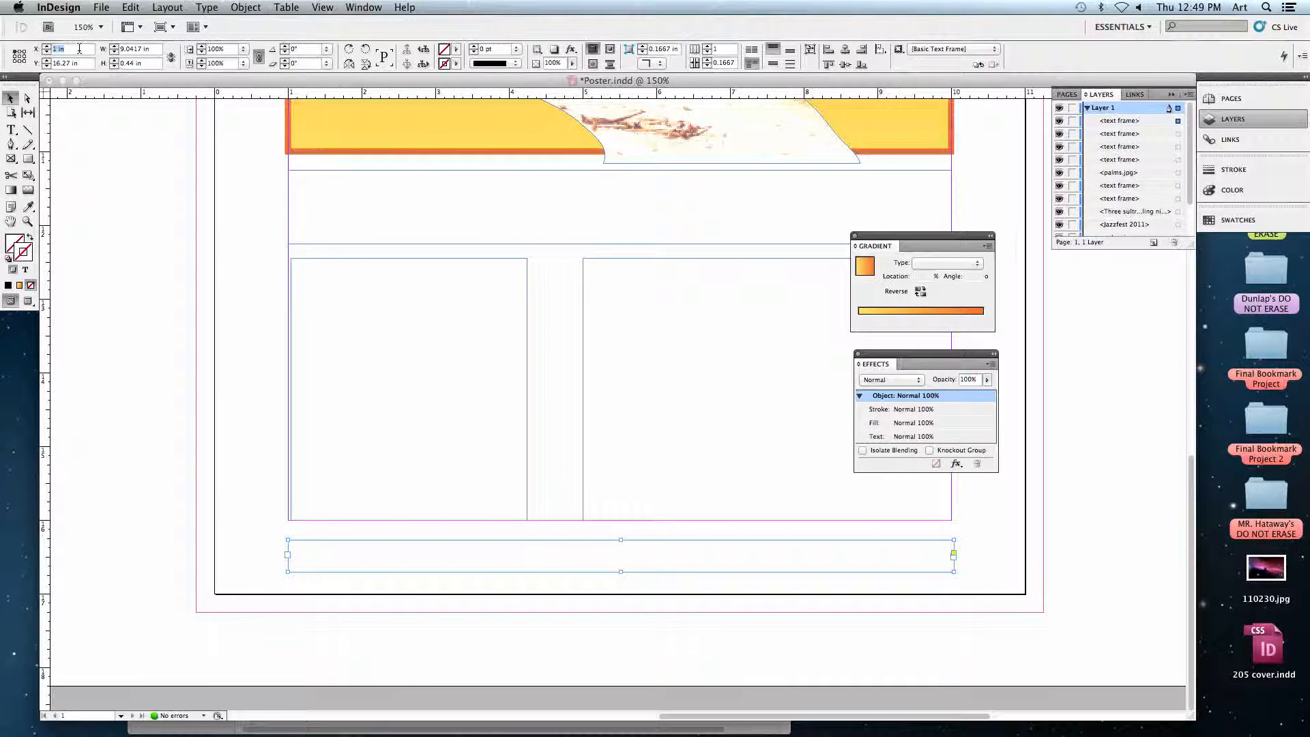
key("Tab")
type("16.1")
key("Tab")
type("9")
key("Tab")
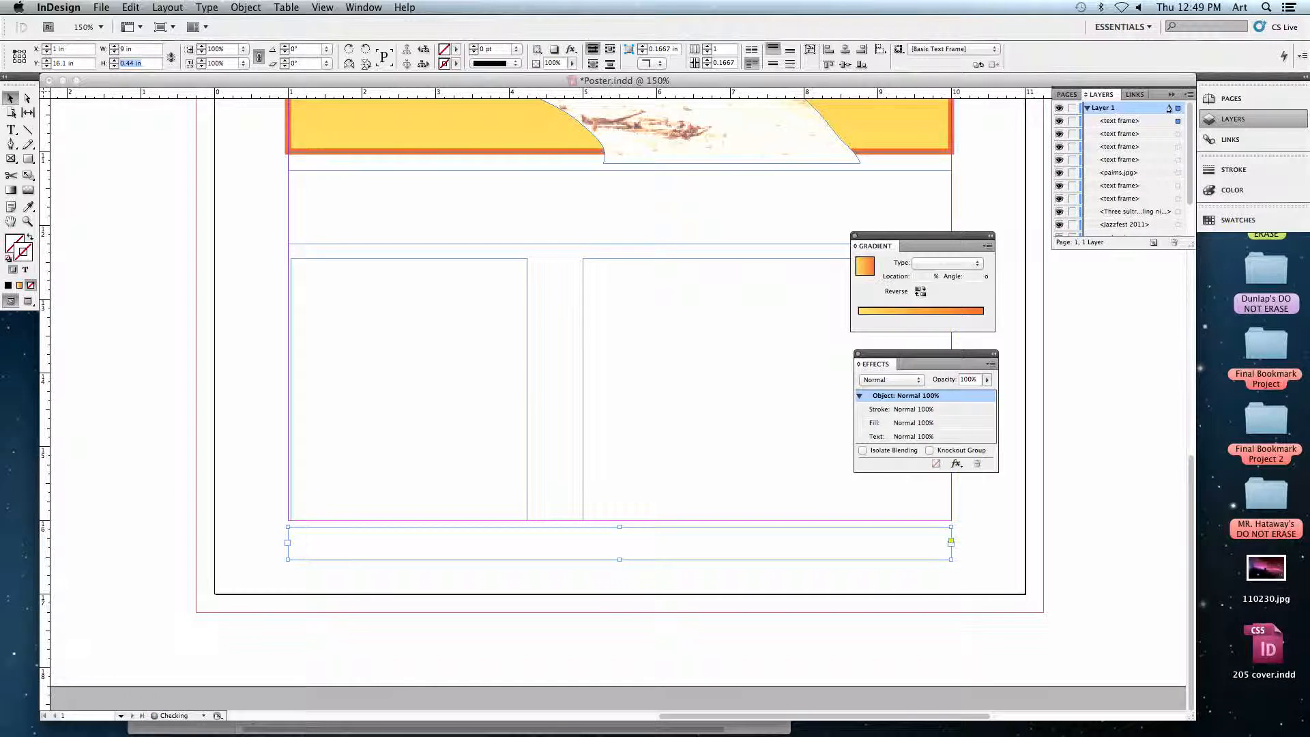
type(".5")
key("Return")
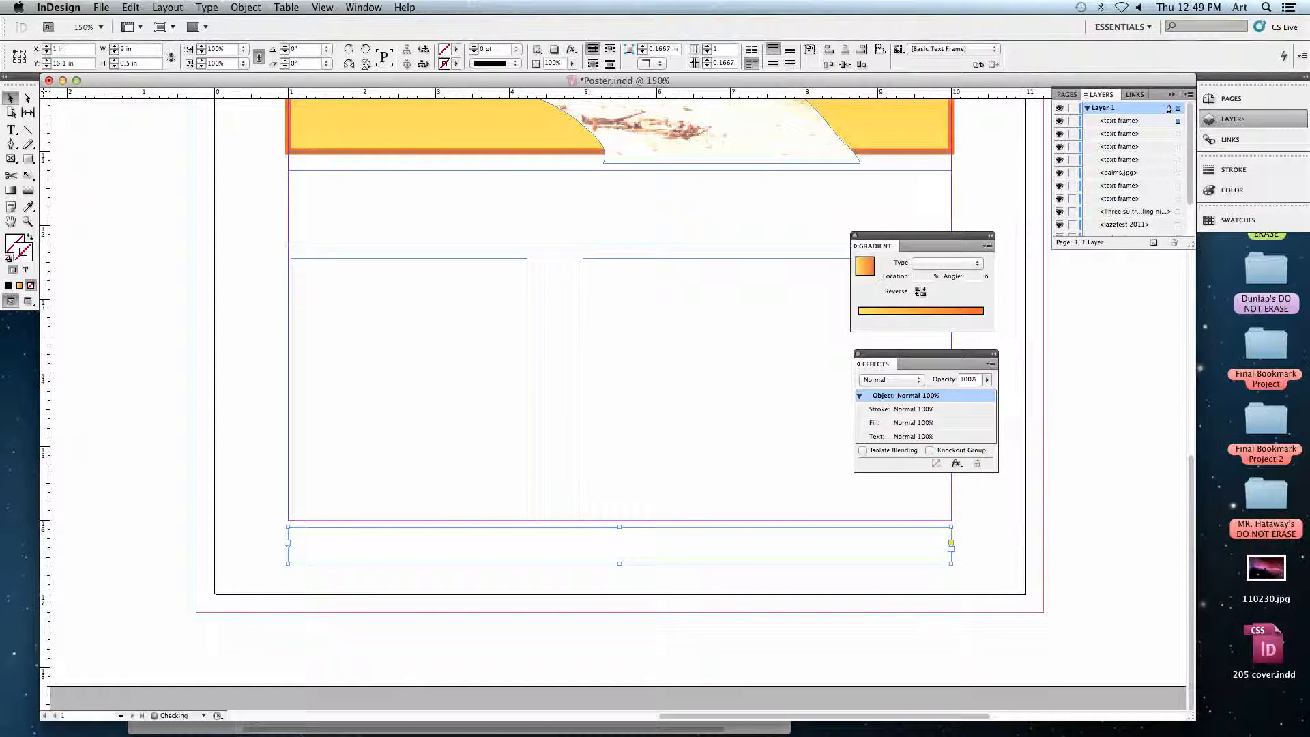
left_click(155, 305)
Nudge the left column text frame to about X 1.01 in so it meets the left margin, and deselect it.
left_click_drag(219, 316, 82, 284)
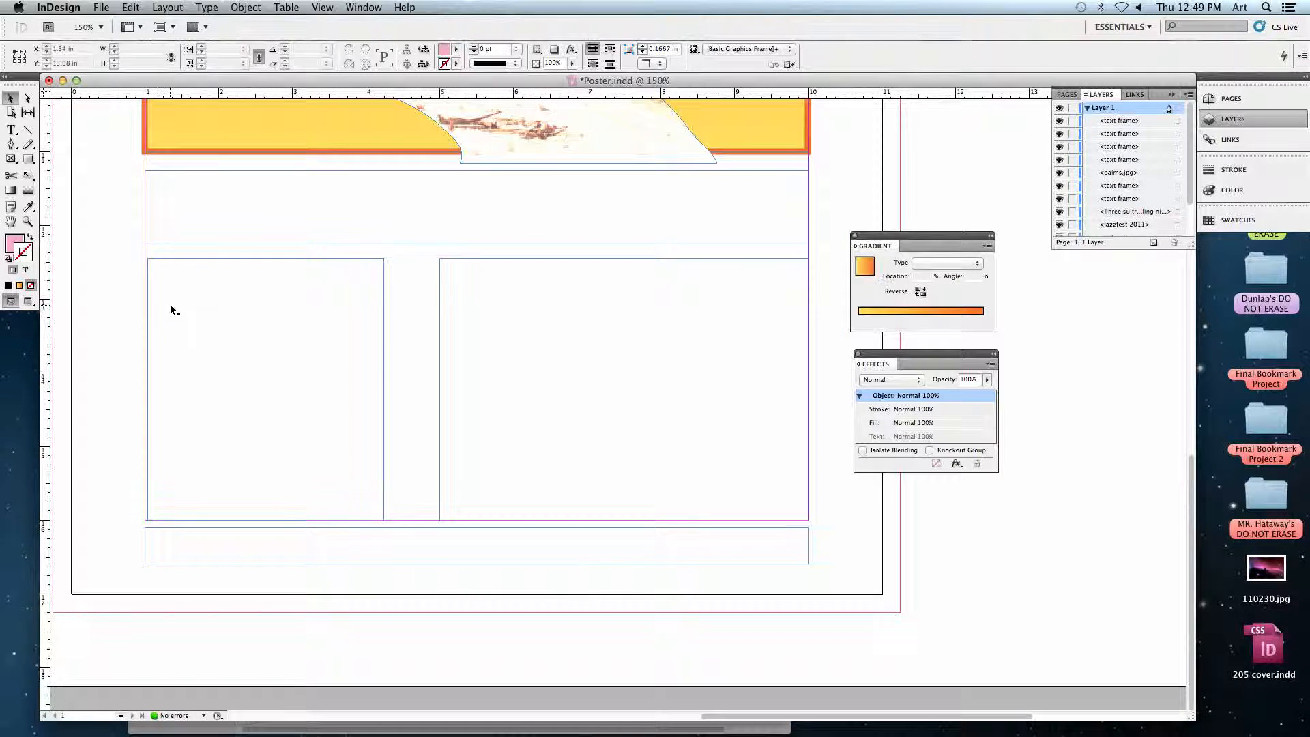
left_click(183, 269)
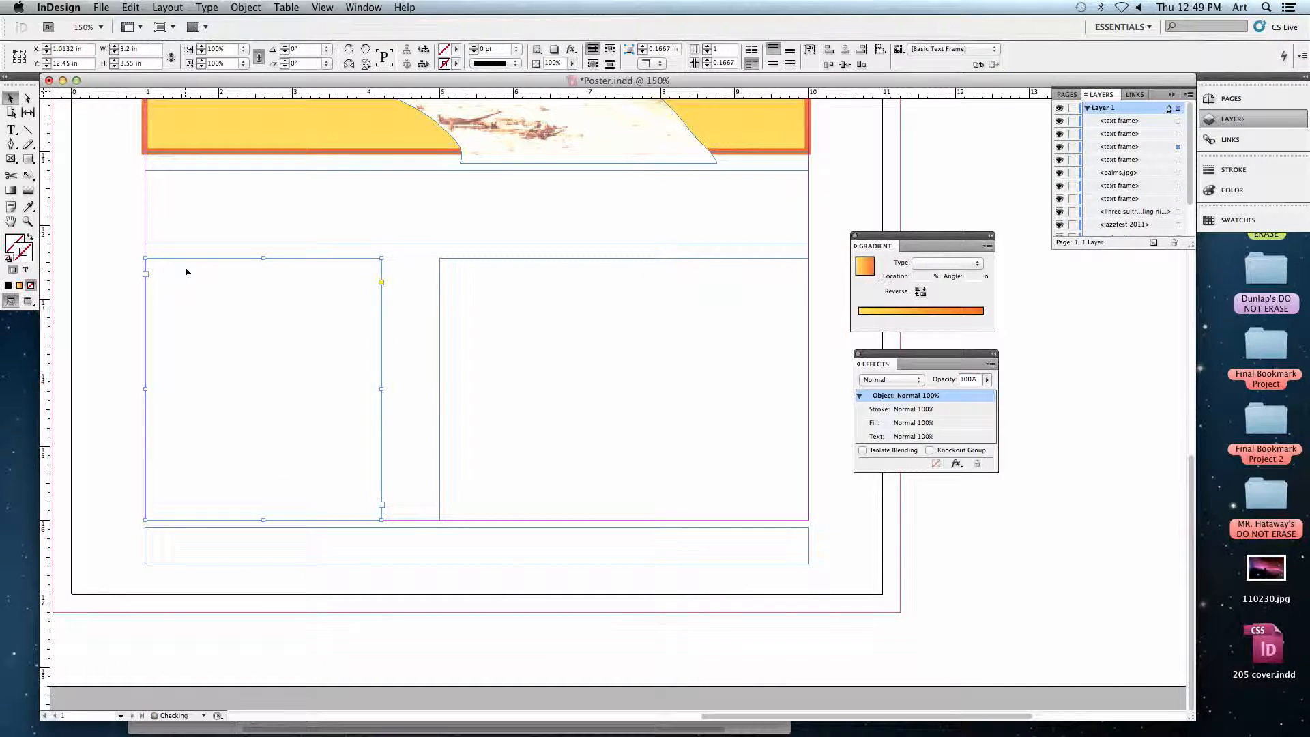
left_click(60, 333)
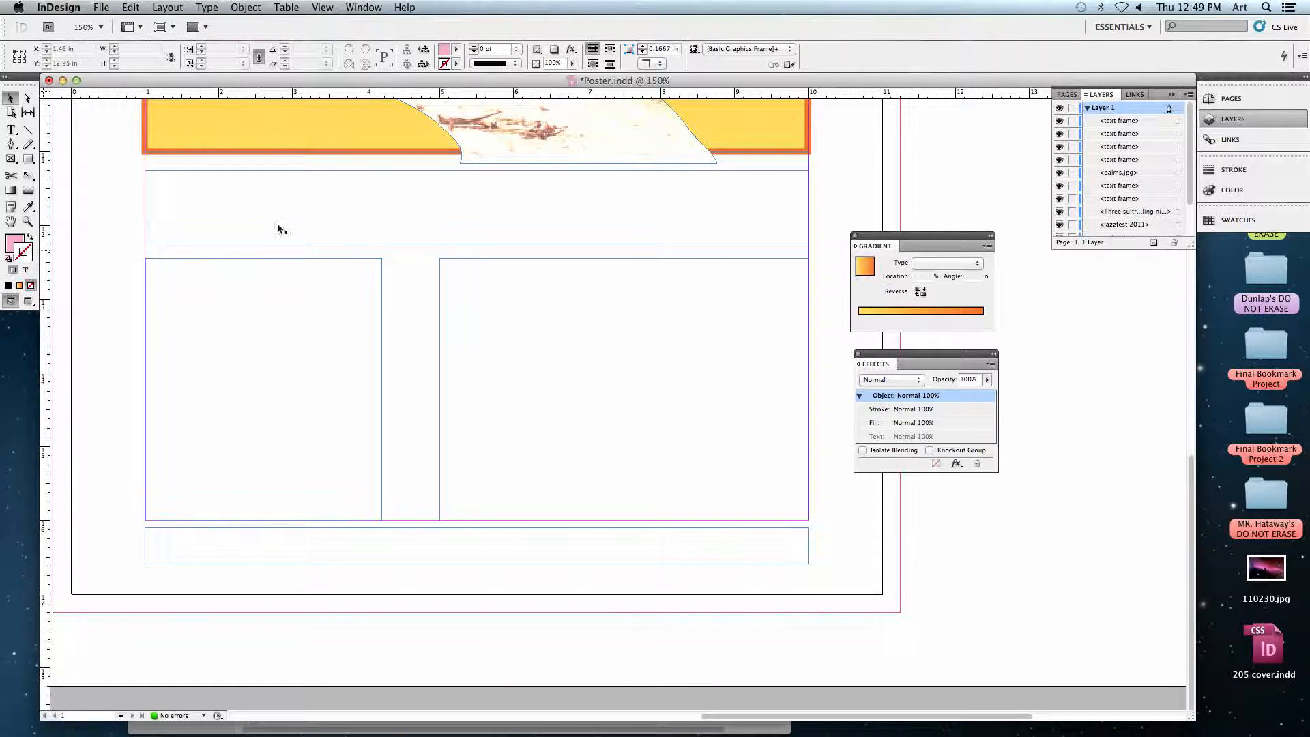
Preview jazzfest.doc from the Jazz folder and place it in the headline text frame.
left_click(252, 209)
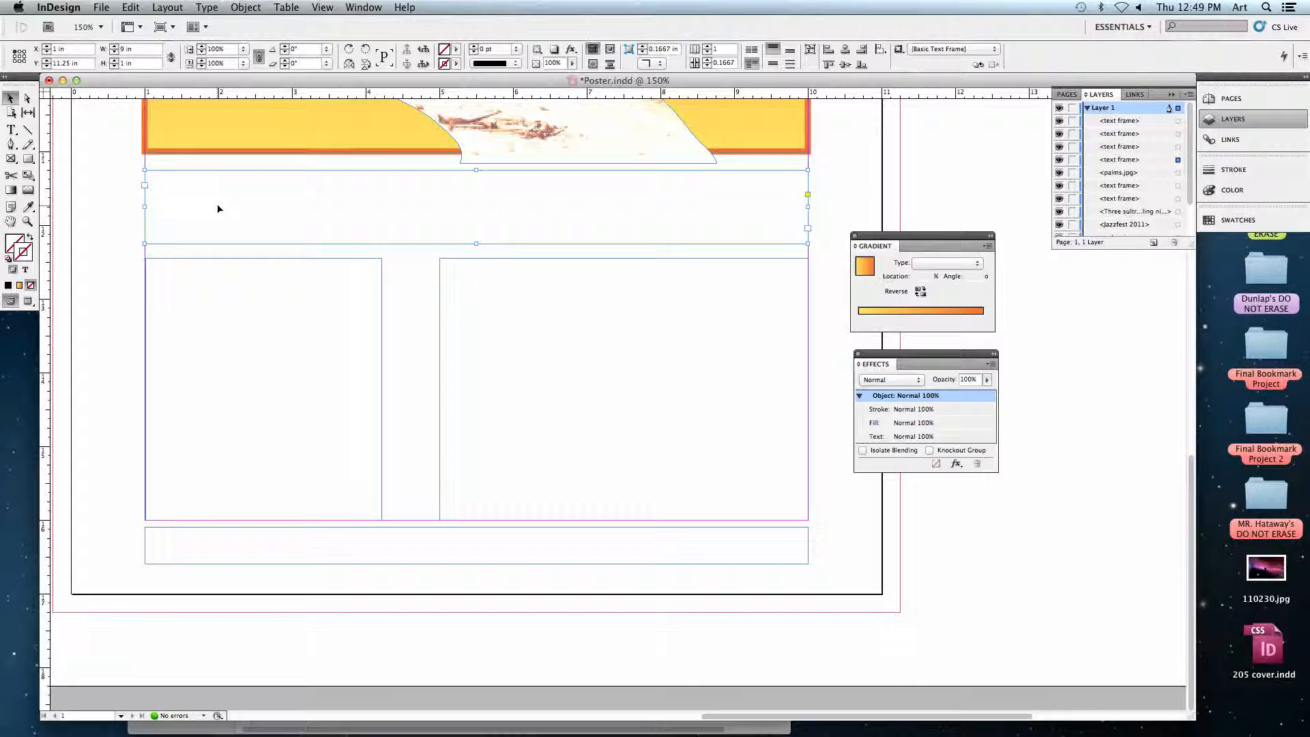
key("super+d")
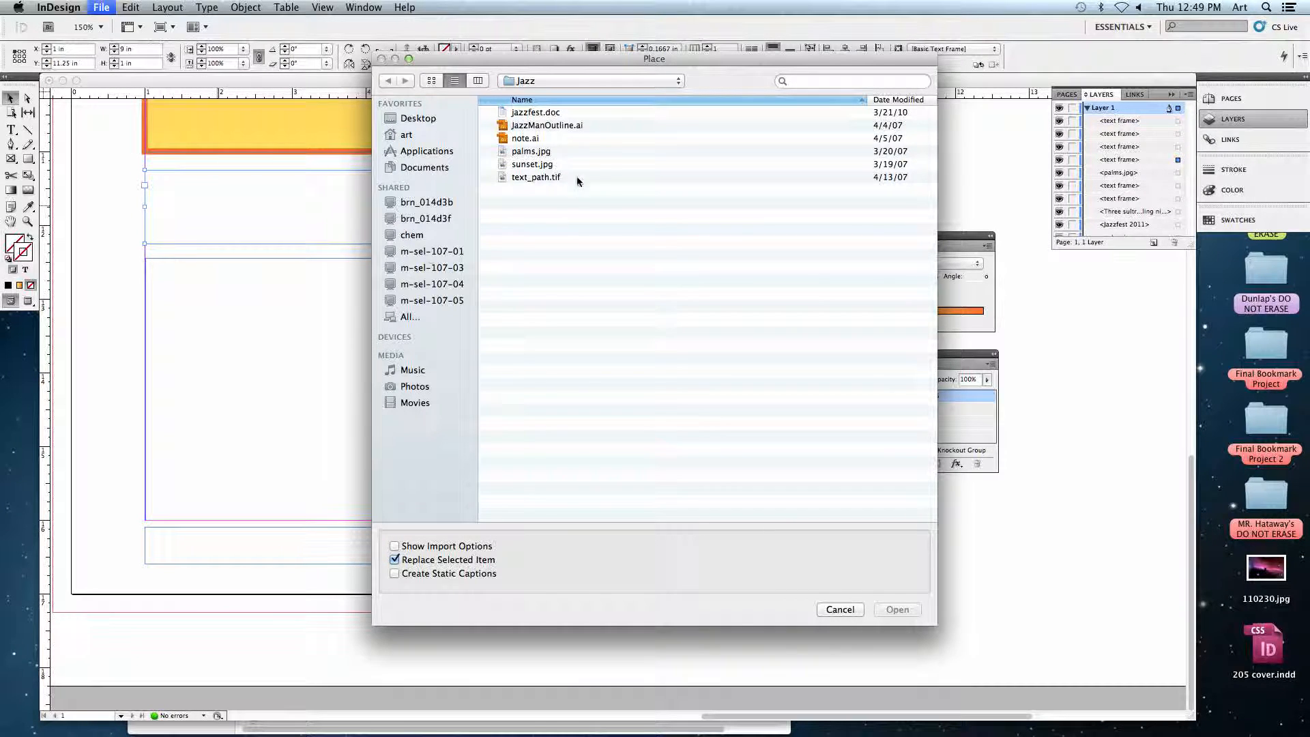
left_click(531, 113)
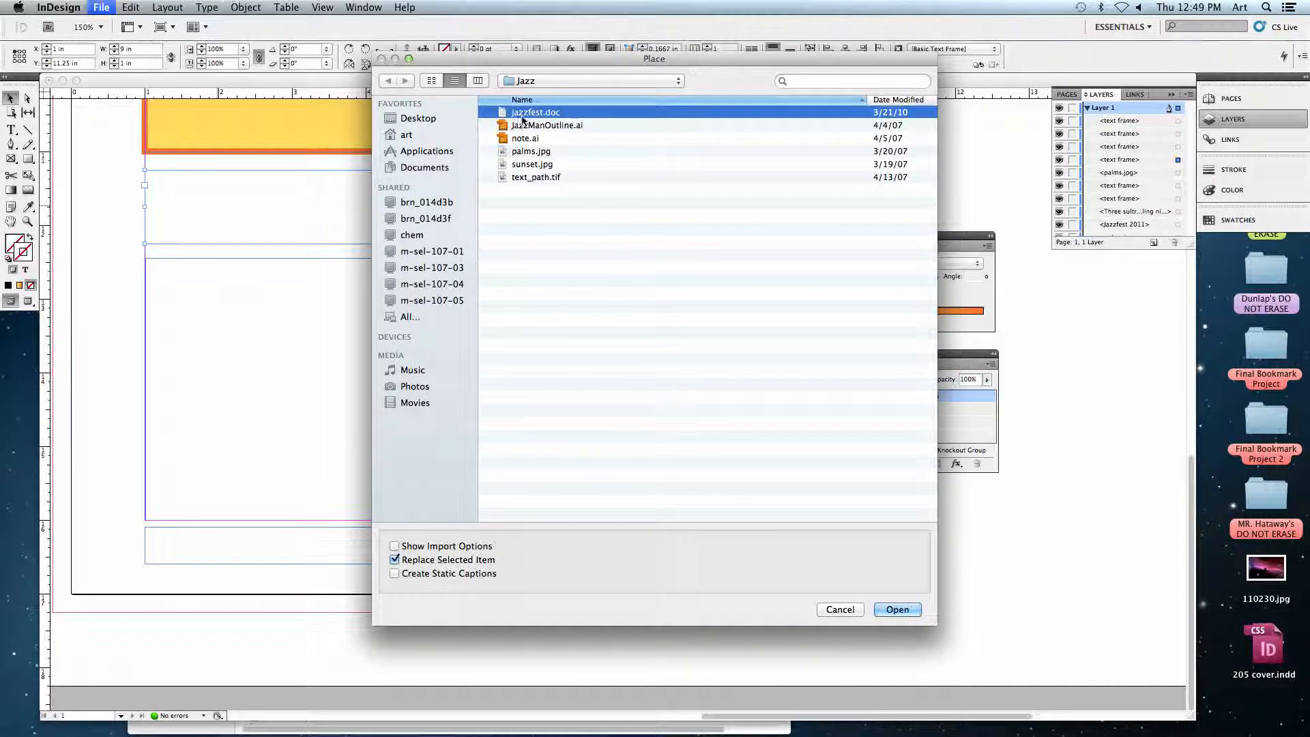
key("space")
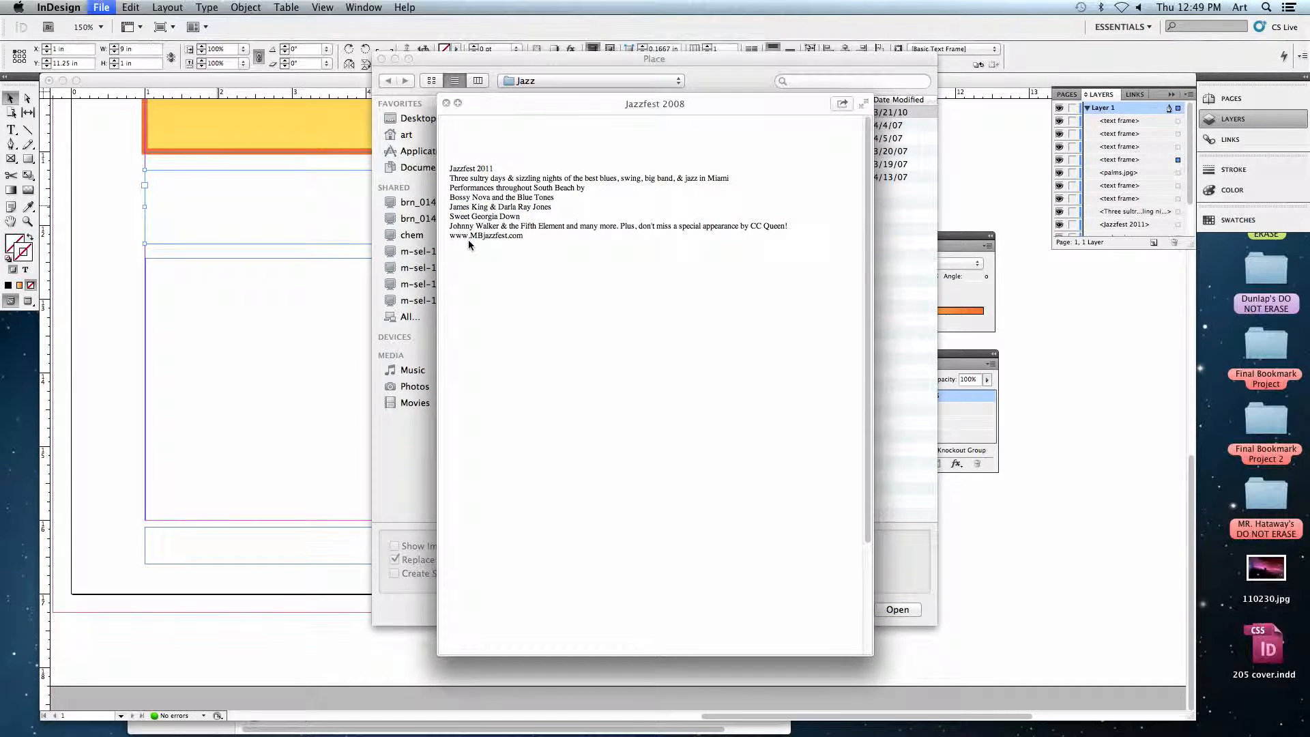
key("space")
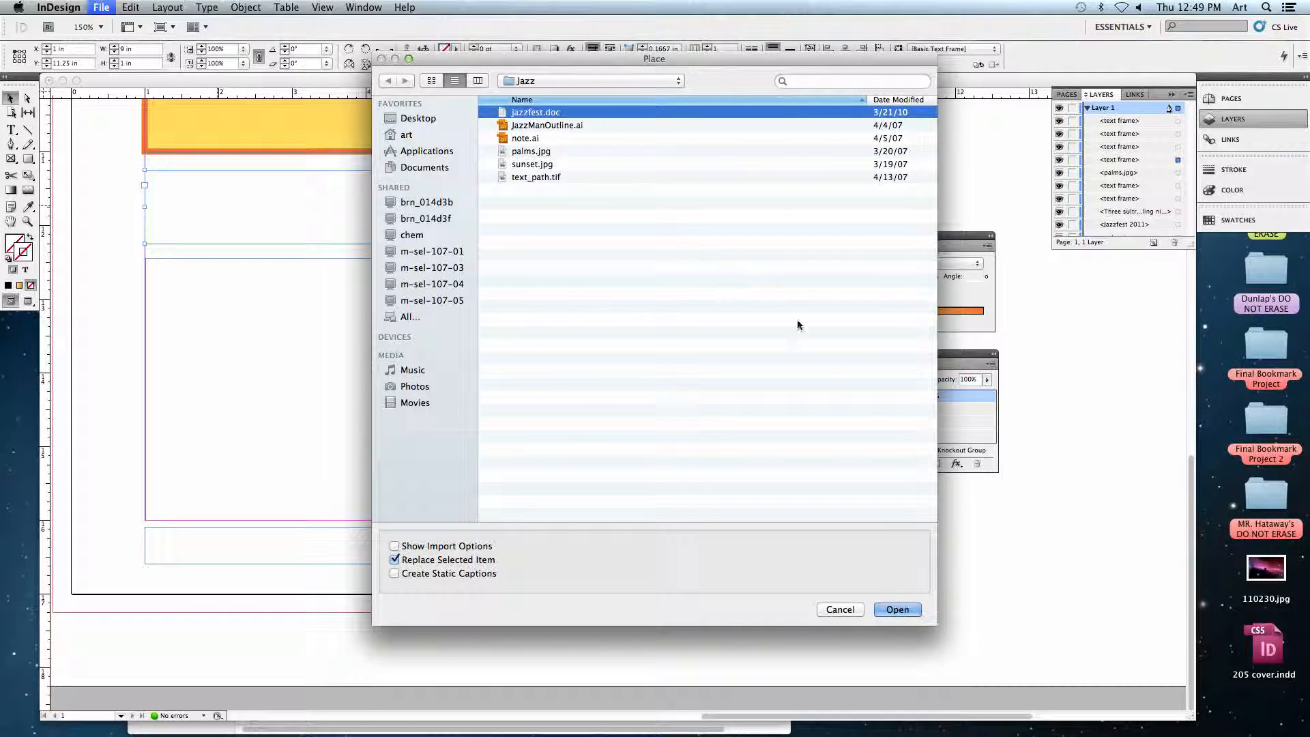
left_click(895, 609)
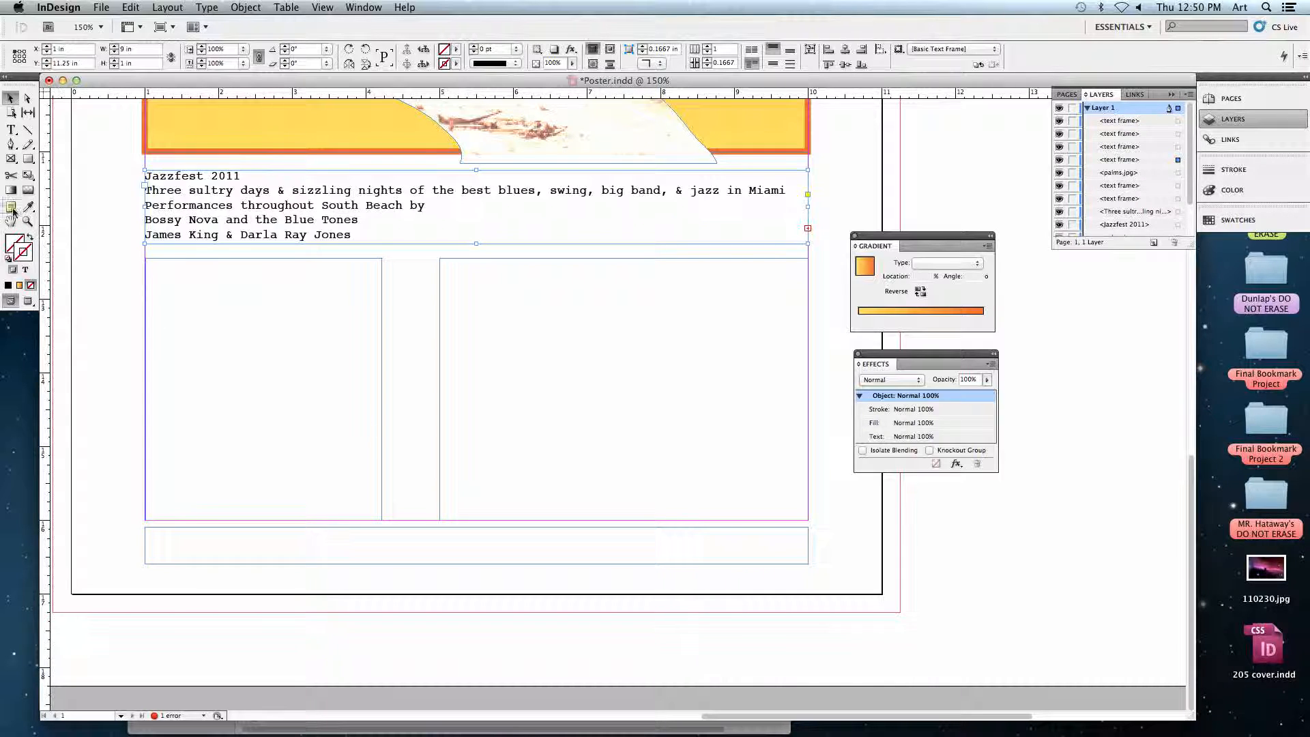
Thread the headline frame's overset text into the left column text frame.
left_click(11, 130)
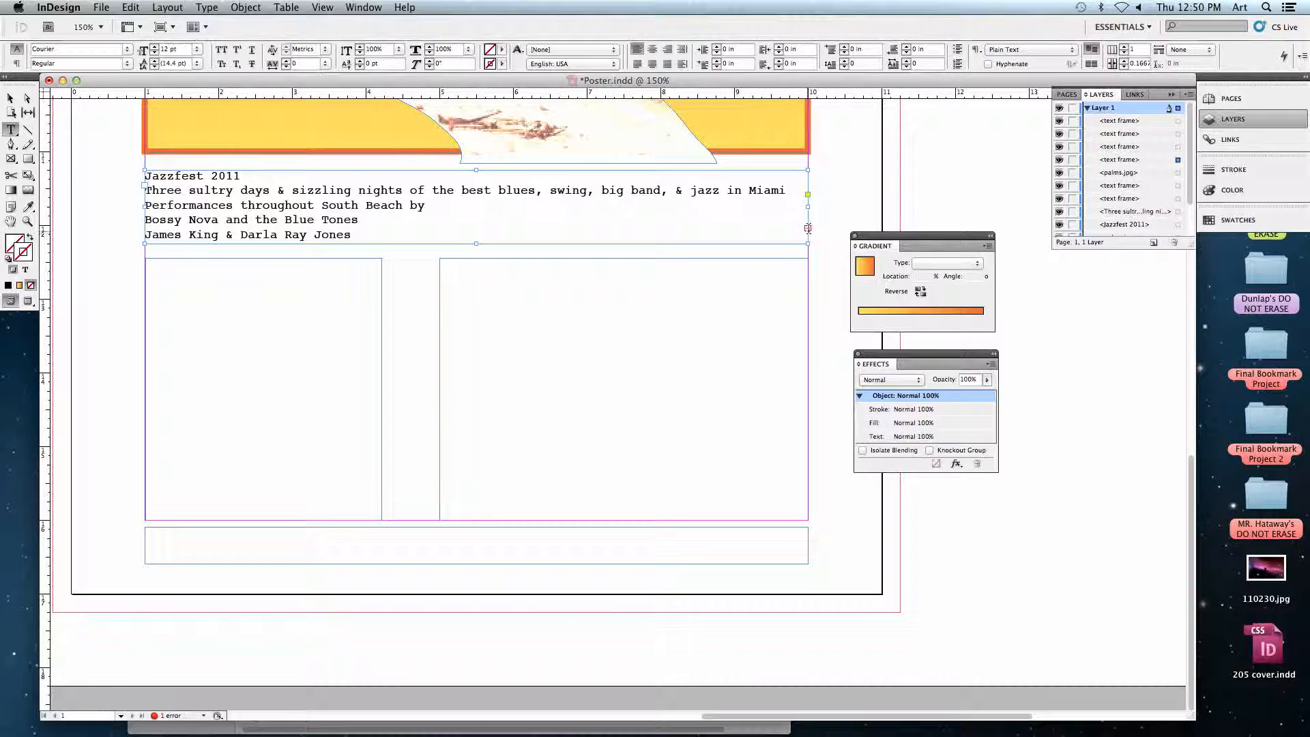
left_click(8, 100)
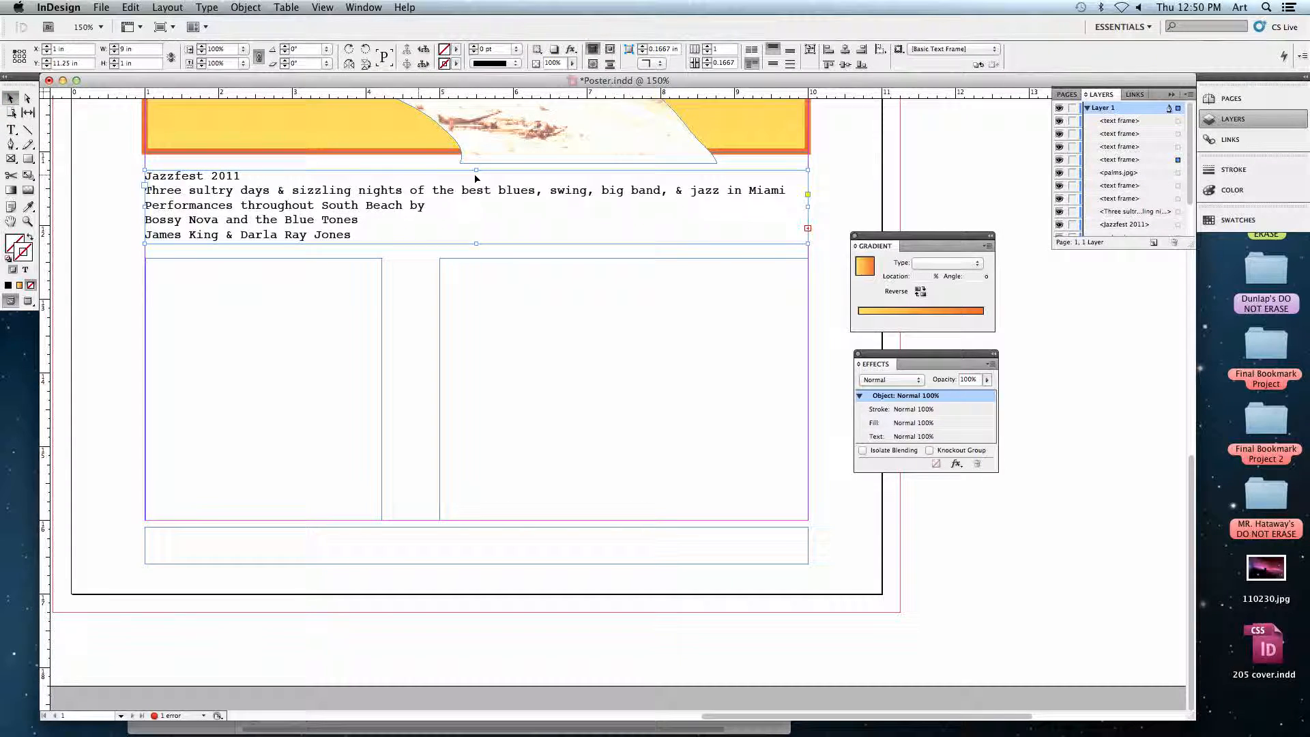
left_click(807, 230)
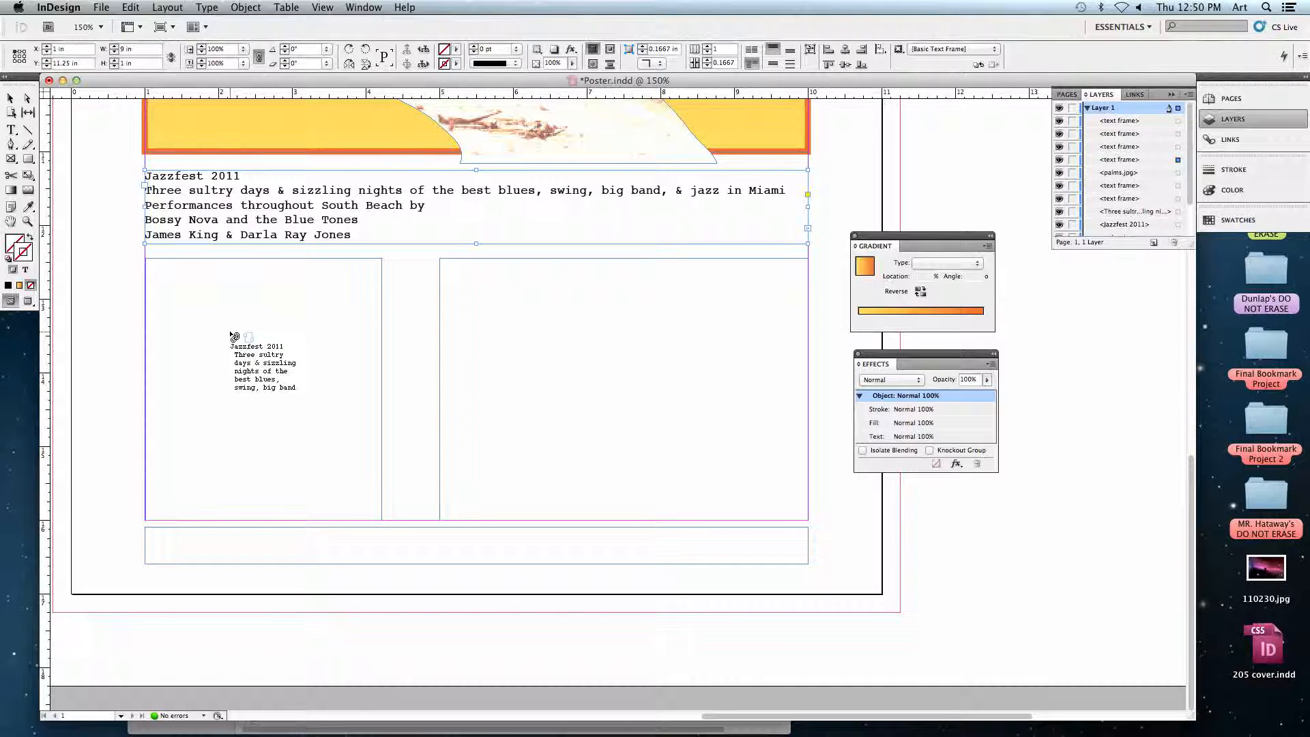
left_click(234, 336)
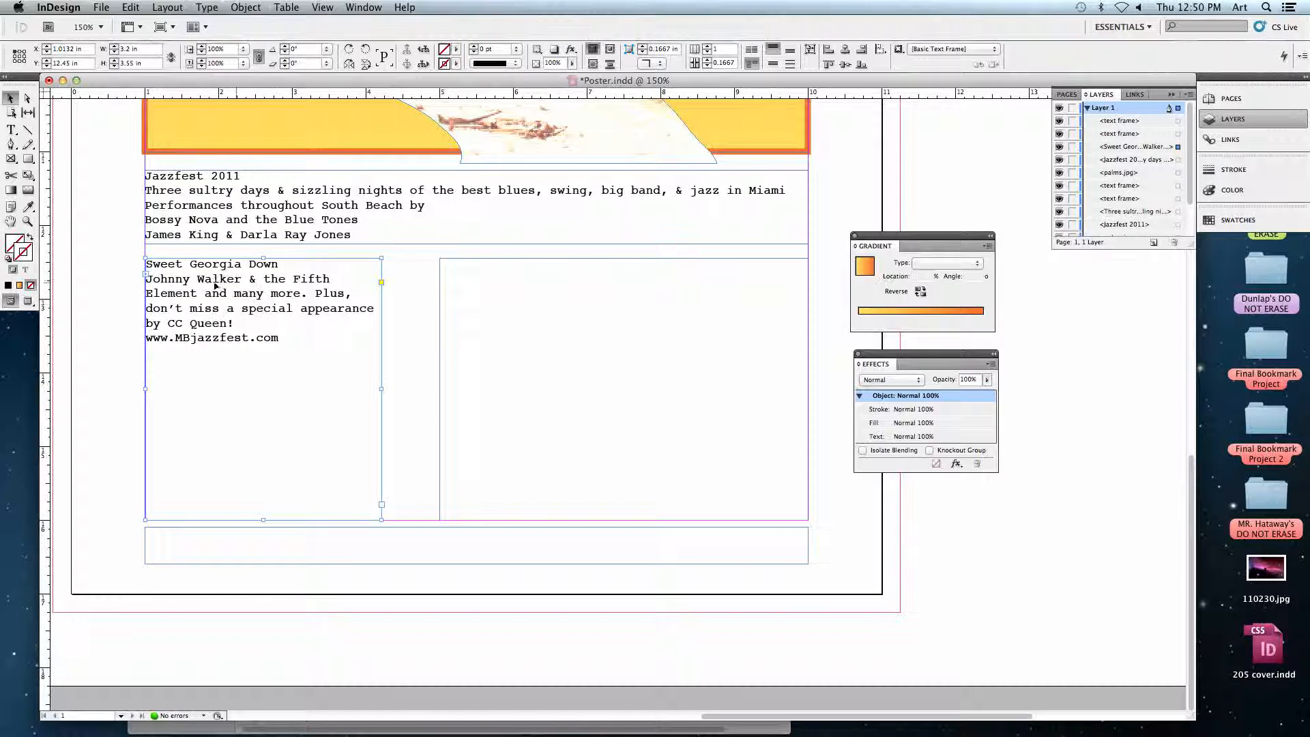
Thread the left column text frame into the right column frame, and that frame into the bottom text frame.
left_click(382, 506)
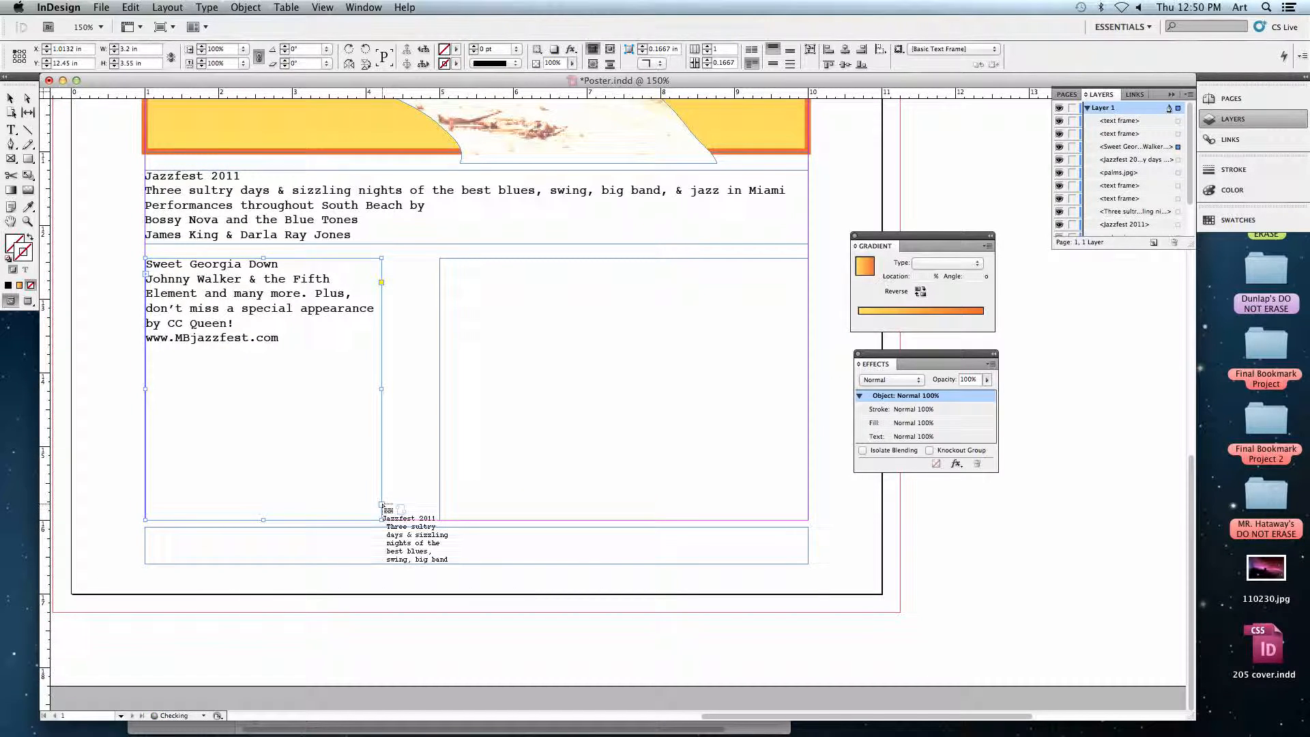
left_click(566, 338)
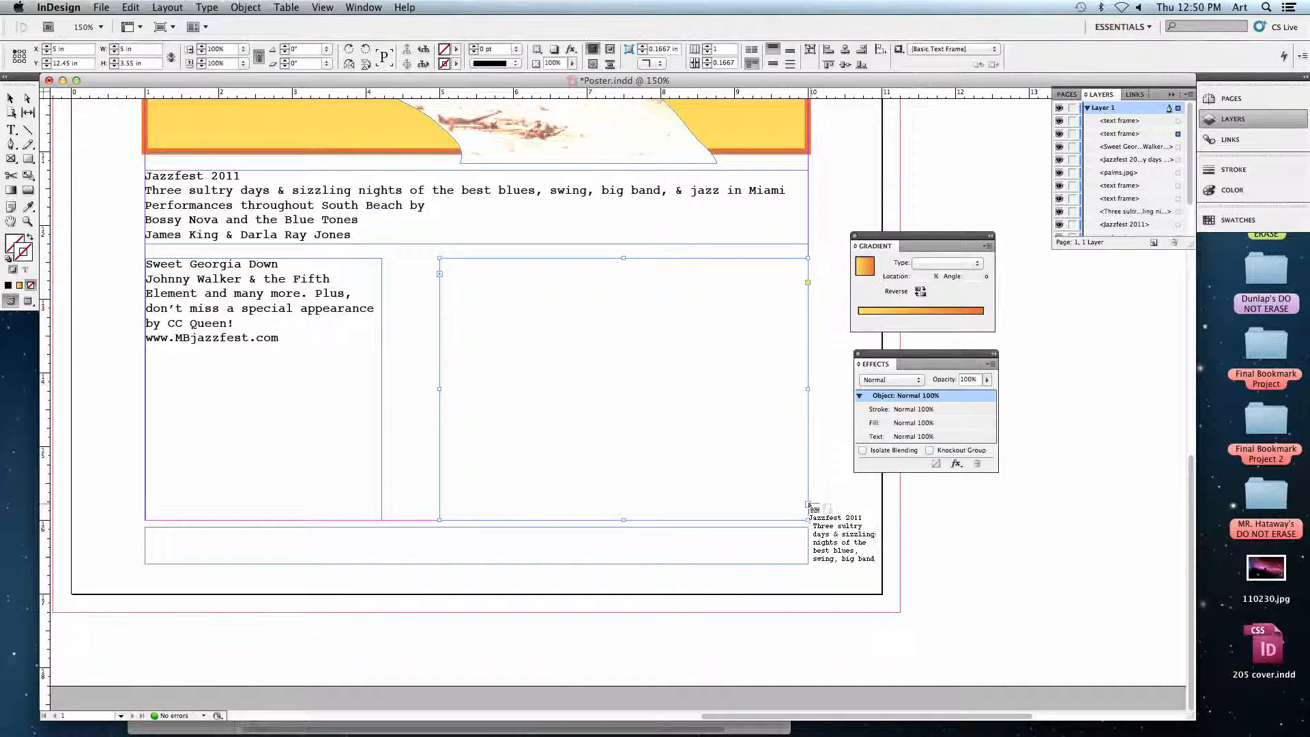
key("Escape")
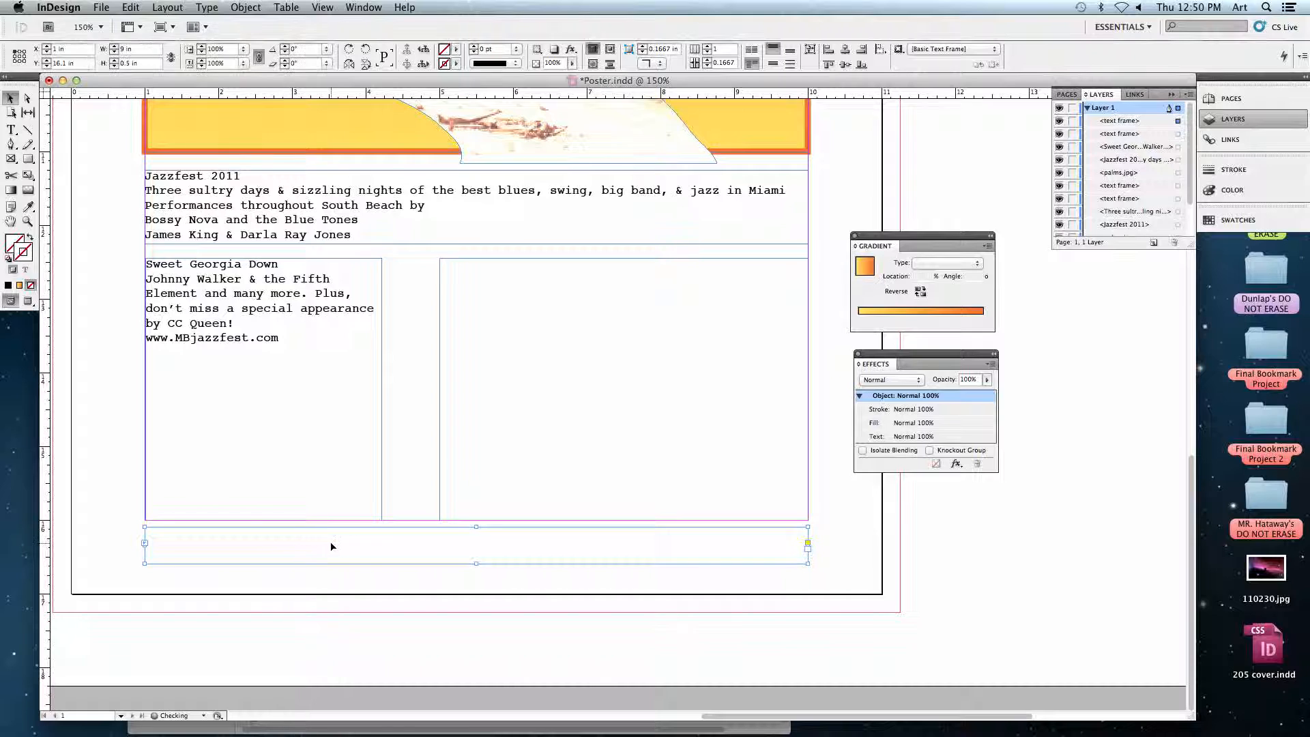
Add filler lines such as "asdfaasd" below the web address until the text flows through the right column and bottom frames.
left_click(310, 353)
key("t")
left_click(320, 360)
key("Return")
type("asdfaasd")
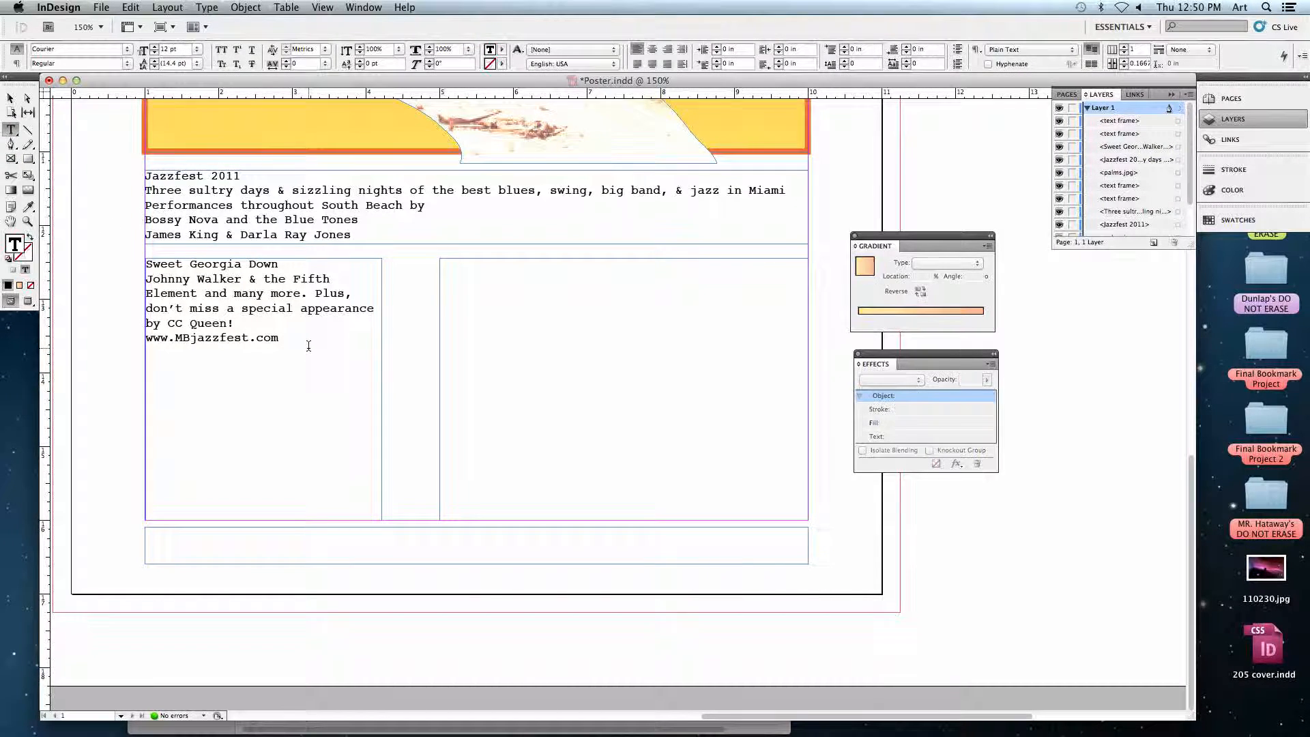
key("Return")
type("fa")
key("Return")
key("Return")
key("Return")
key("Return")
type("adsf asd fa sdf asdfasdfas")
key("Return")
type("asdfasdfasdfasdfasd")
key("Return")
type("f")
key("Return")
type("as")
key("Return")
type("df")
key("Return")
type("asd fa sdf asdfasdfa sd")
key("Return")
key("Return")
type("asdfasdfasdf")
key("Return")
key("Return")
type("asdfasdfasdfasdf")
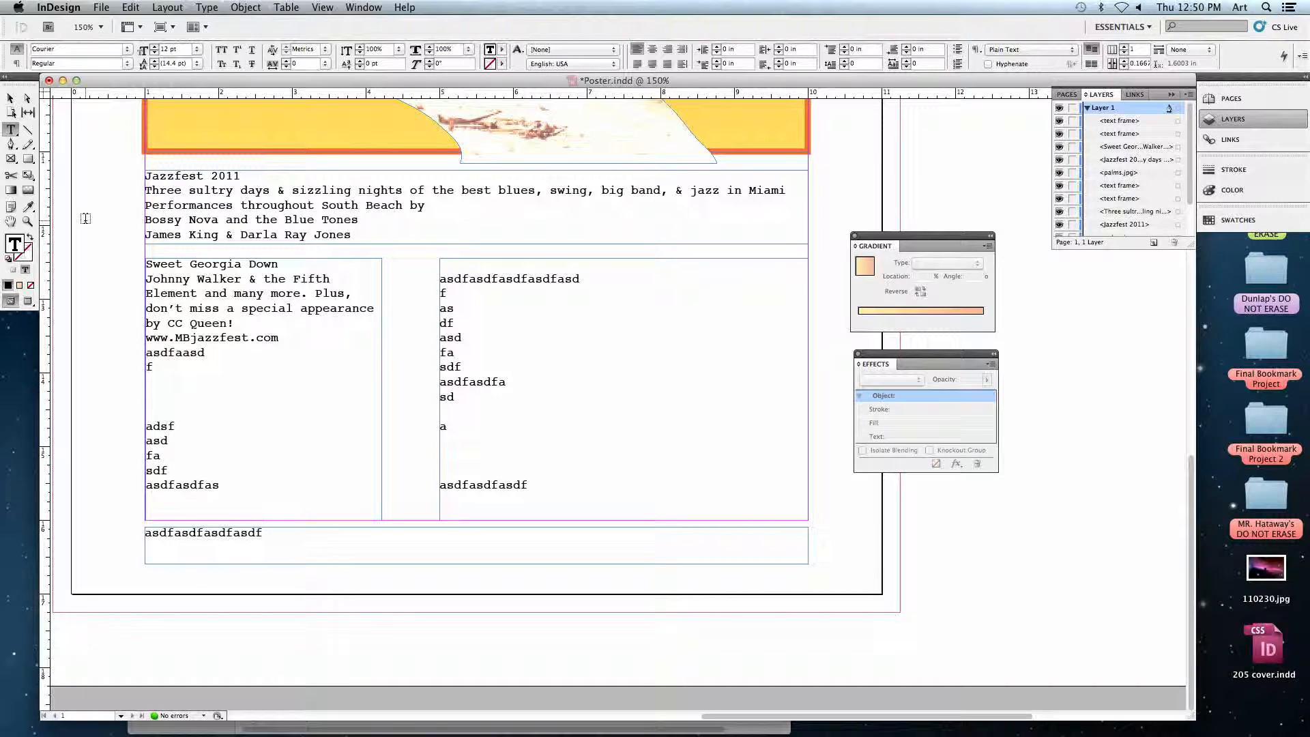
Delete all the filler text below the web address across the threaded frames.
left_click(198, 366)
key("super+shift+End")
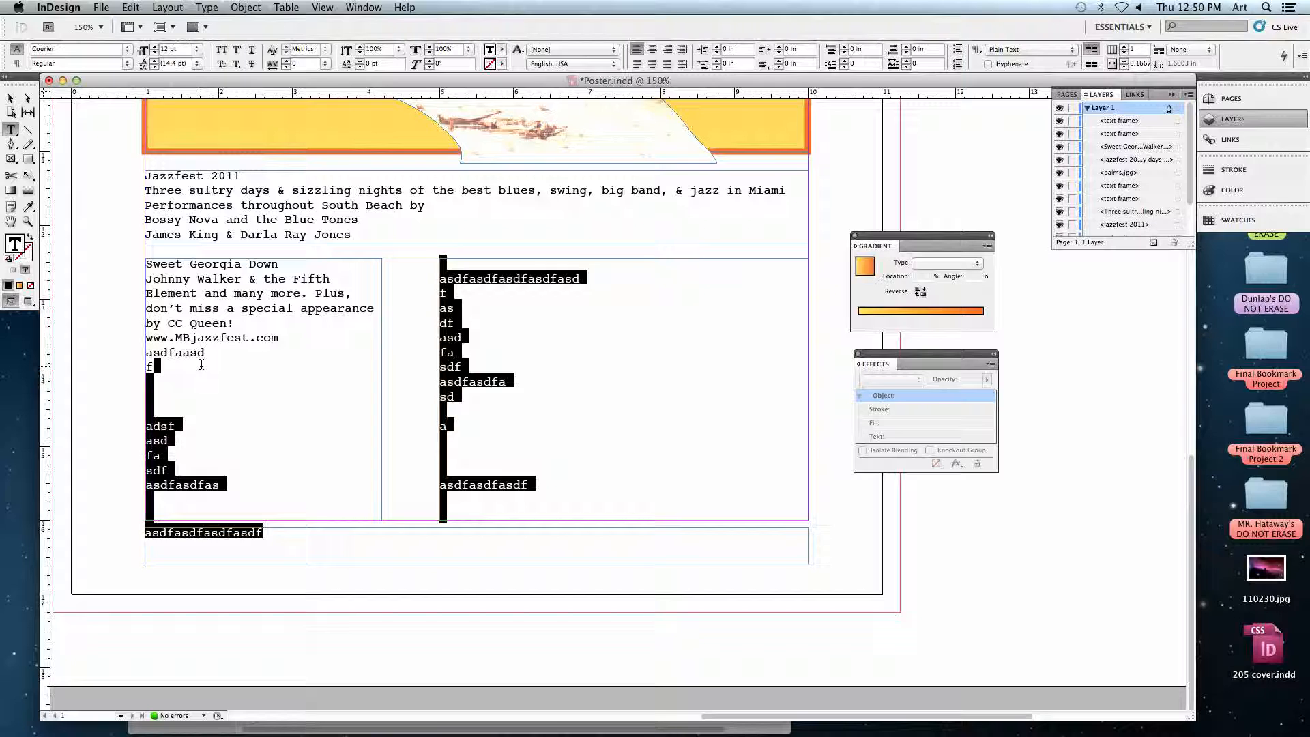
key("BackSpace")
key("BackSpace")
key("BackSpace")
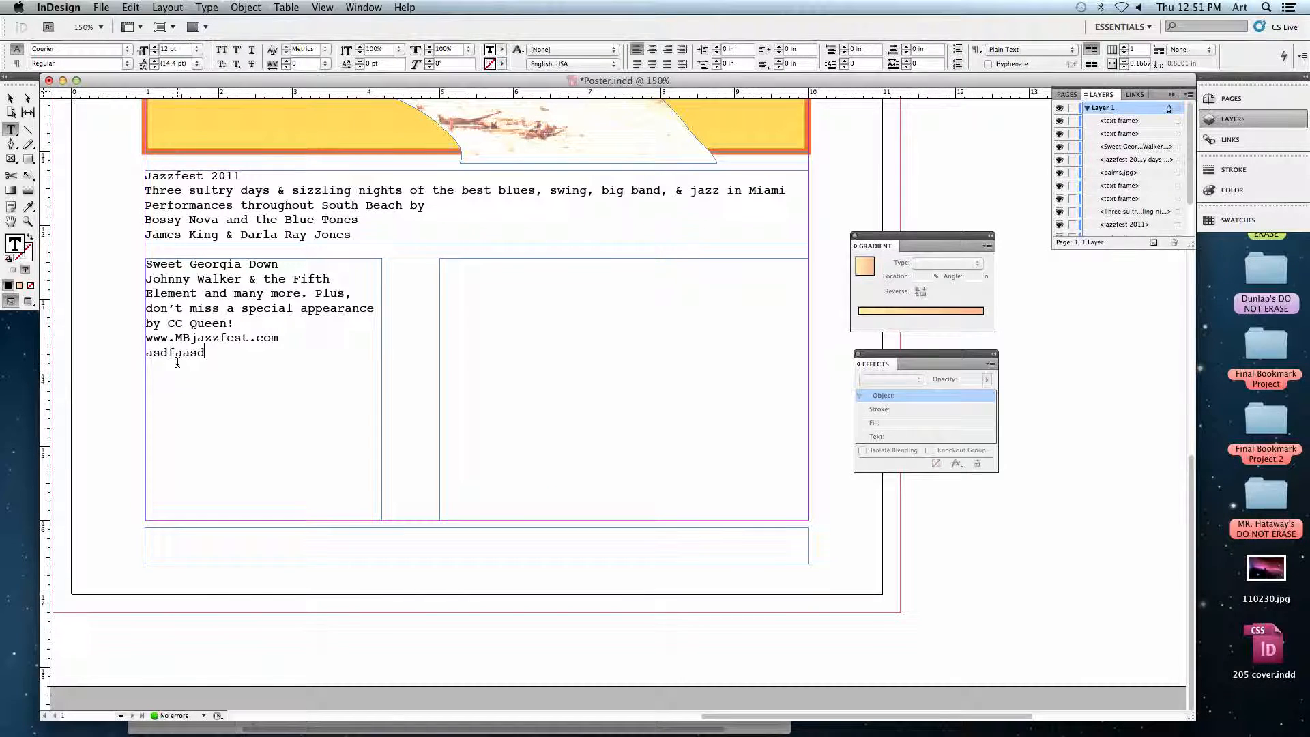
triple_click(178, 364)
key("BackSpace")
left_click(10, 99)
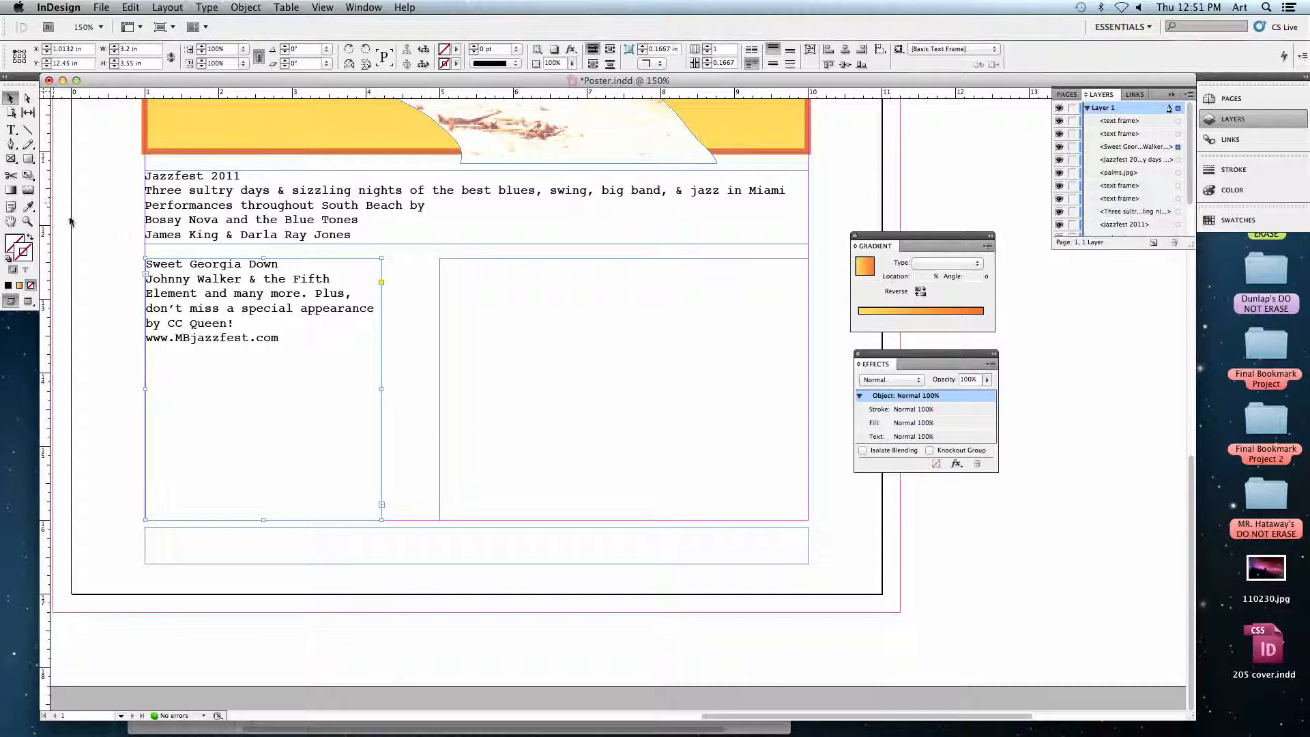
Deselect the frame and show the hidden characters in the poster text.
left_click(104, 234)
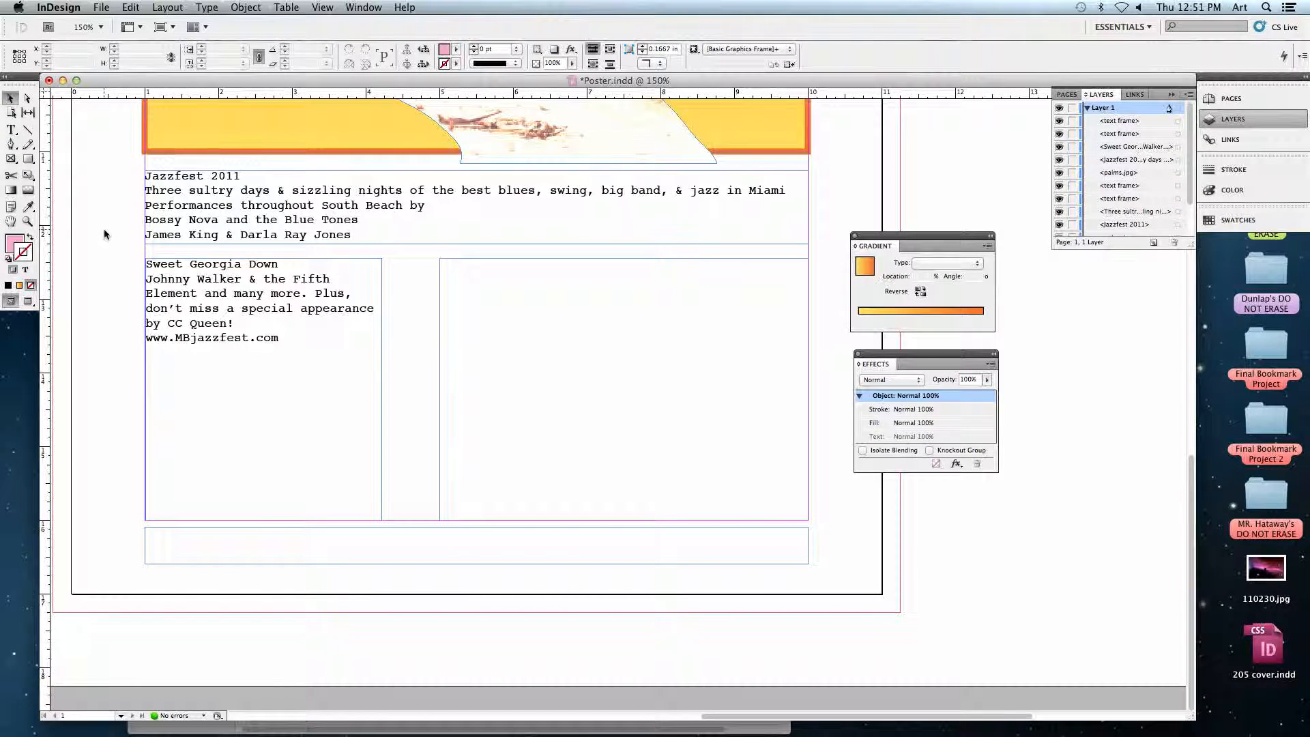
left_click(199, 8)
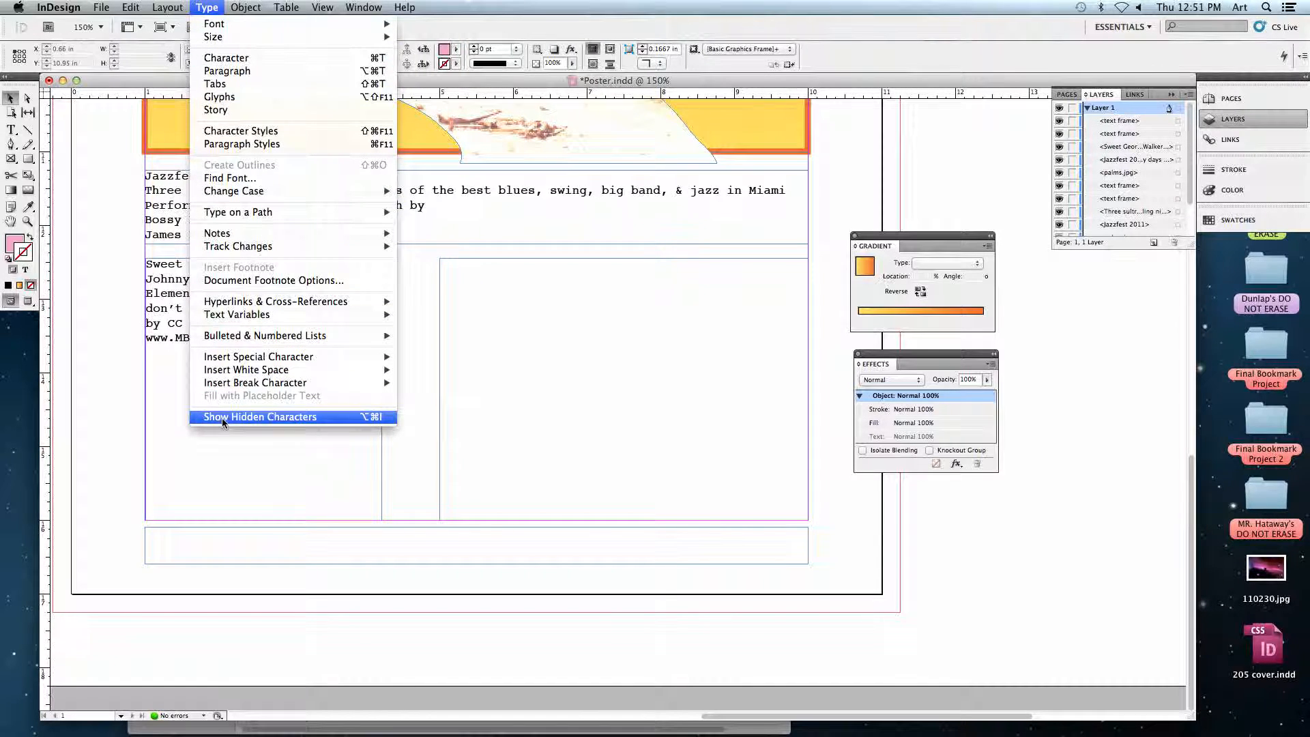
left_click(269, 416)
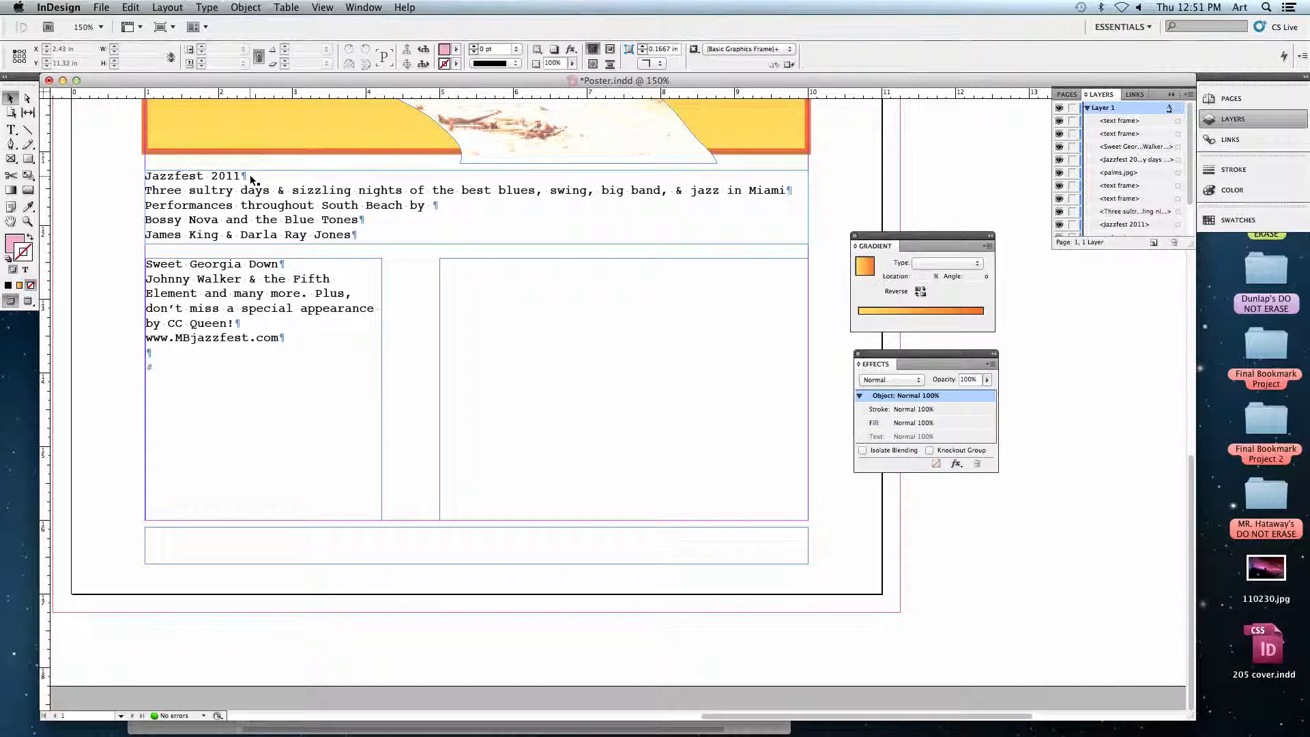
Insert a frame break right after "Jazzfest 2011" so the rest of the text moves to the left column frame.
left_click(11, 130)
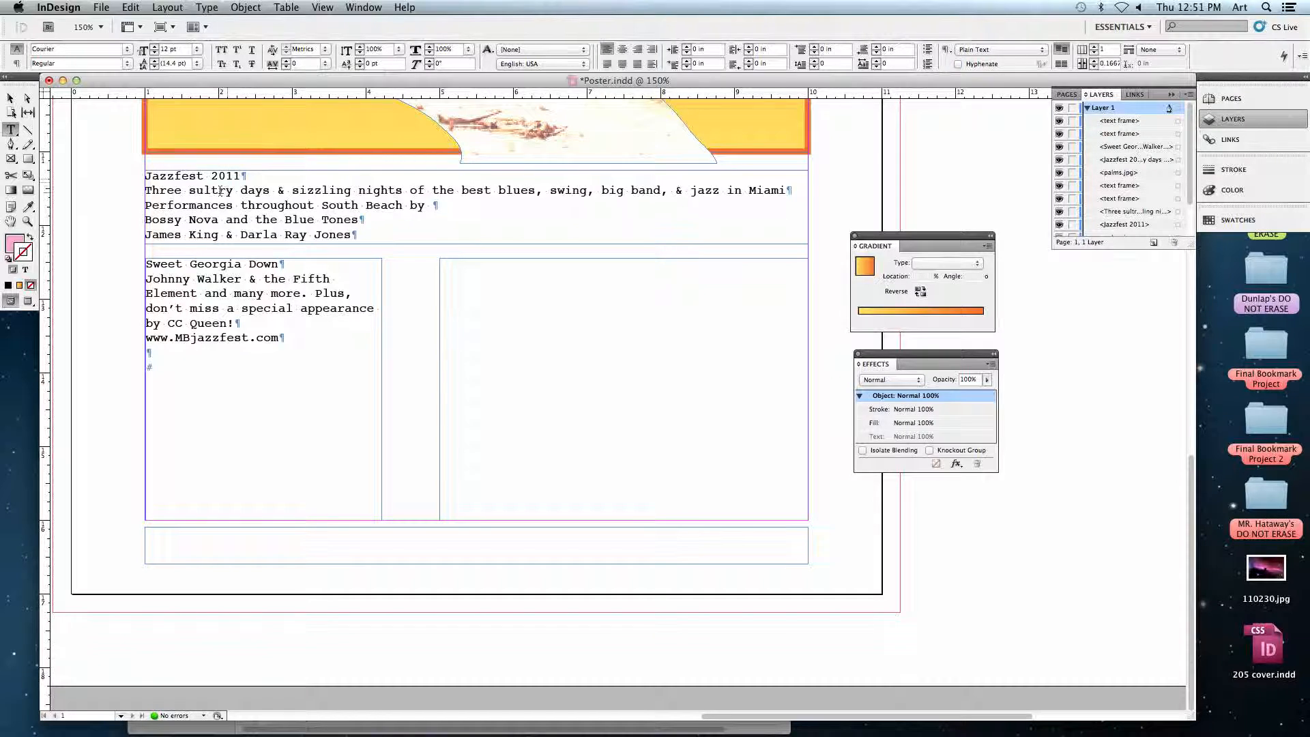
left_click_drag(145, 176, 230, 179)
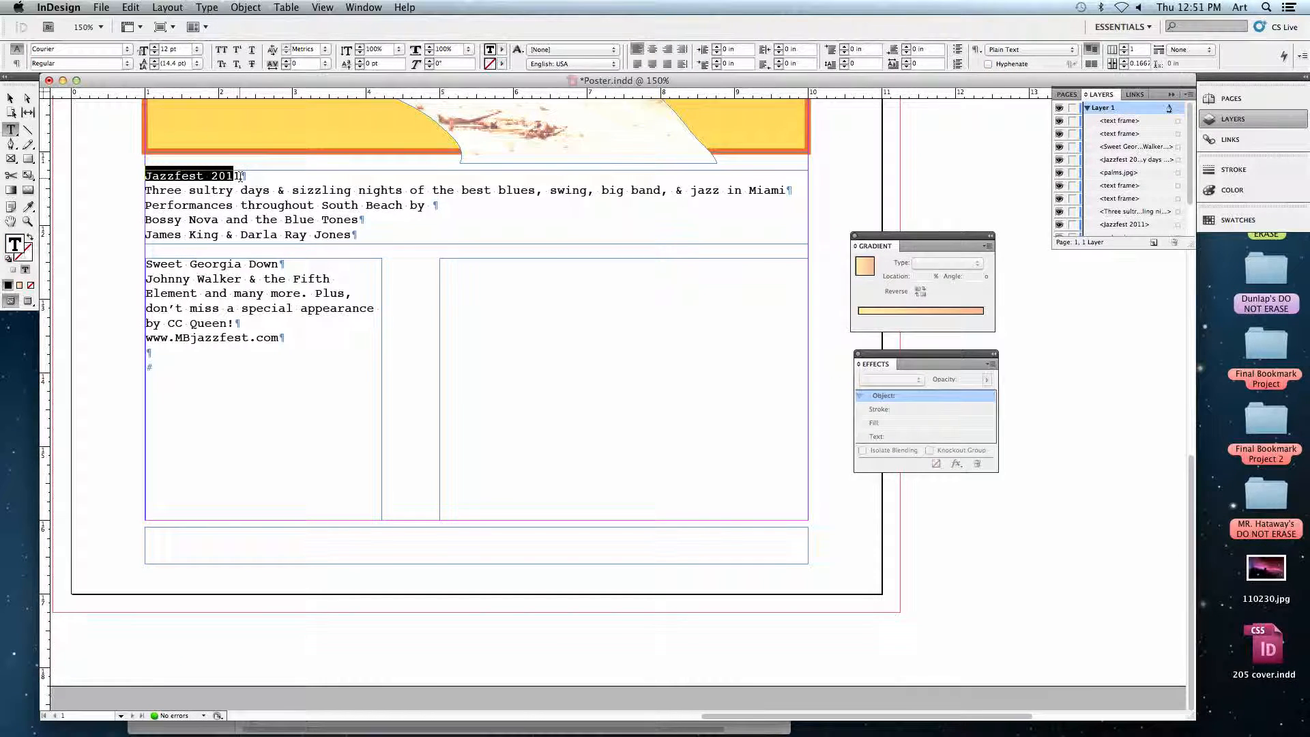
left_click(239, 175)
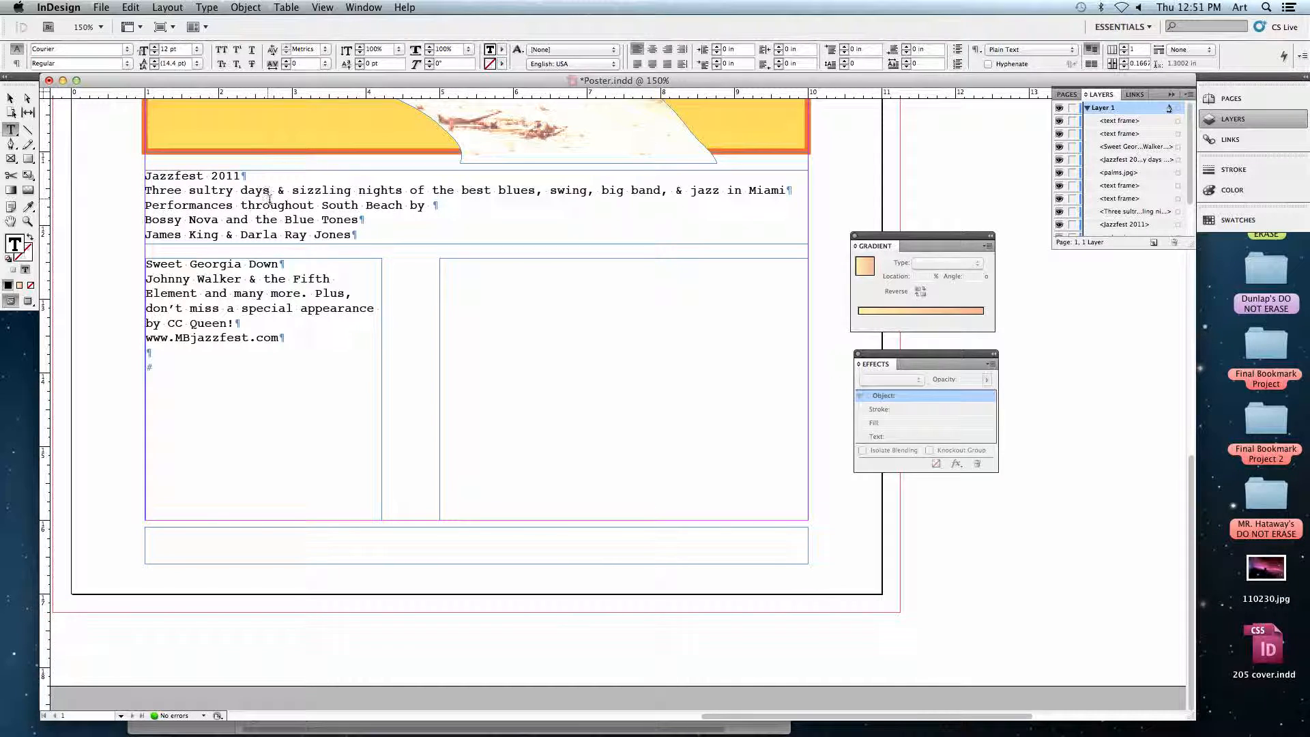
left_click(207, 8)
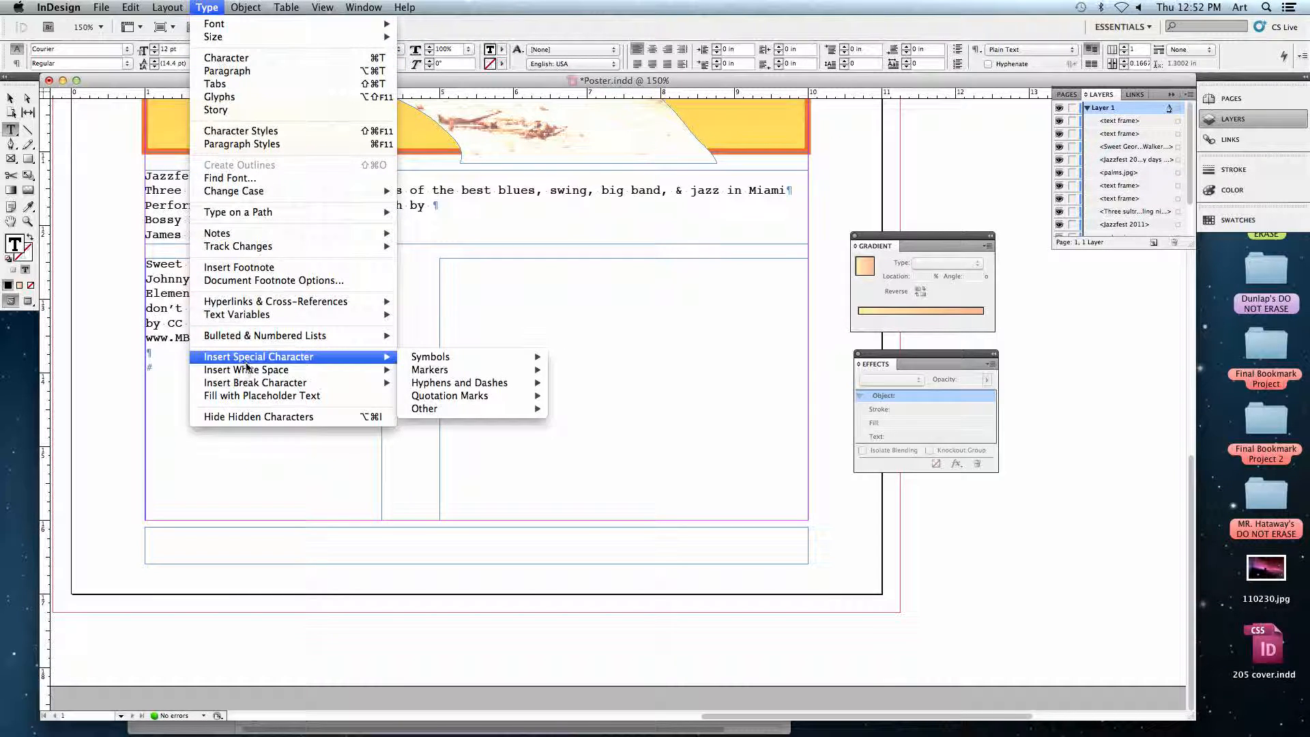
mouse_move(224, 386)
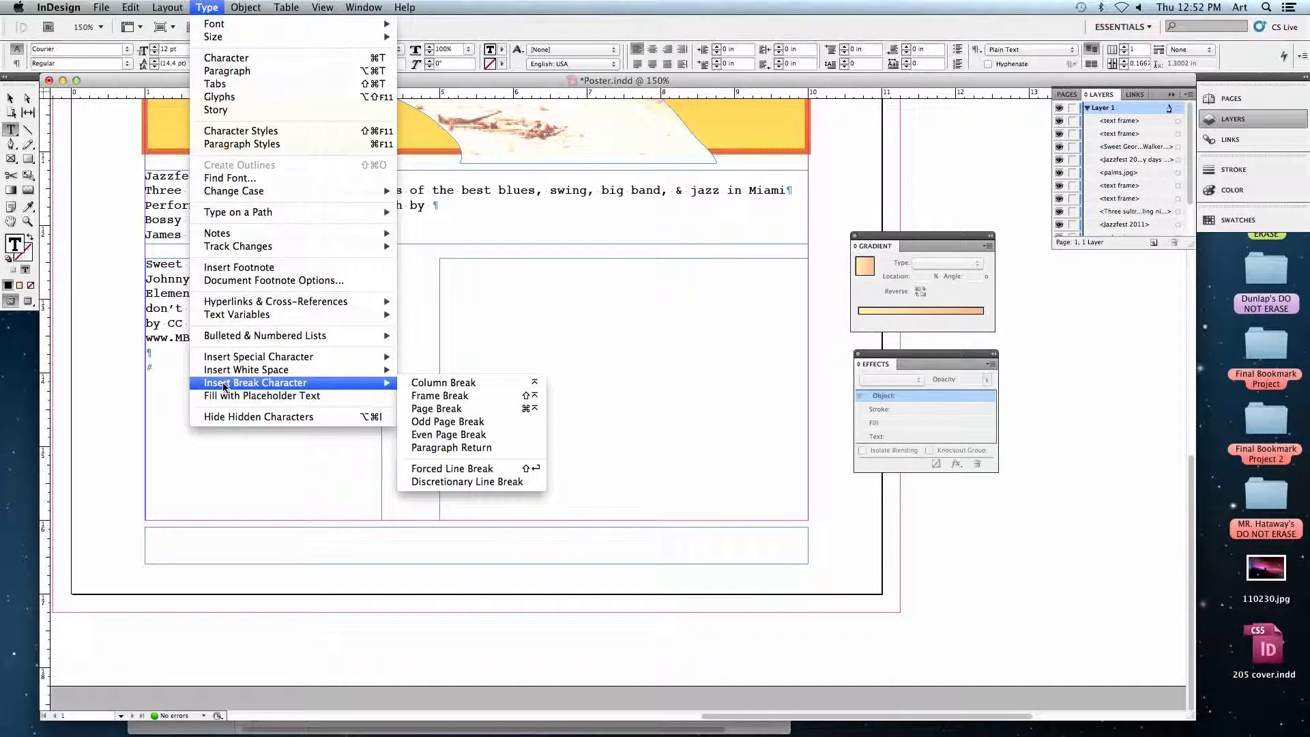
left_click(422, 397)
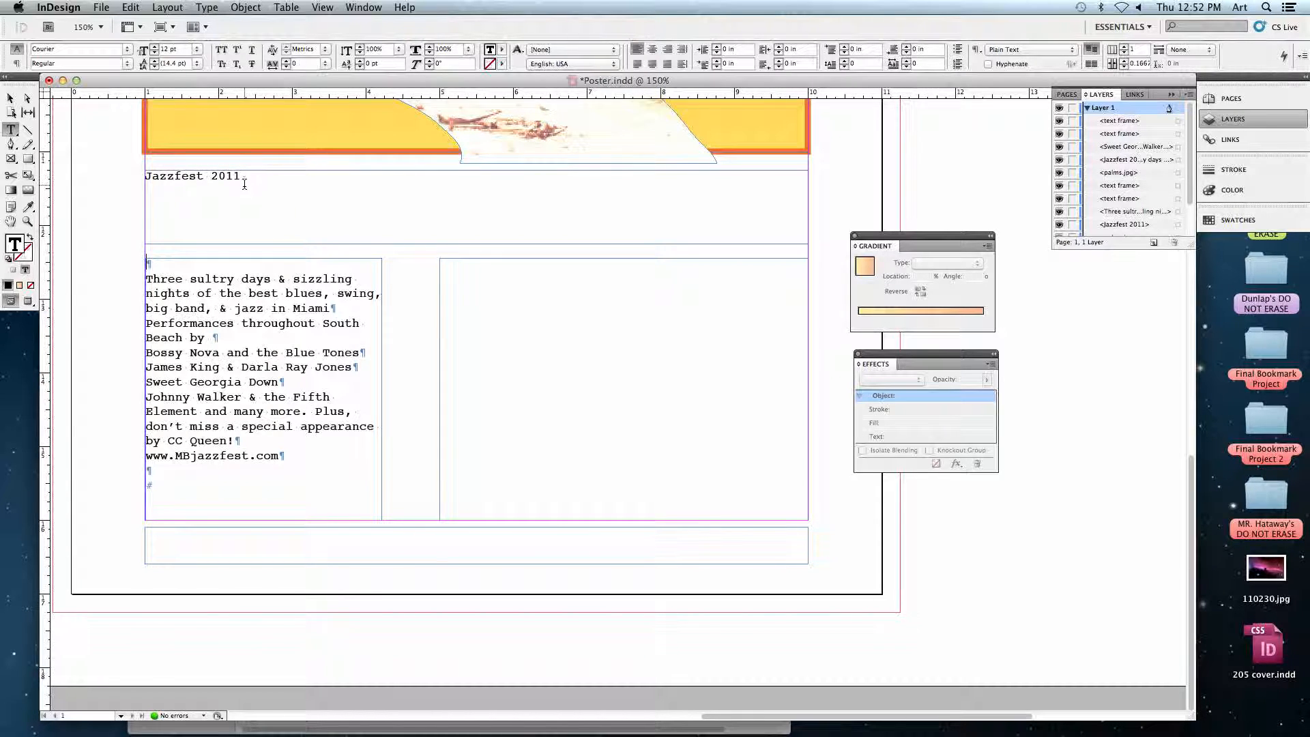
Delete the empty paragraph above "Three sultry days" in the left column frame.
double_click(247, 179)
left_click(243, 179)
left_click_drag(145, 263, 153, 263)
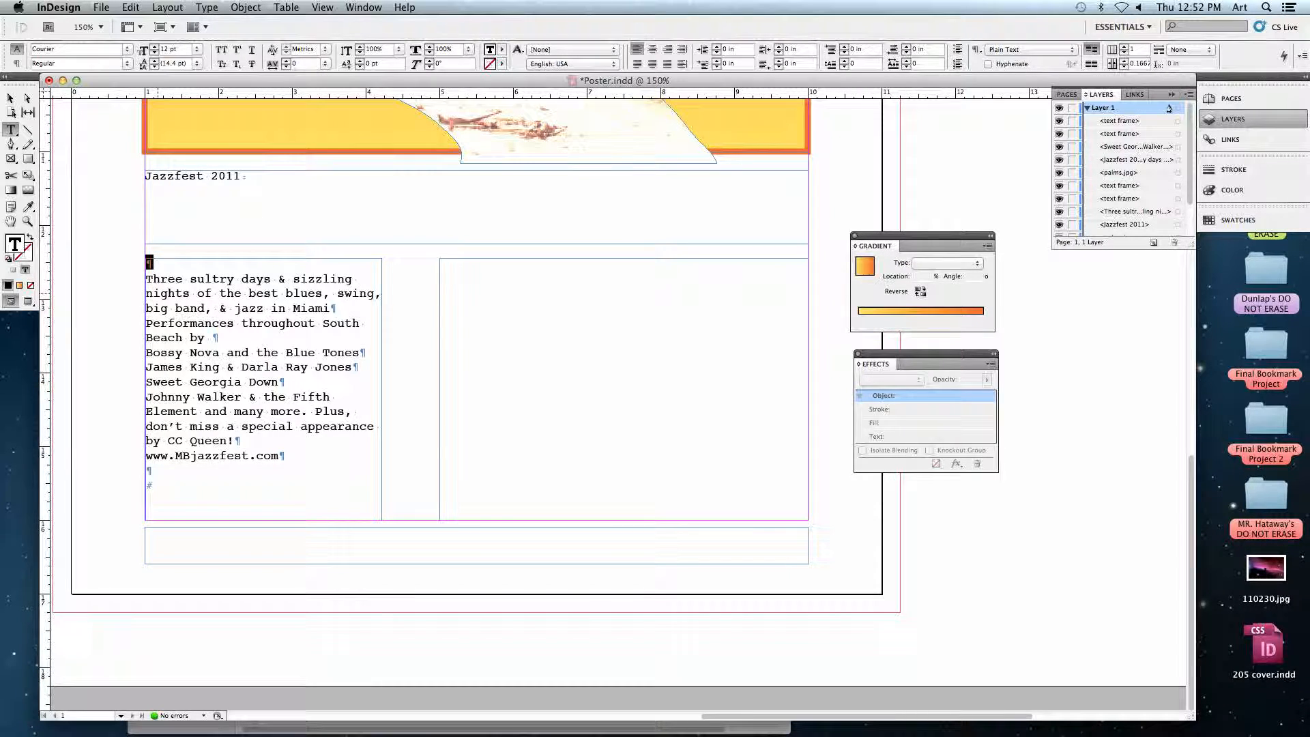
left_click(166, 290)
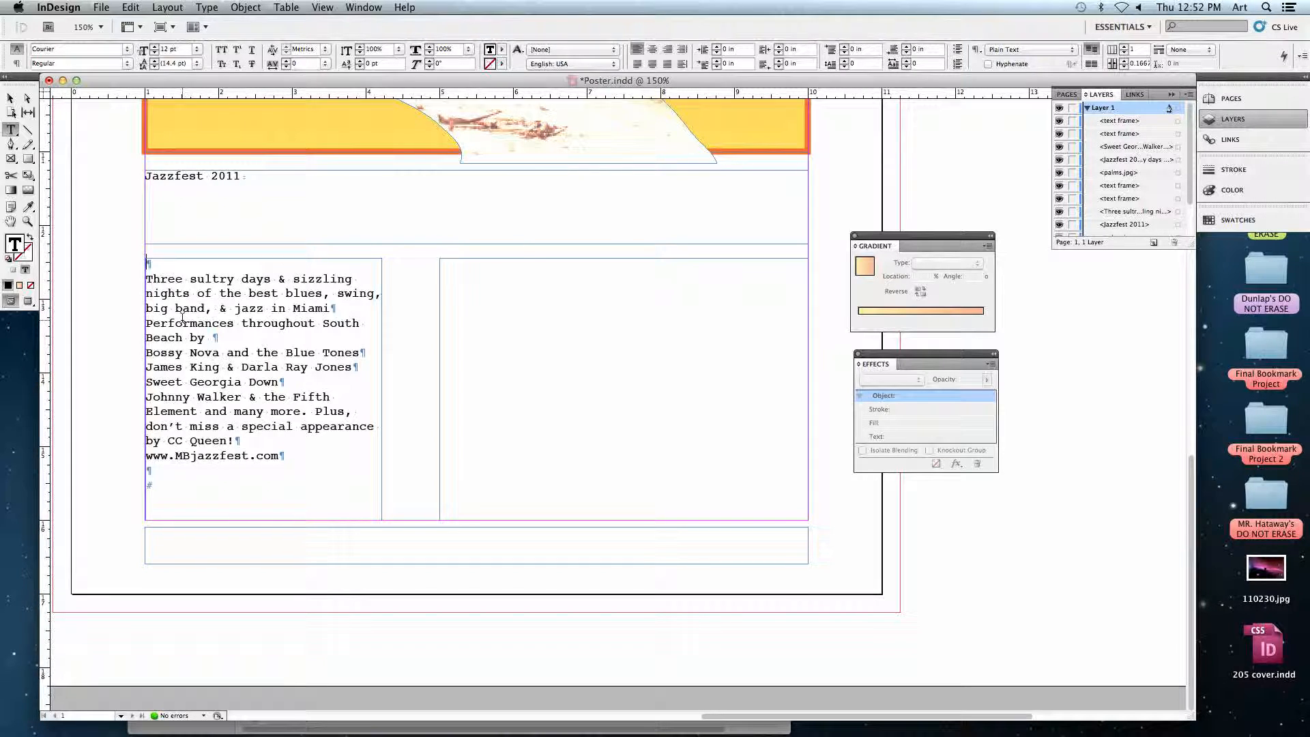
key("Delete")
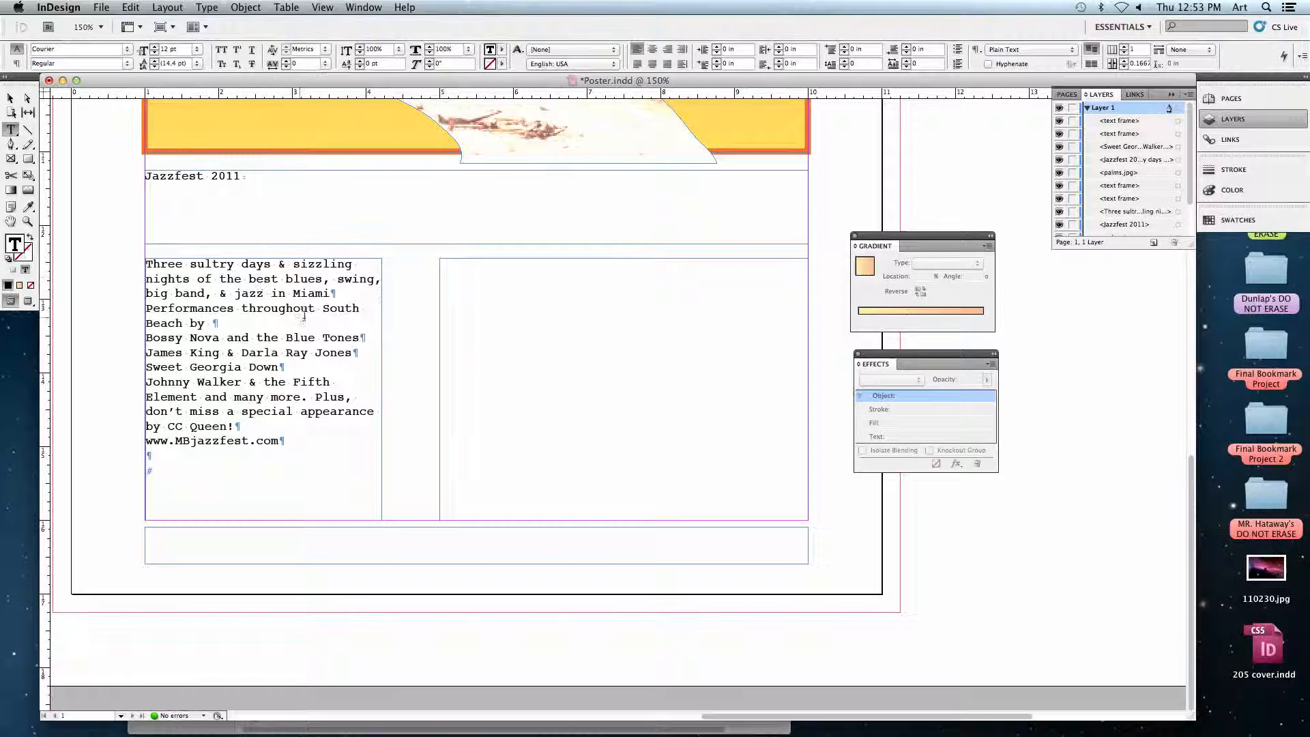
Insert a frame break after "jazz in Miami" and delete the empty paragraph at the start of the right column frame.
left_click(332, 298)
left_click(167, 8)
mouse_move(207, 7)
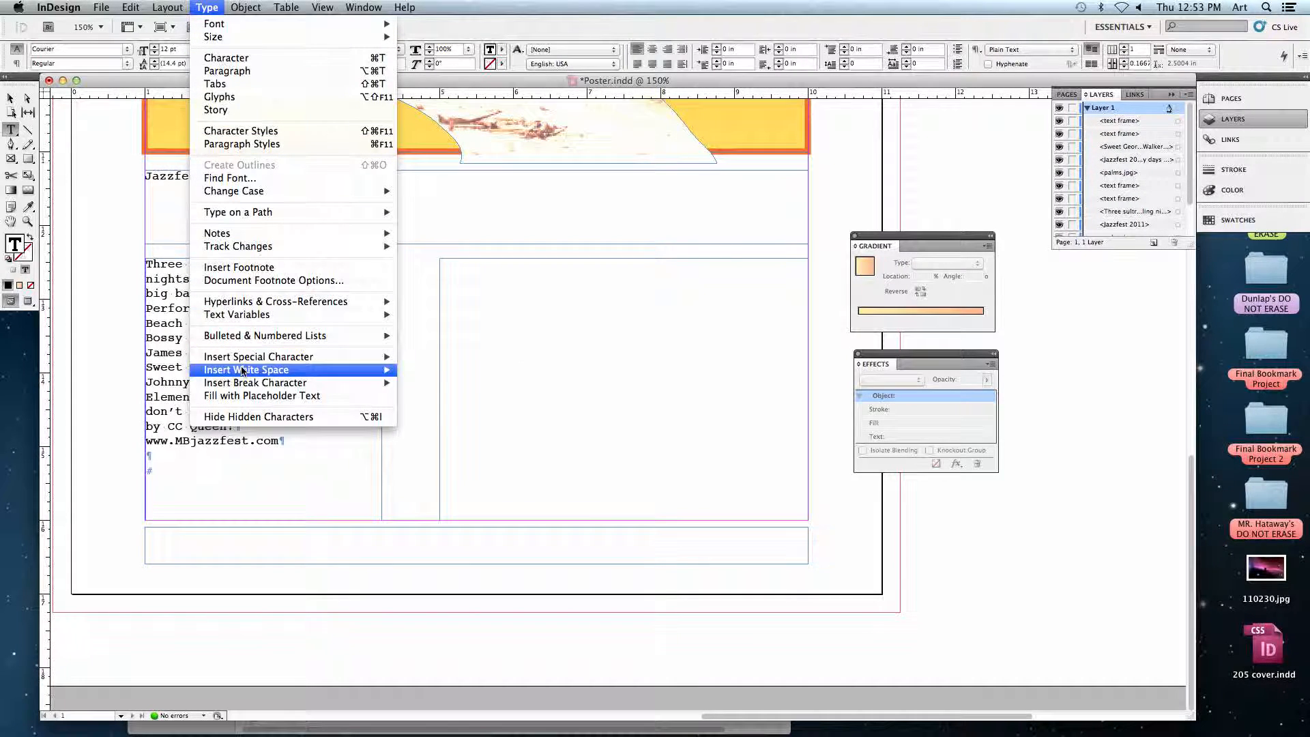
mouse_move(327, 386)
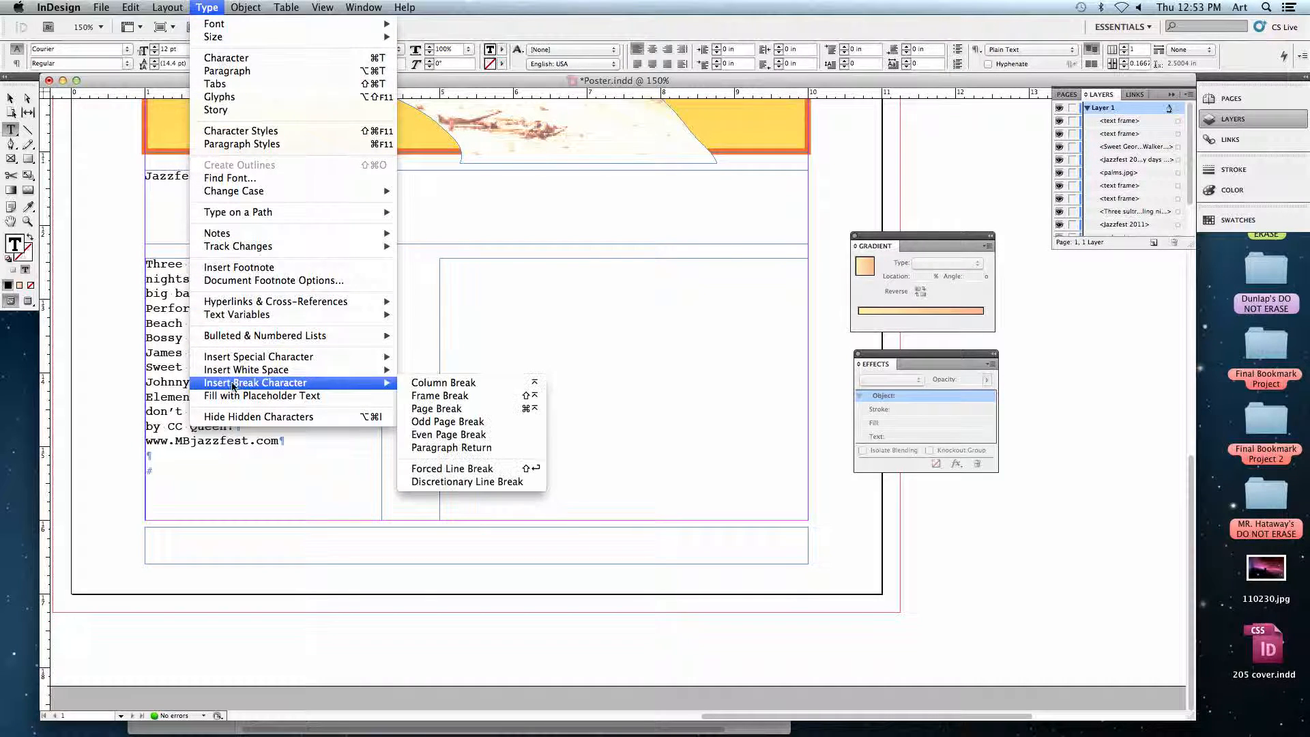
left_click(445, 396)
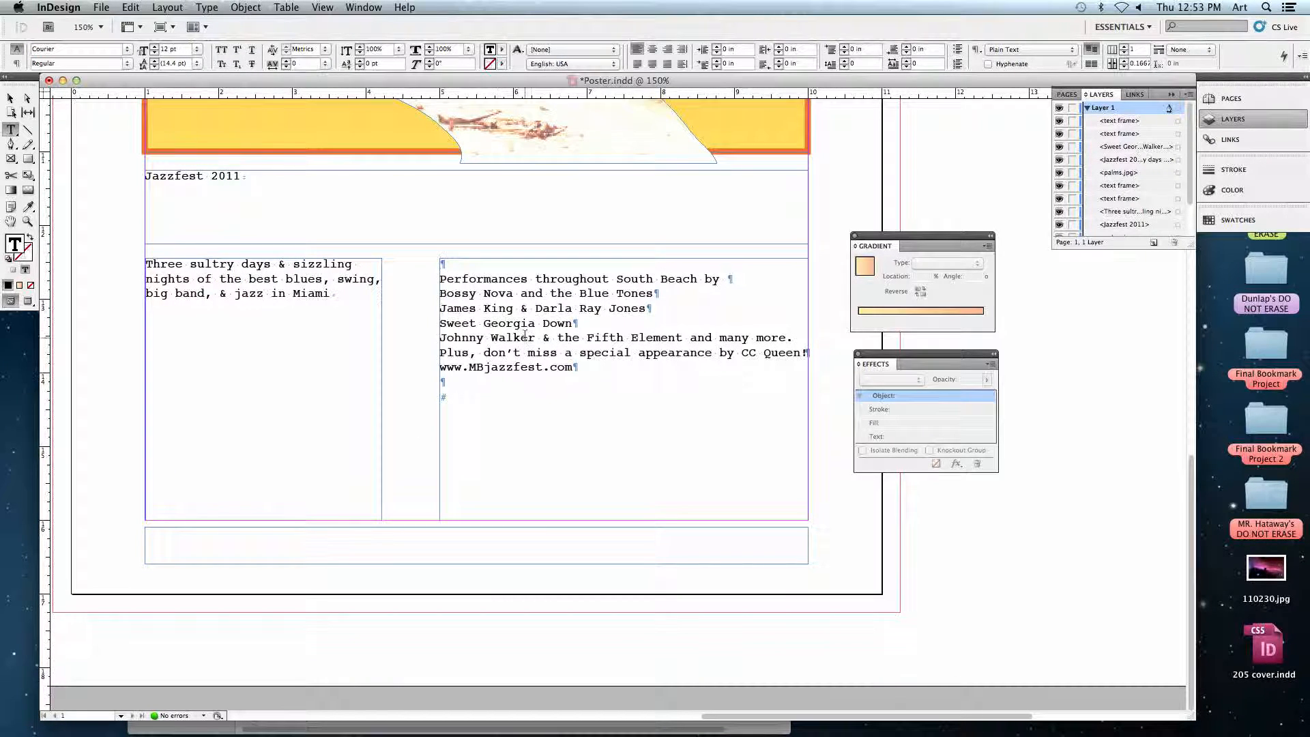
key("Delete")
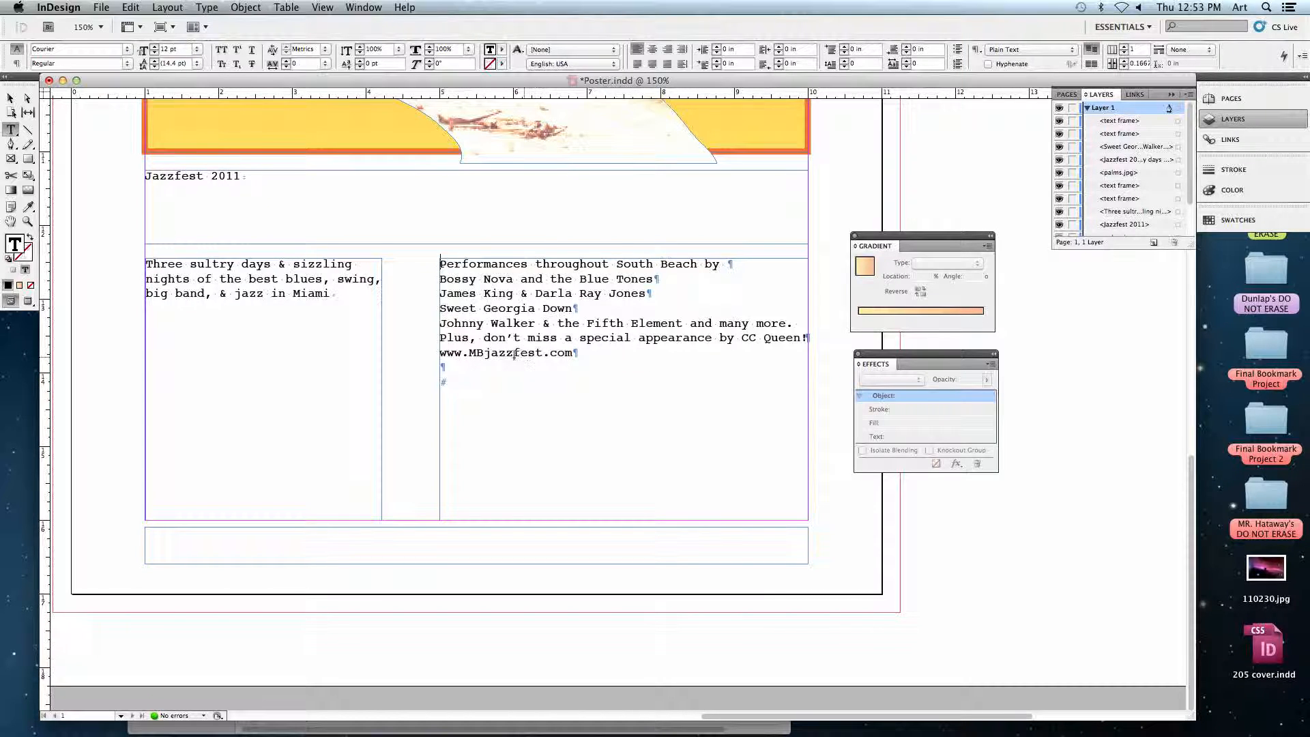
left_click(807, 340)
left_click(245, 7)
mouse_move(208, 7)
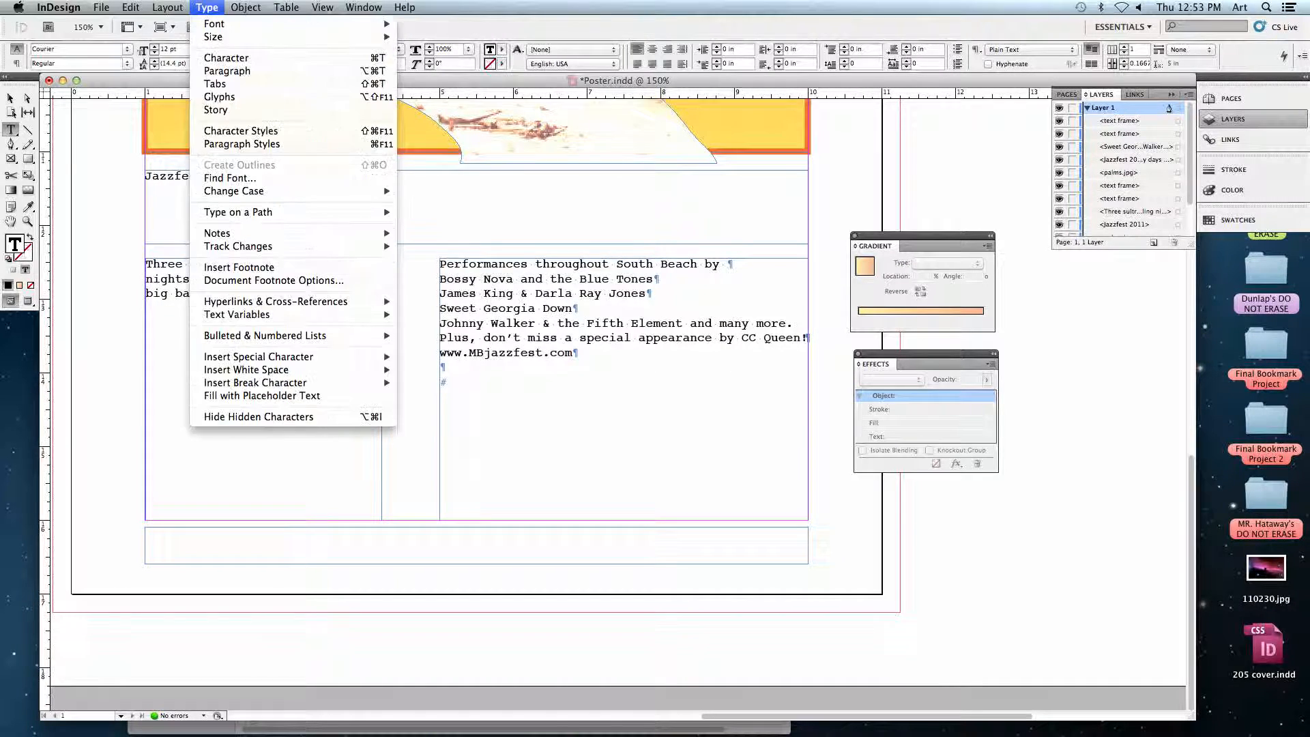
mouse_move(368, 383)
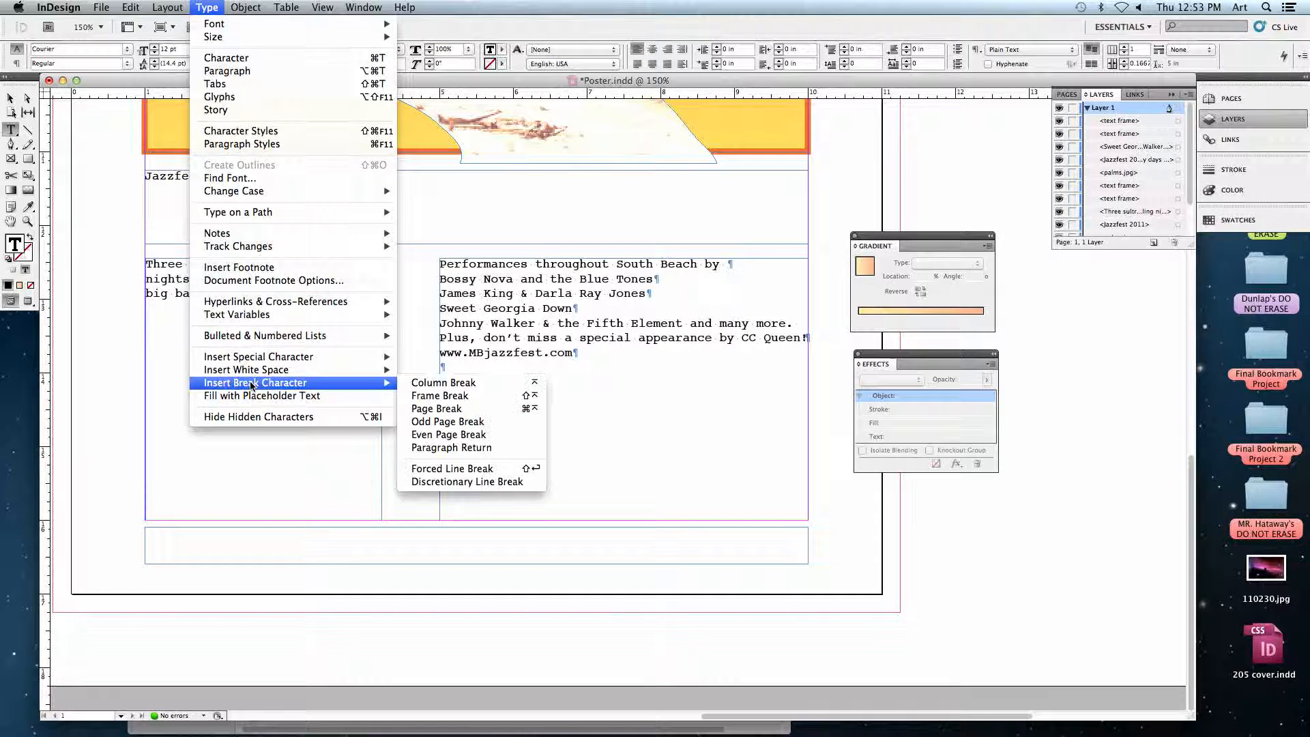
left_click(466, 396)
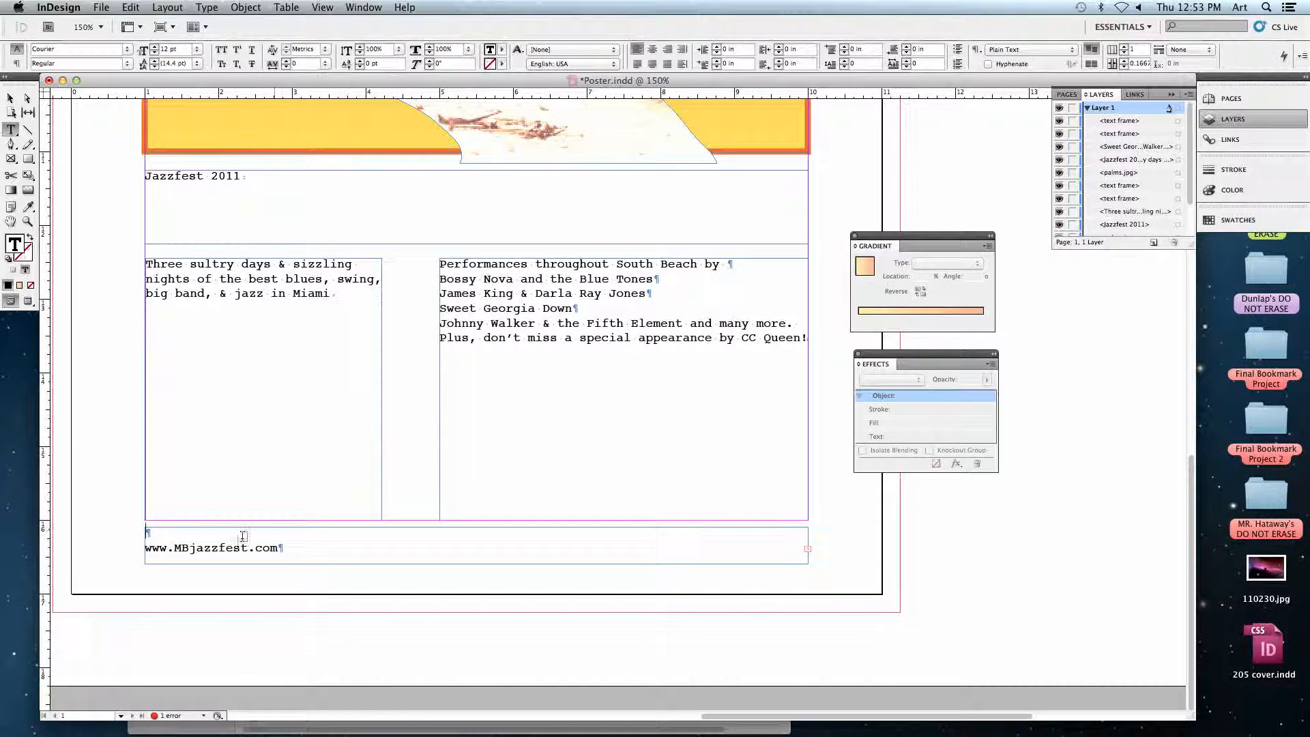
key("Delete")
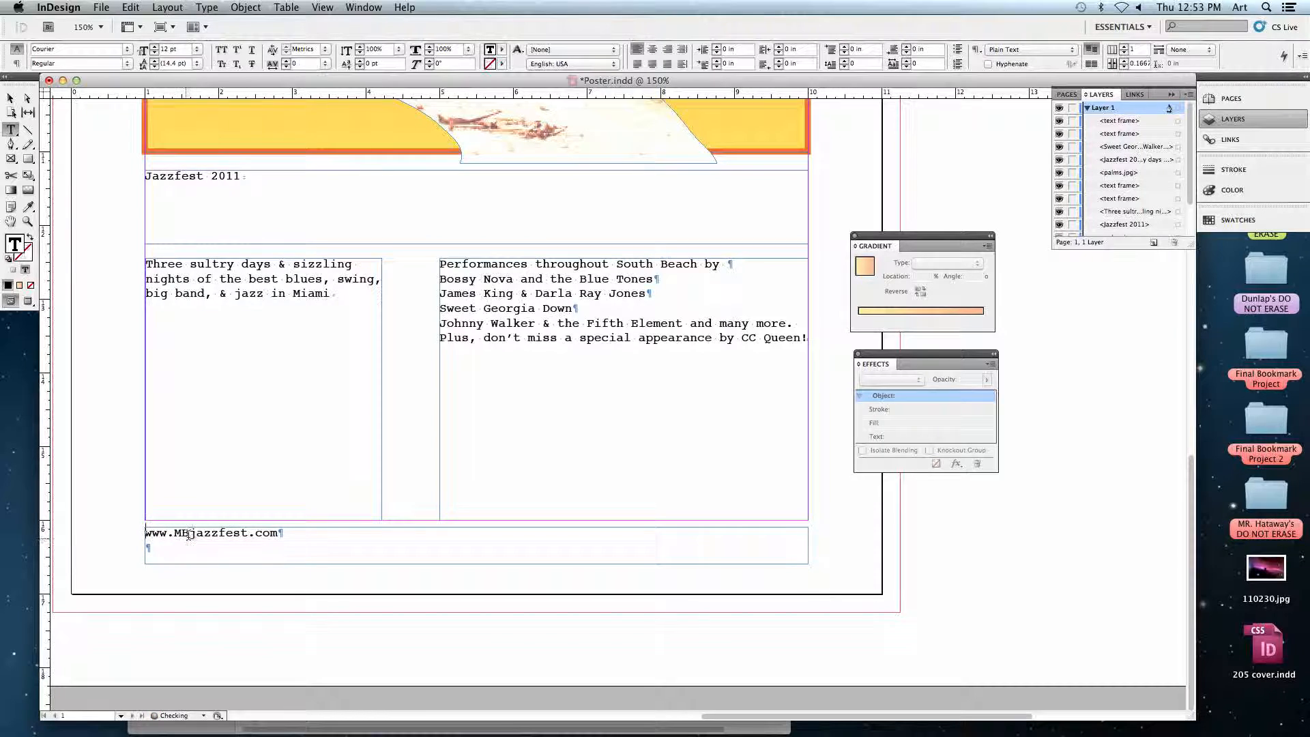
key("Delete")
left_click(365, 307)
key("Return")
key("Return")
key("BackSpace")
key("BackSpace")
key("BackSpace")
Deselect the headline text and fit the whole page in view to review the poster layout.
left_click_drag(242, 177, 127, 172)
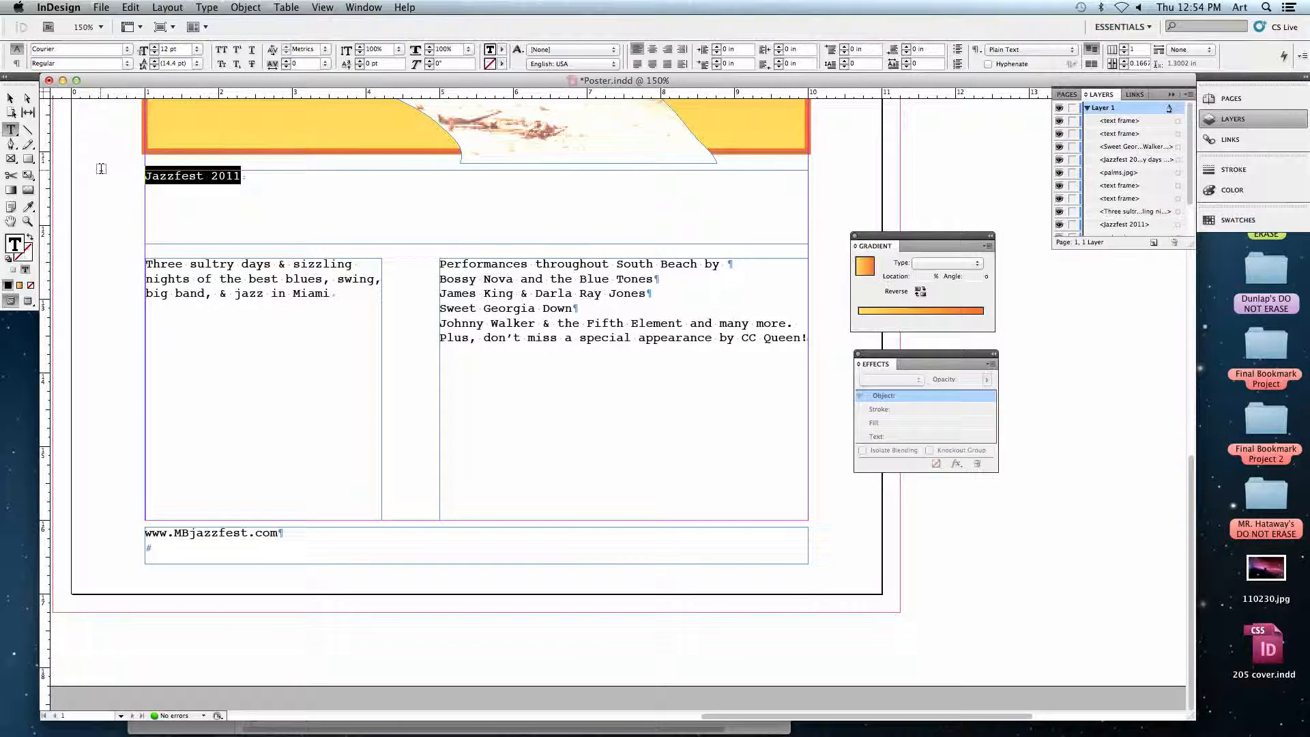
left_click(10, 99)
left_click(104, 170)
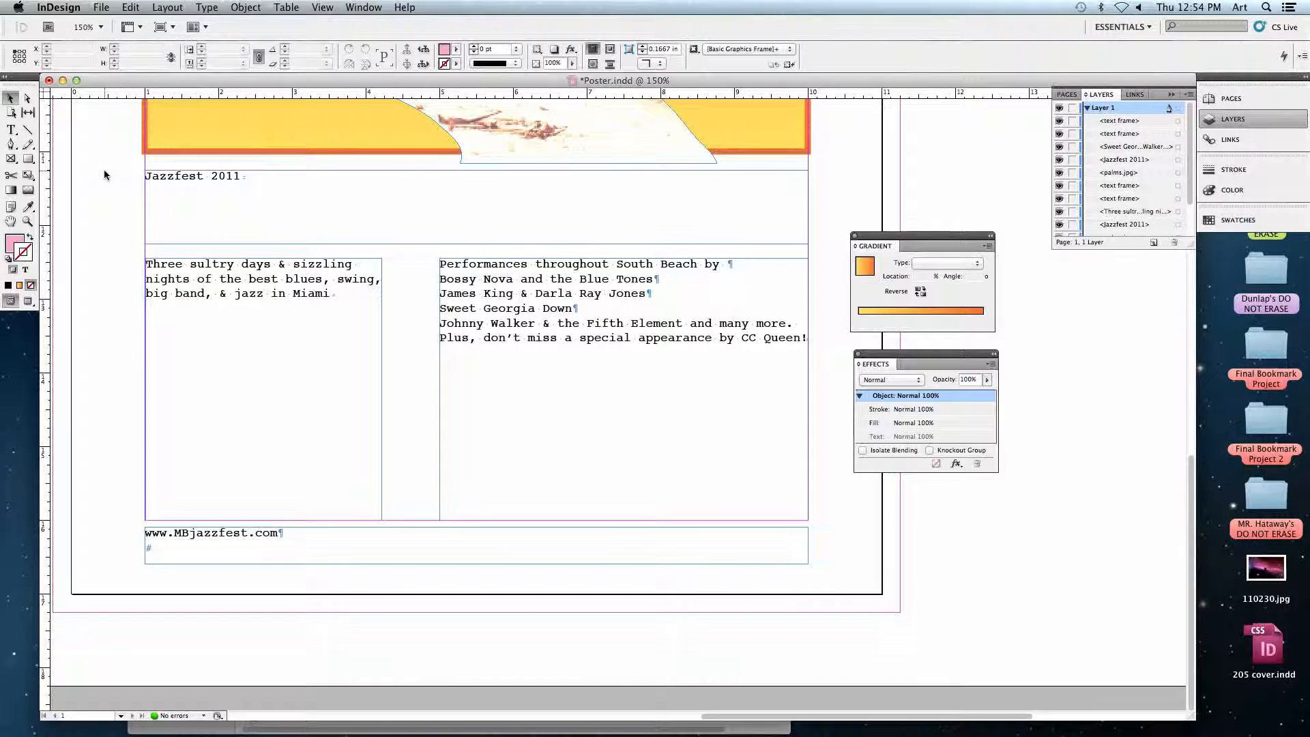
key("super+0")
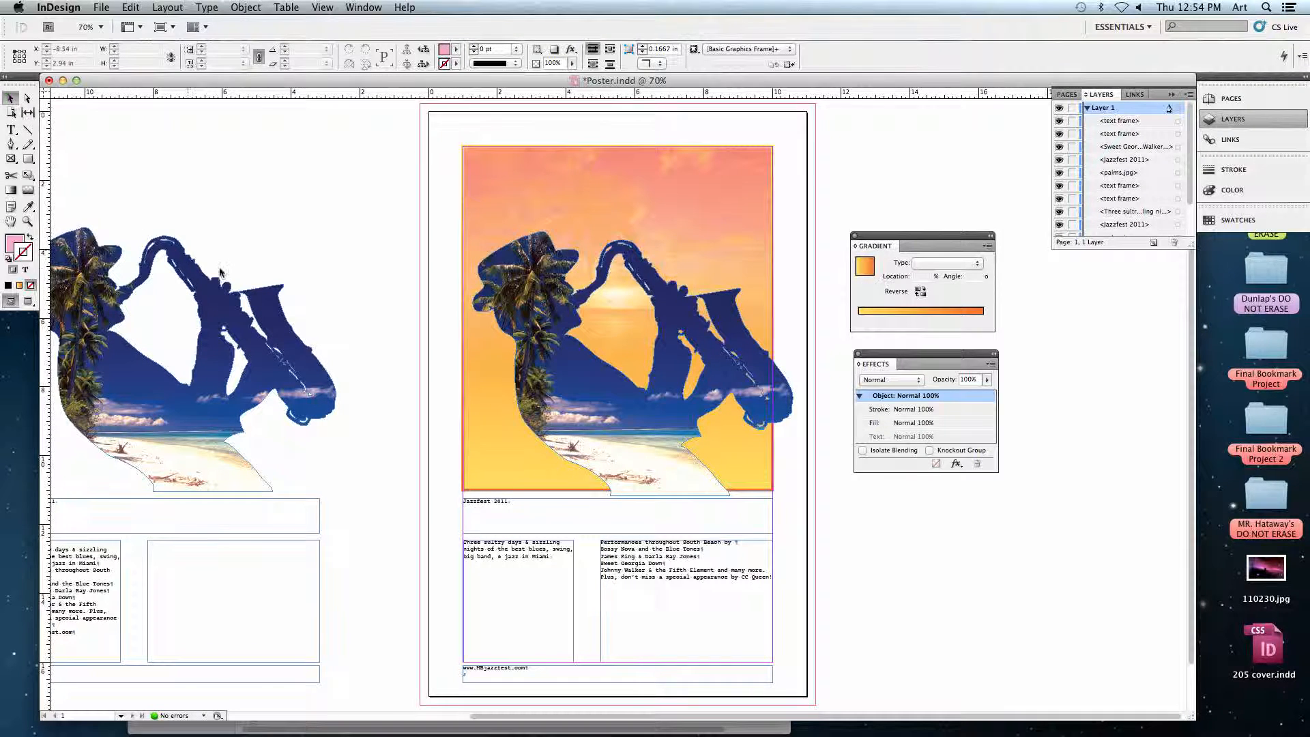
left_click(193, 360)
left_click(354, 315)
Switch to Remote Desktop and quit it, stopping the active Share Screen tasks.
mouse_move(307, 723)
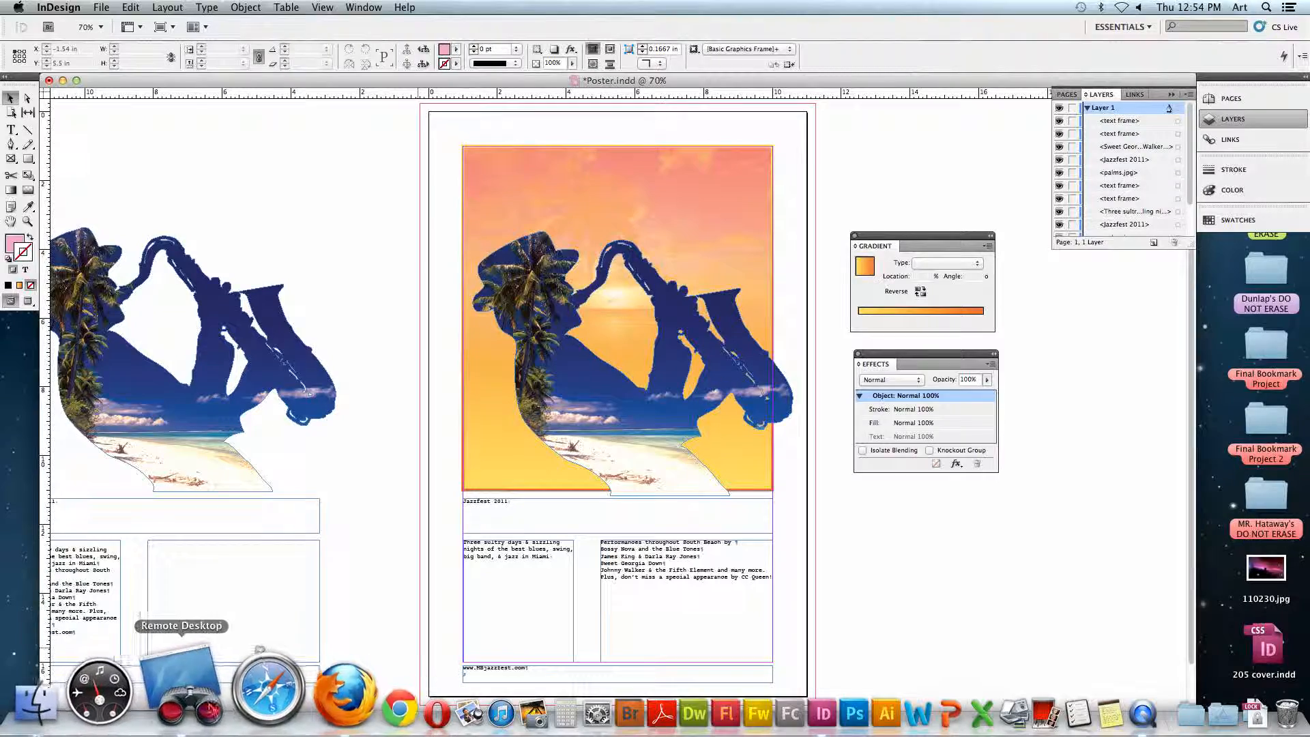
left_click(178, 689)
key("super+q")
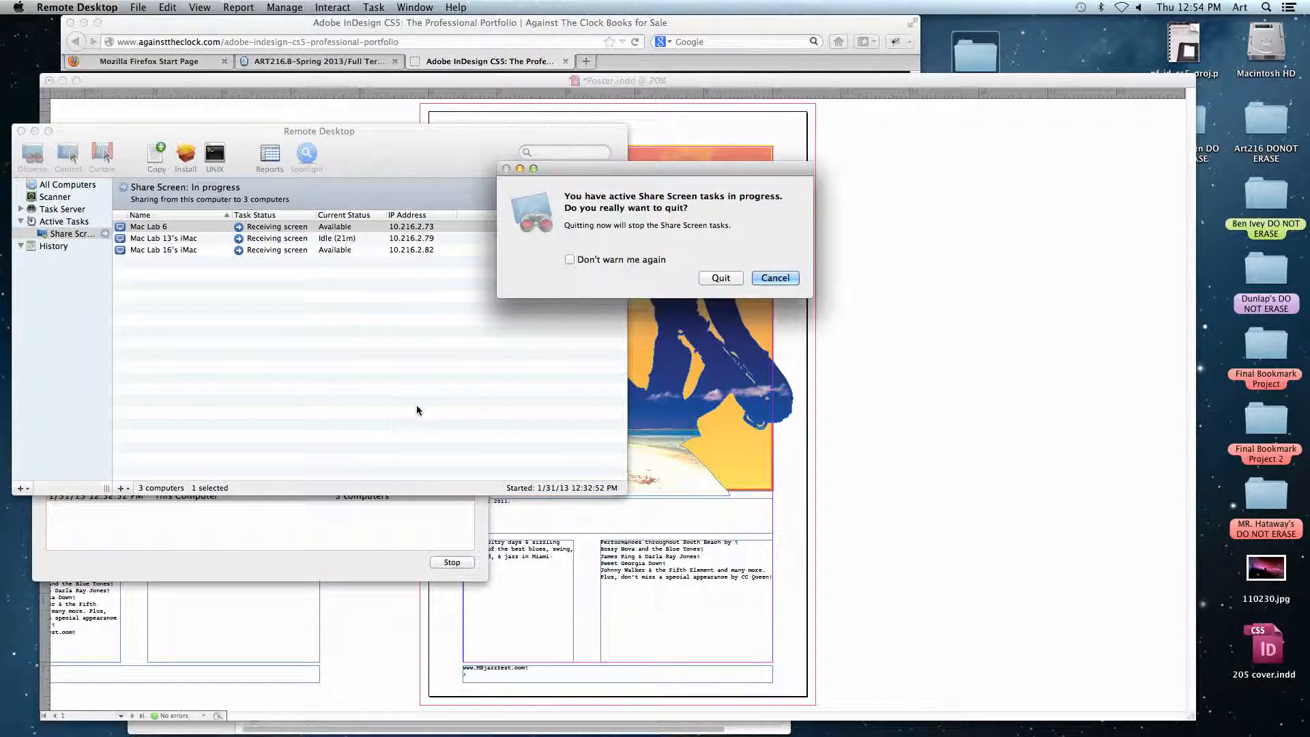
left_click(723, 277)
mouse_move(794, 733)
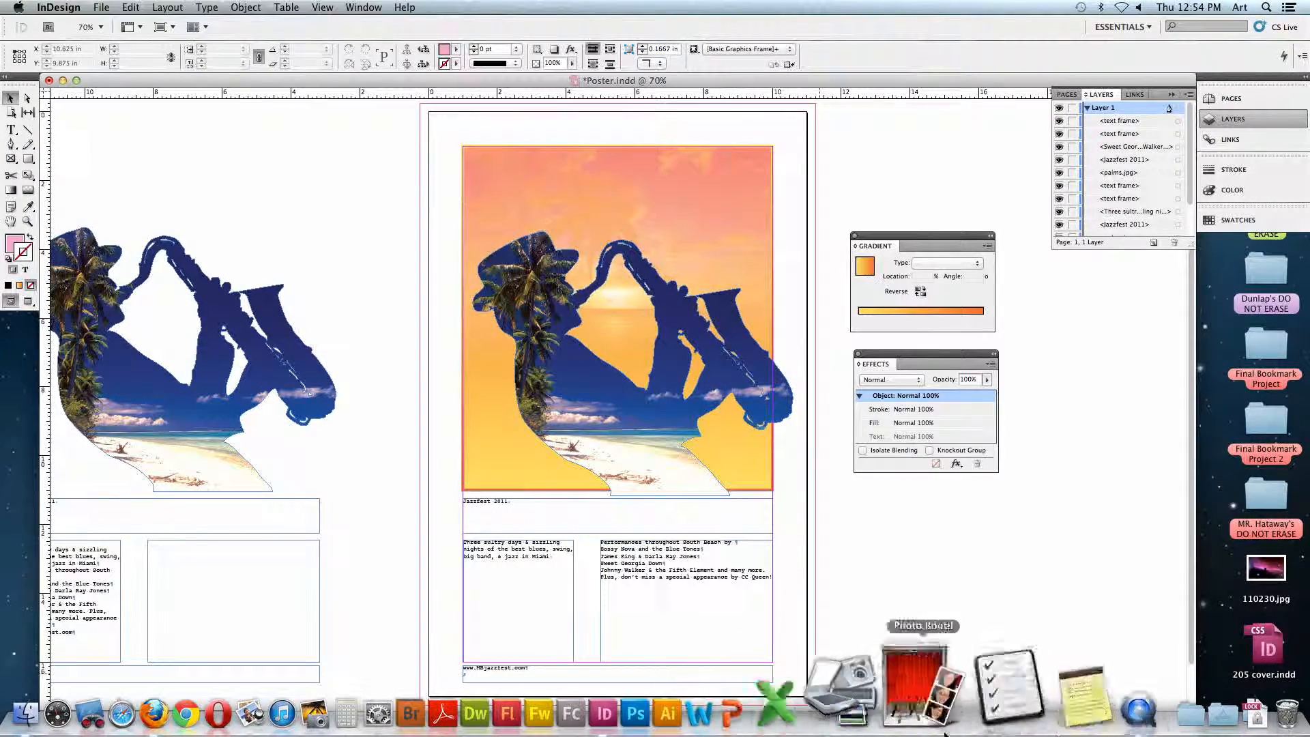